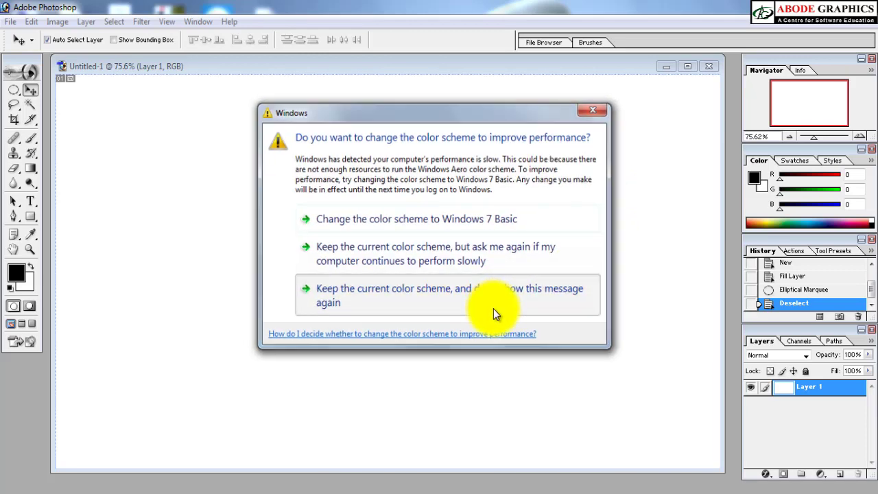
# Step: Draw a large, slightly upright elliptical selection left of the canvas center and create a new layer with the default settings
pyautogui.click(494, 307)
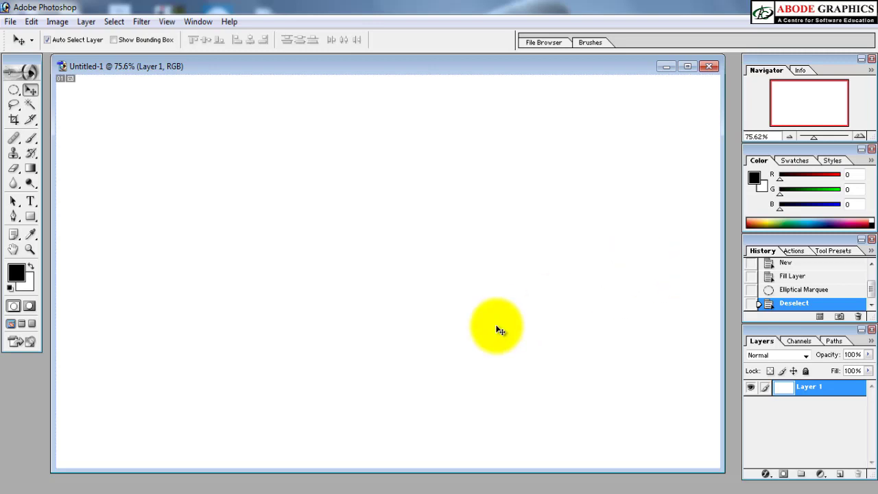
pyautogui.press('m')
pyautogui.moveTo(214, 174); pyautogui.dragTo(393, 367)
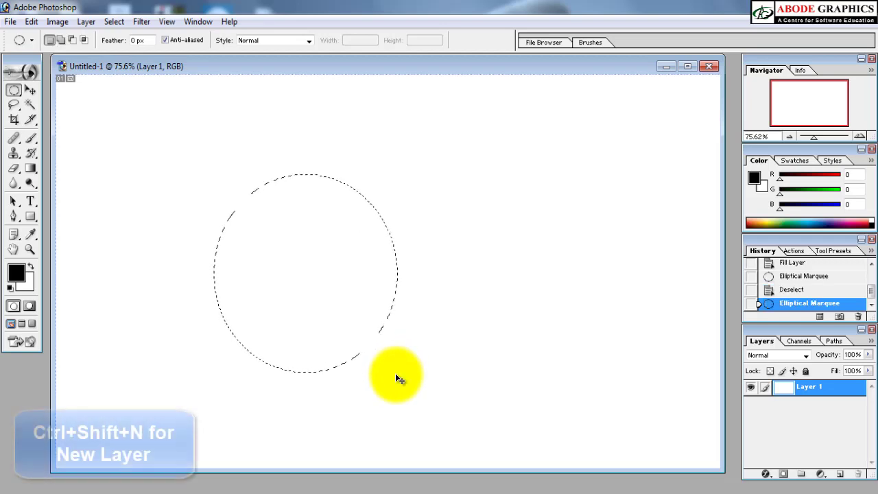
pyautogui.hotkey('ctrl', 'shift', 'n')
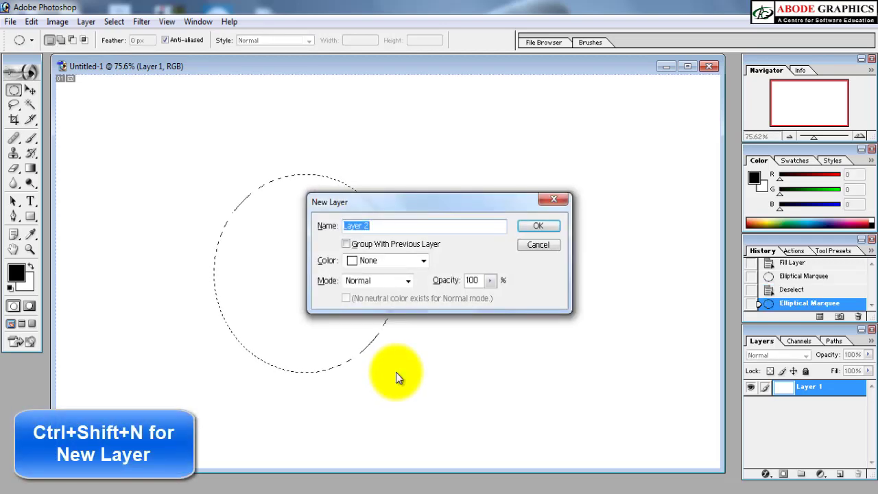
pyautogui.press('Return')
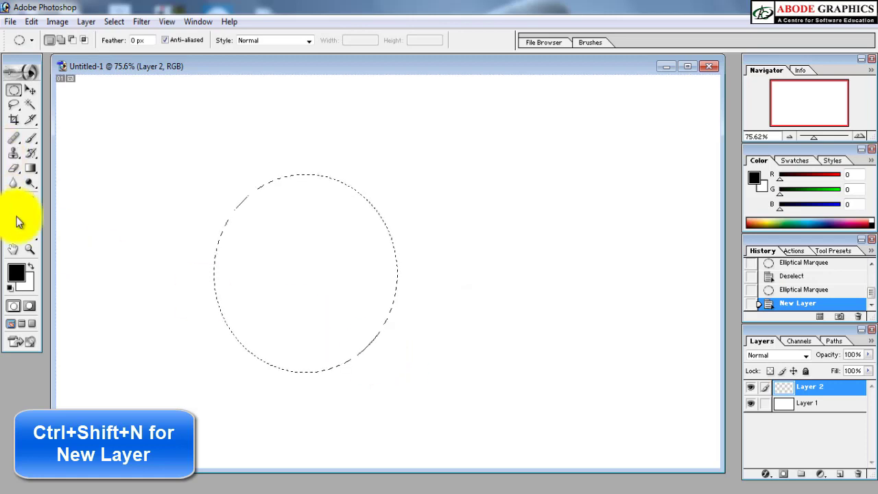
# Step: Set the foreground color to bright red, E40000
pyautogui.click(18, 275)
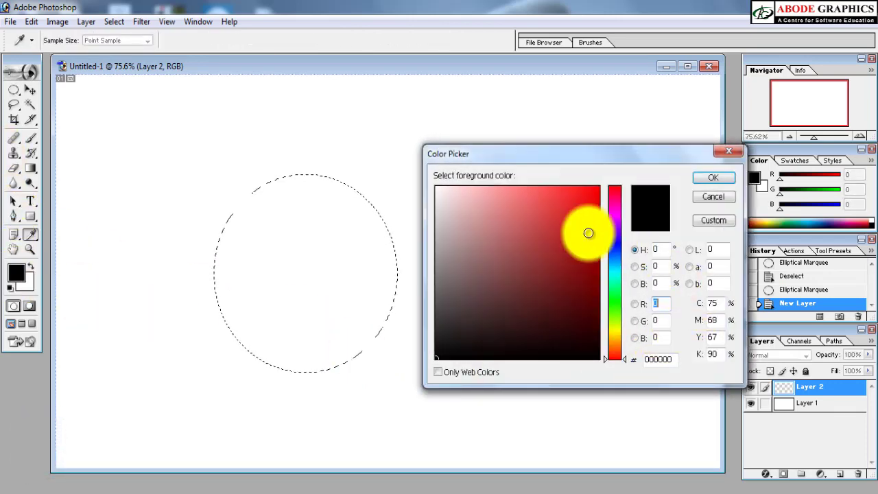
pyautogui.moveTo(588, 233); pyautogui.dragTo(599, 204)
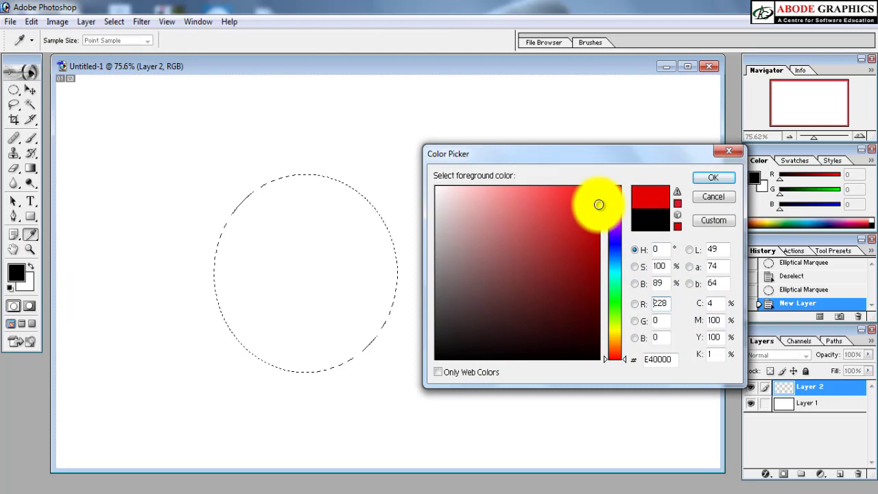
pyautogui.click(717, 179)
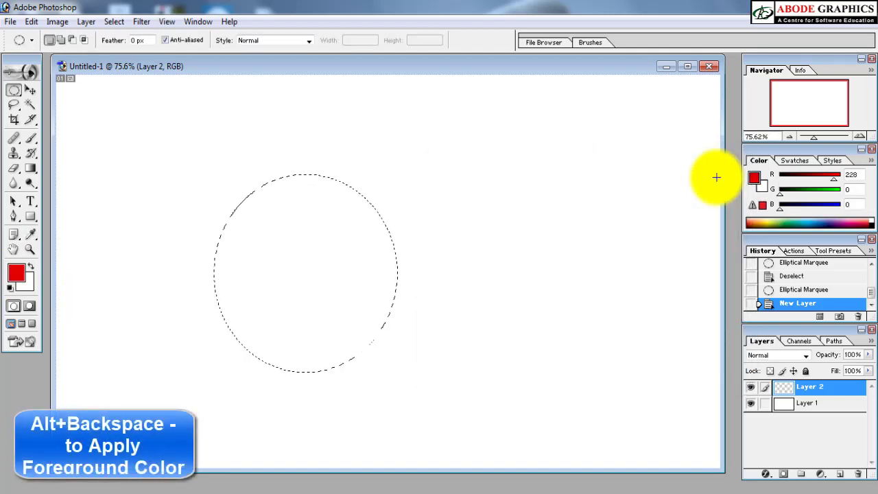
# Step: Fill the elliptical selection on Layer 2 with the foreground color, deselect it, and move the ellipse slightly upward
pyautogui.hotkey('alt', 'BackSpace')
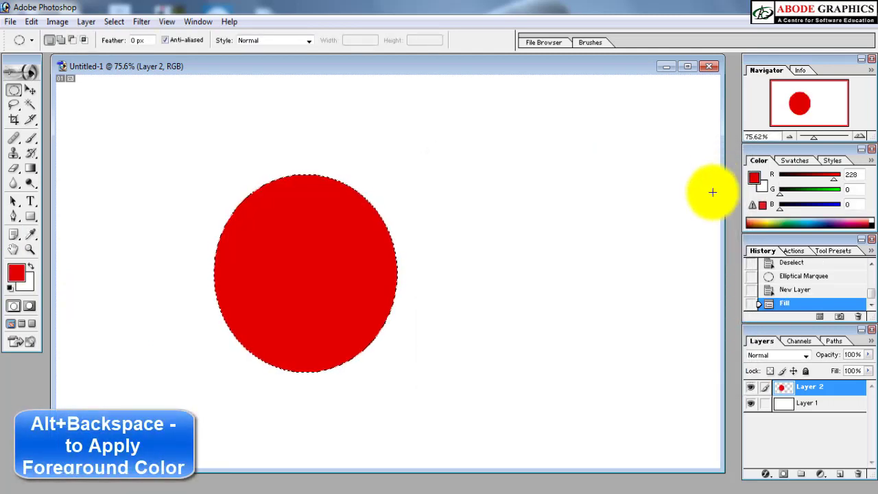
pyautogui.hotkey('ctrl', 'd')
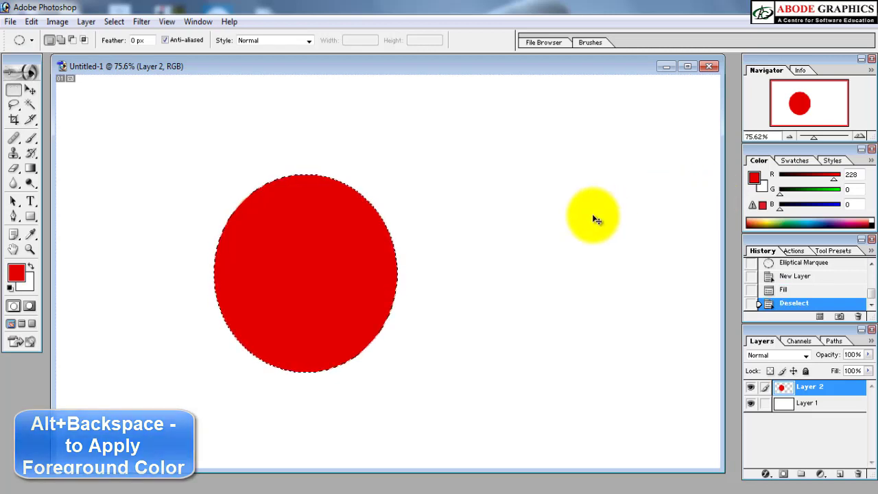
pyautogui.press('v')
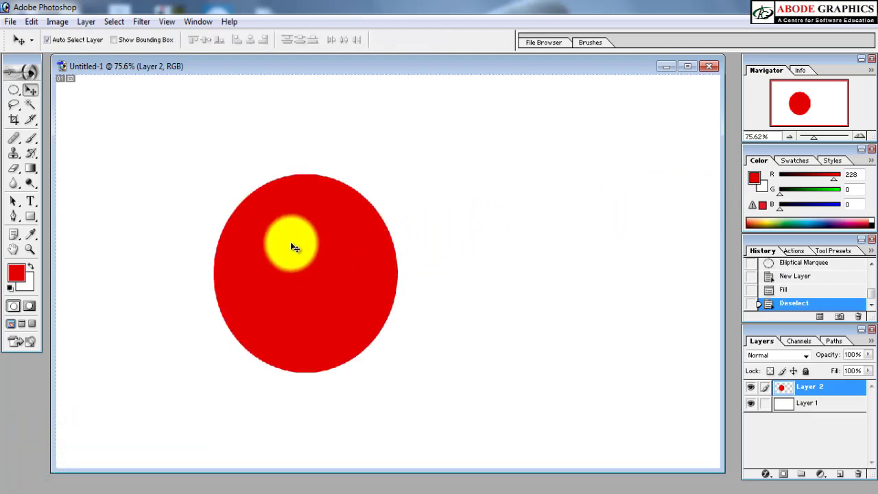
pyautogui.moveTo(351, 281); pyautogui.dragTo(296, 219)
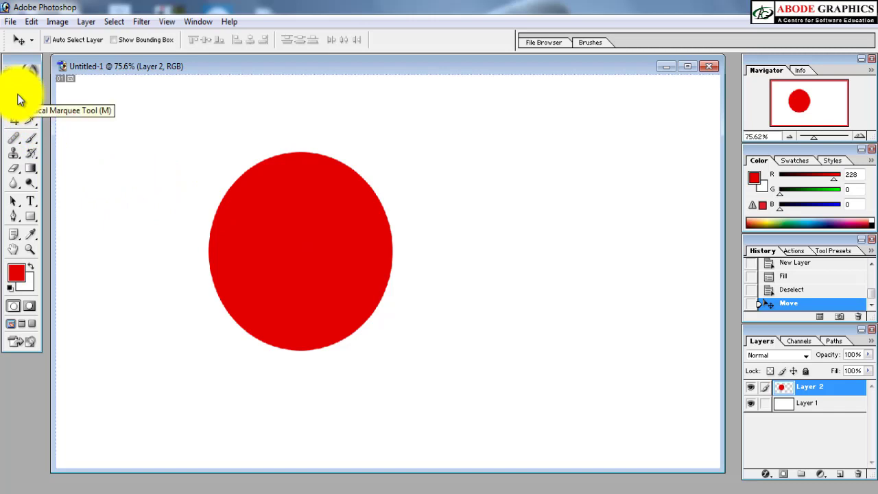
# Step: Select a tall rectangular area over the right part of the red ellipse and feather that selection
pyautogui.moveTo(19, 100); pyautogui.dragTo(55, 90)
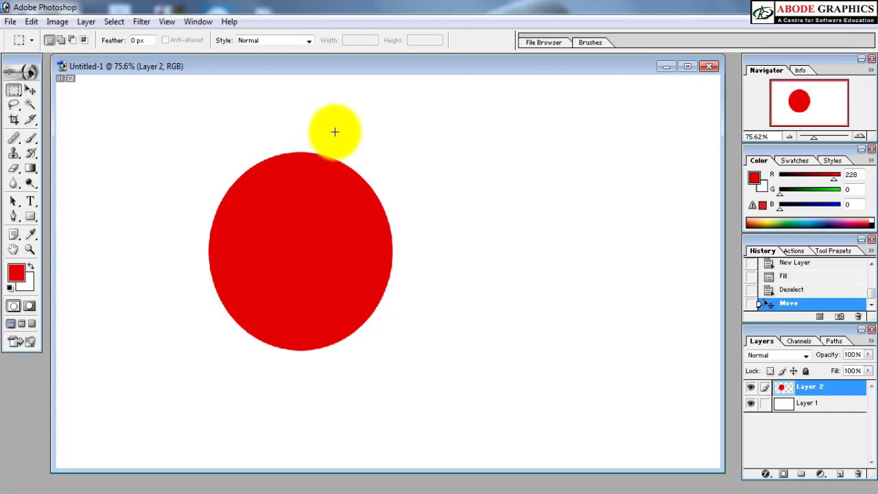
pyautogui.moveTo(334, 117); pyautogui.dragTo(459, 400)
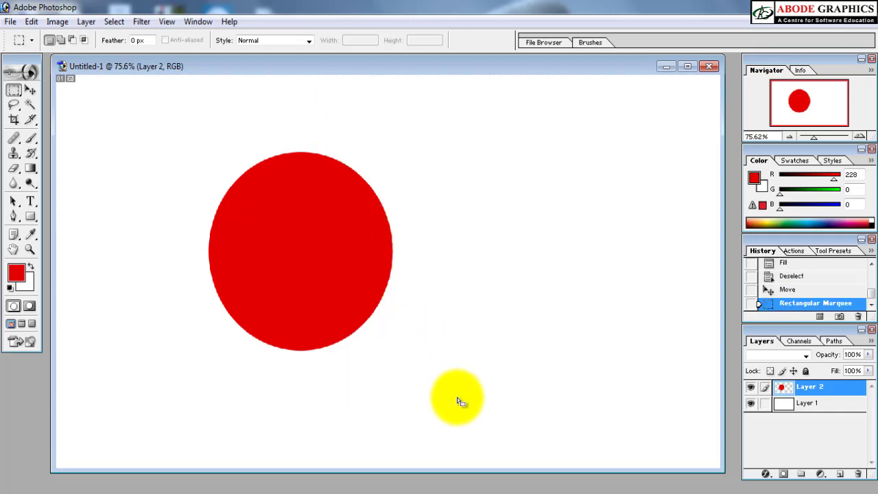
pyautogui.rightClick(368, 200)
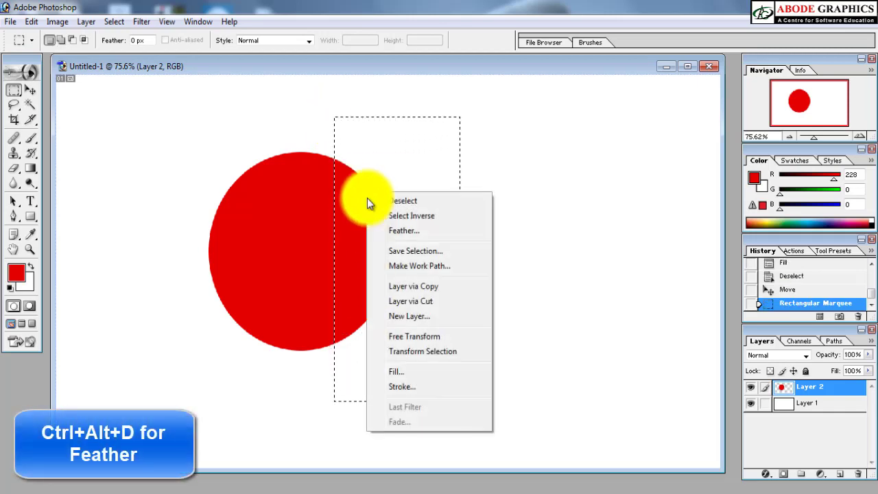
pyautogui.click(389, 231)
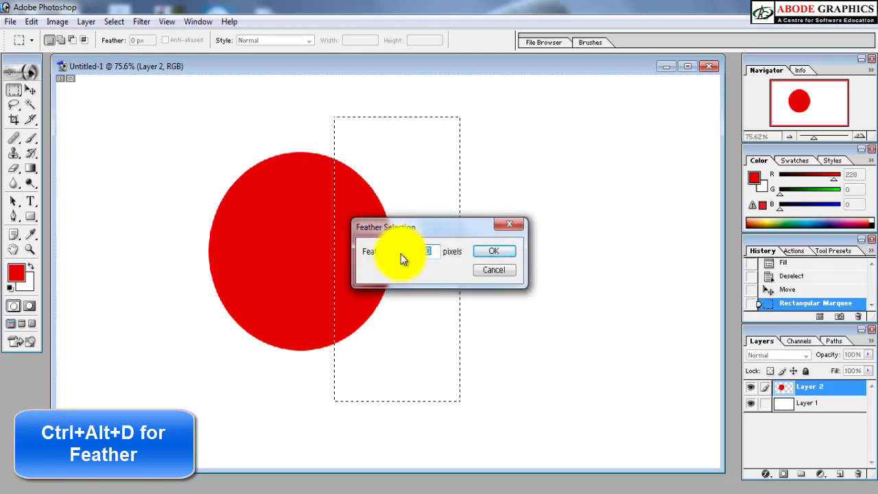
pyautogui.press('Return')
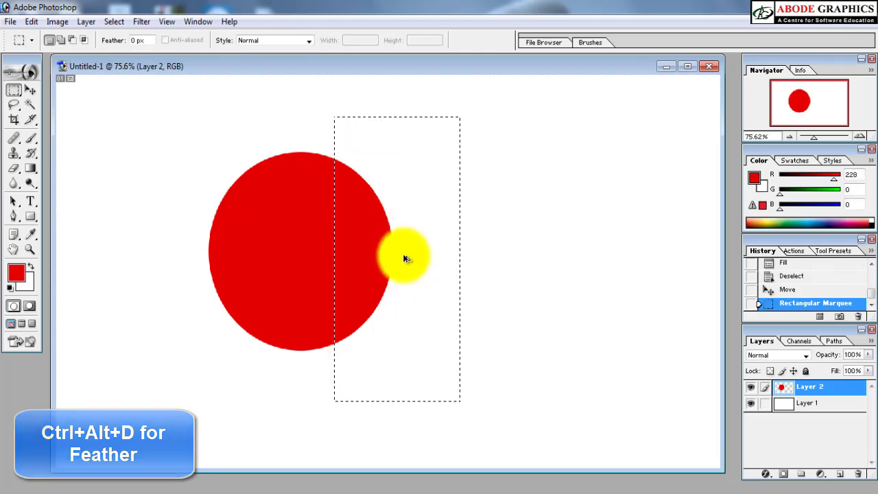
pyautogui.hotkey('ctrl', 'alt', 'd')
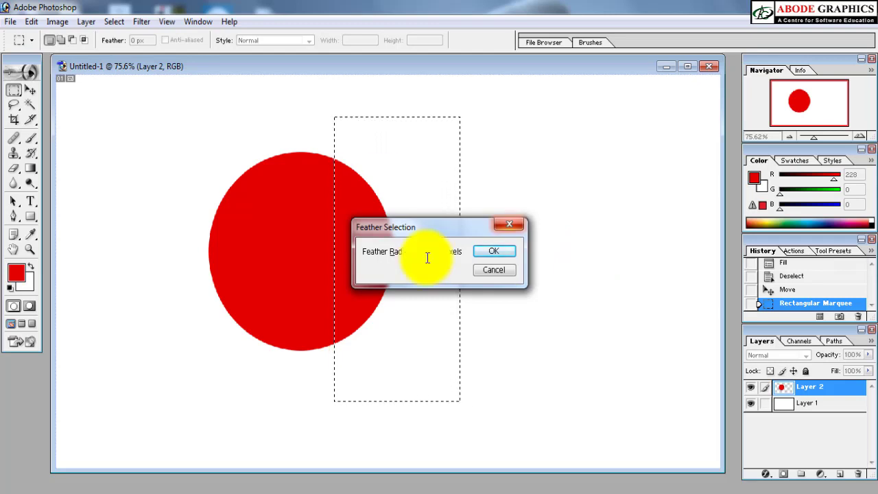
pyautogui.press('Return')
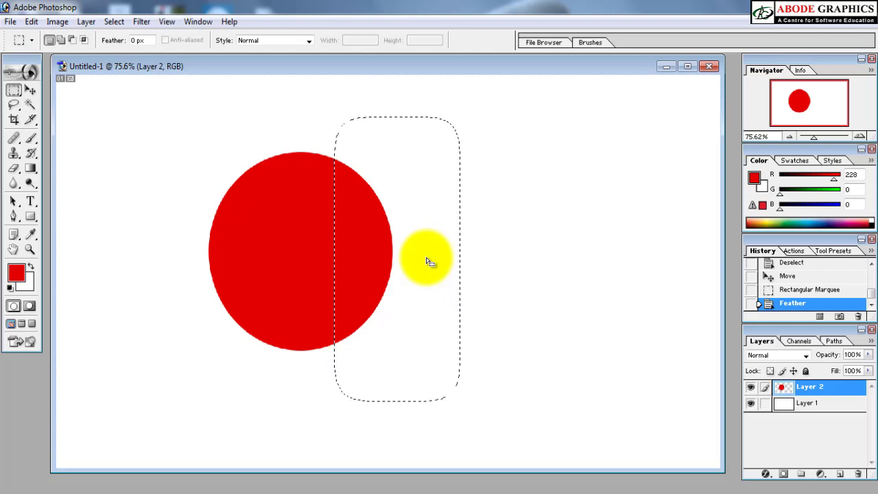
# Step: Clear the feathered area of Layer 2 four times to fade out the ellipse's right side
pyautogui.press('Delete')
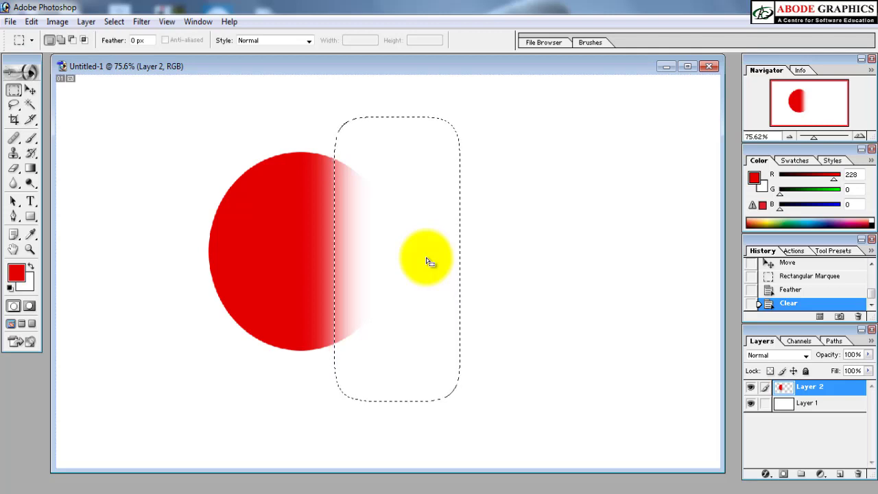
pyautogui.press('Delete')
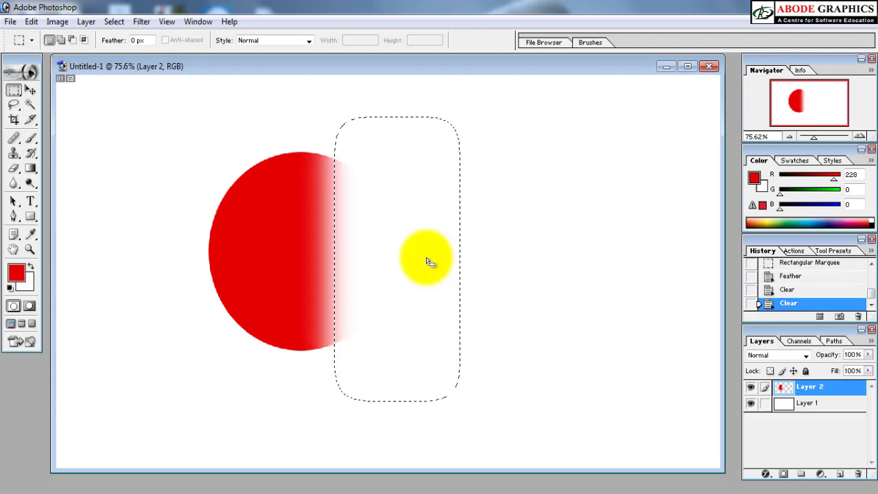
pyautogui.press('Delete')
pyautogui.press('Delete')
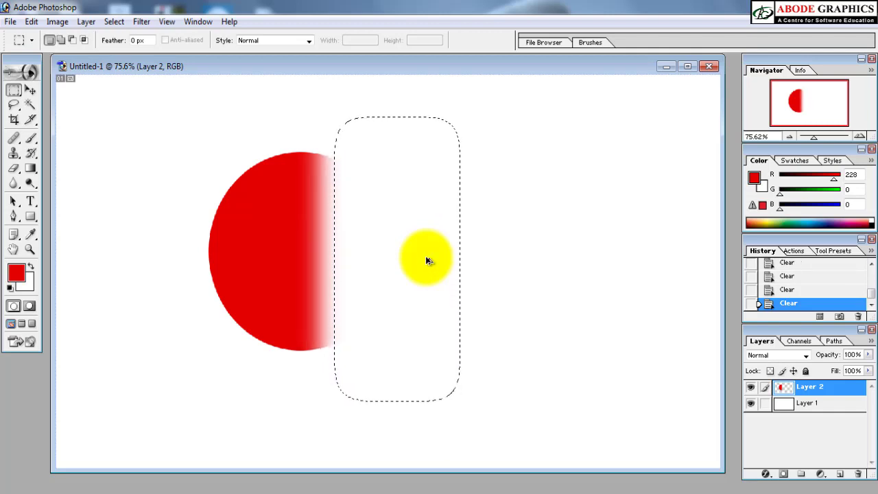
# Step: Undo the clears, the feather and the rectangular selection, restoring the full red ellipse
pyautogui.hotkey('ctrl', 'alt', 'z')
pyautogui.hotkey('ctrl', 'alt', 'z')
pyautogui.hotkey('ctrl', 'alt', 'z')
pyautogui.hotkey('ctrl', 'alt', 'z')
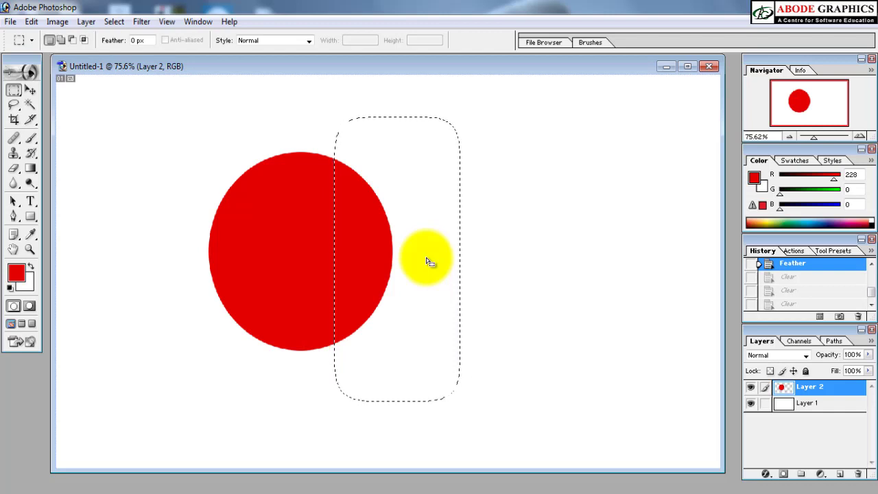
pyautogui.hotkey('ctrl', 'z')
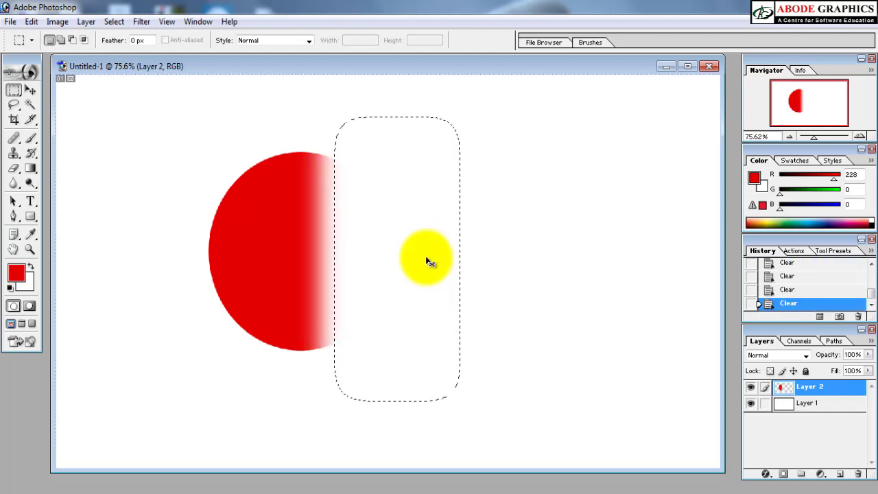
pyautogui.hotkey('ctrl', 'z')
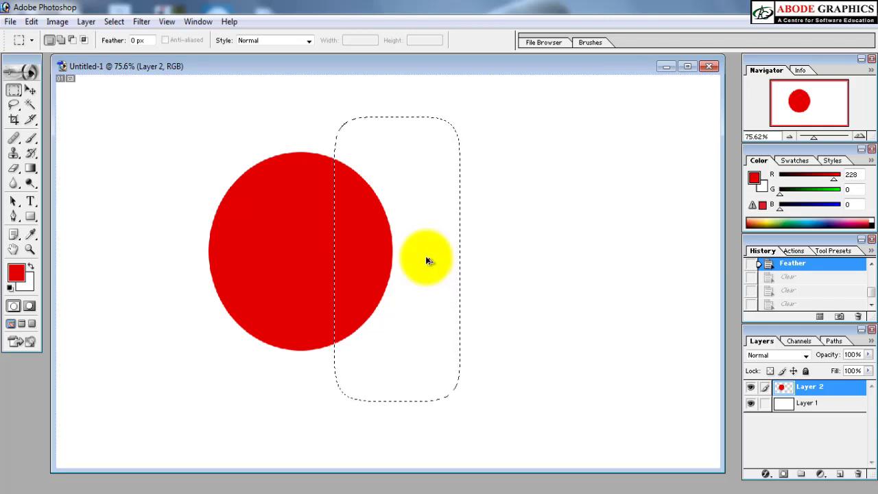
pyautogui.hotkey('ctrl', 'alt', 'z')
pyautogui.hotkey('ctrl', 'alt', 'z')
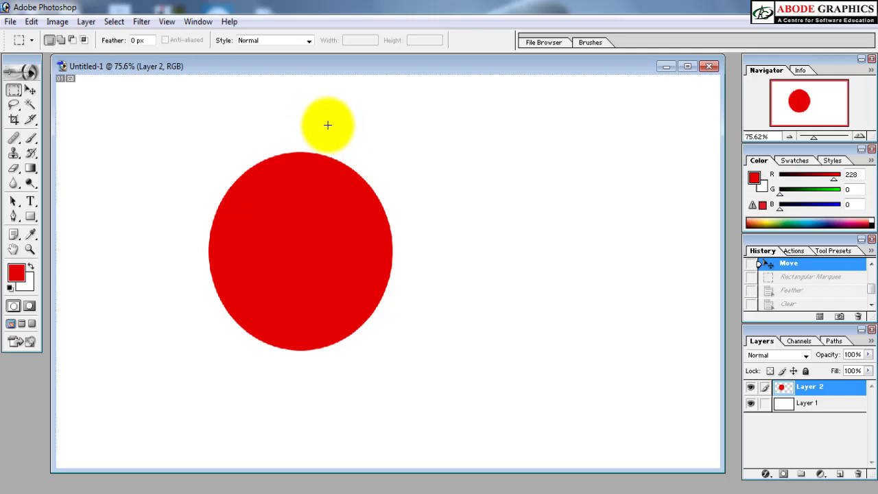
# Step: Draw a new tall rectangular selection over the ellipse's right side and feather it with a larger radius
pyautogui.moveTo(327, 124); pyautogui.dragTo(465, 417)
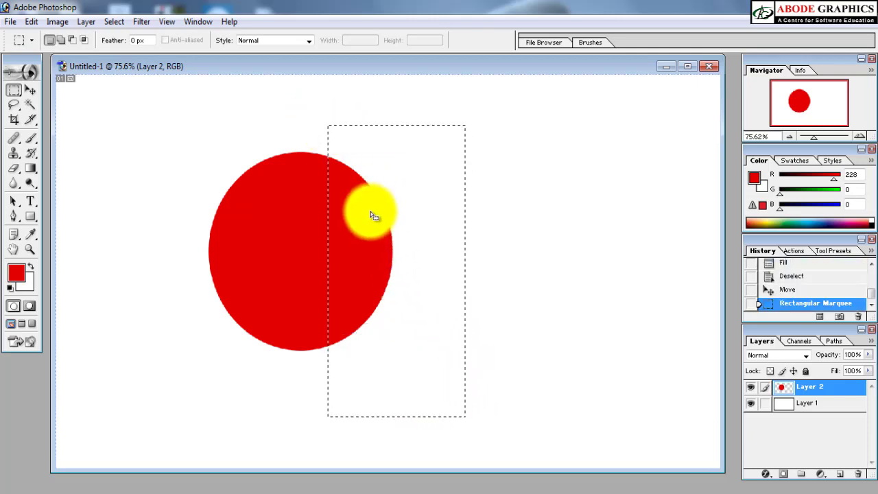
pyautogui.rightClick(370, 216)
pyautogui.click(399, 248)
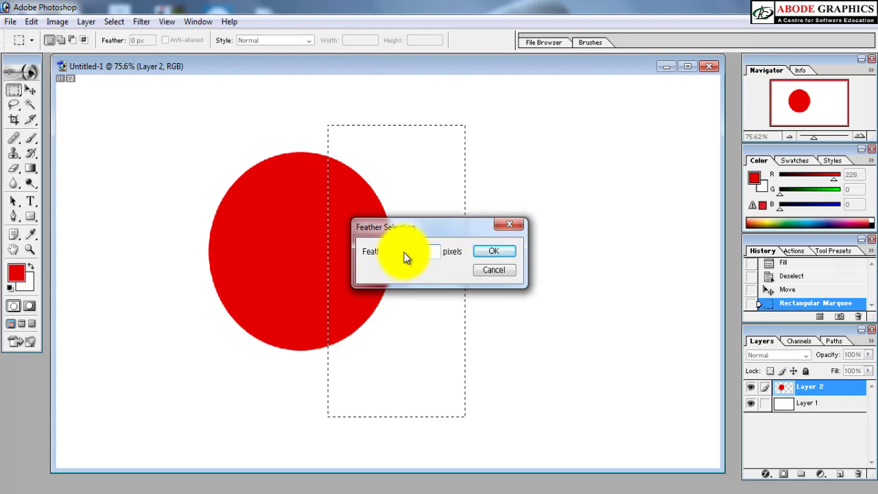
pyautogui.press('Return')
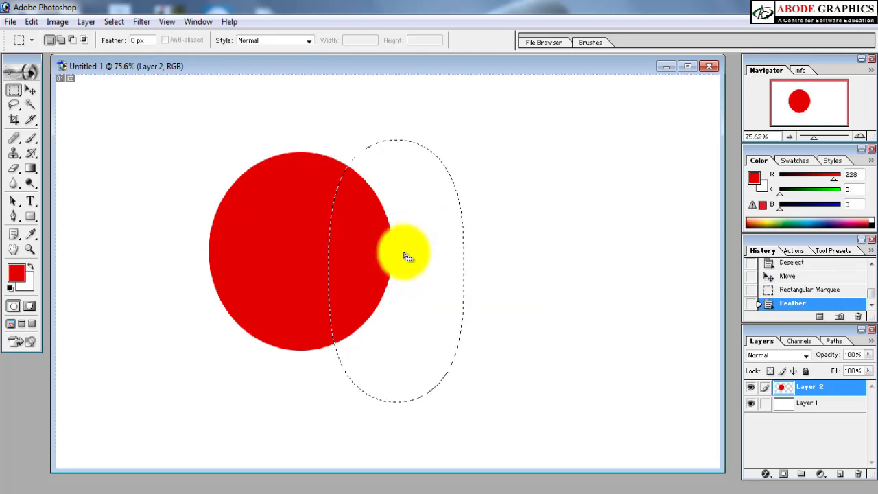
# Step: Clear the widely feathered area once, deselect, and move the faded ellipse to the left
pyautogui.press('Delete')
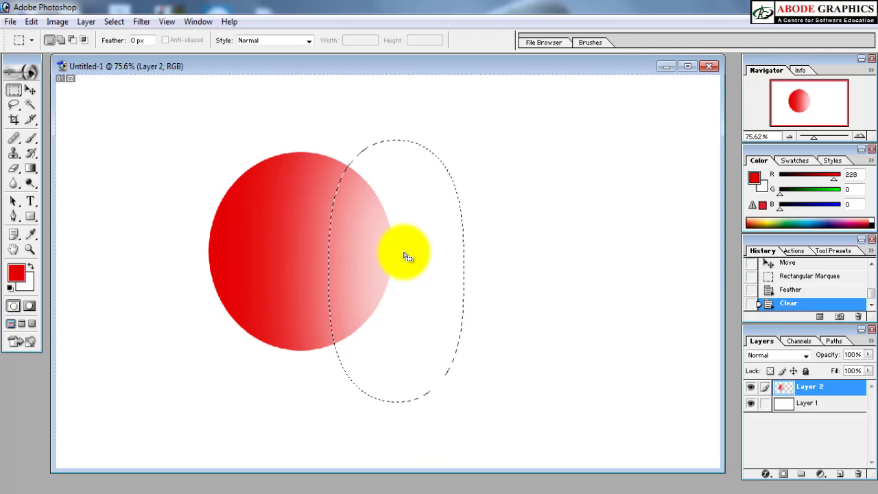
pyautogui.hotkey('ctrl', 'd')
pyautogui.press('v')
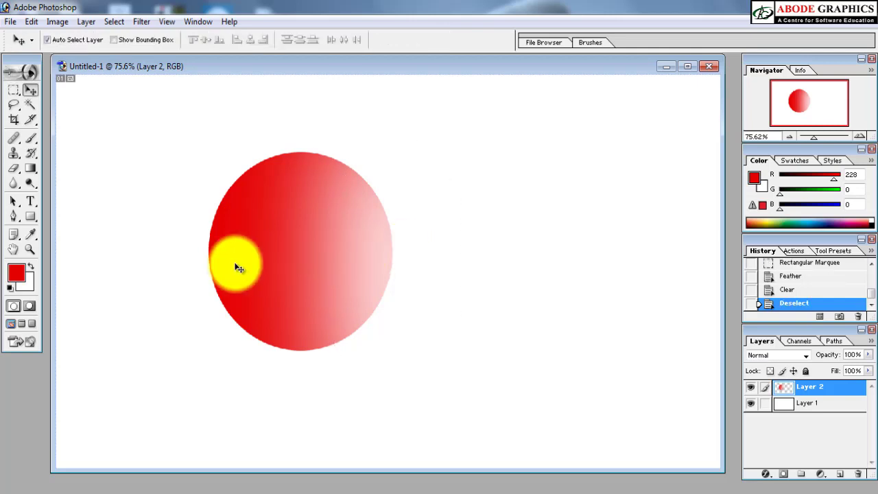
pyautogui.moveTo(291, 271); pyautogui.dragTo(251, 263)
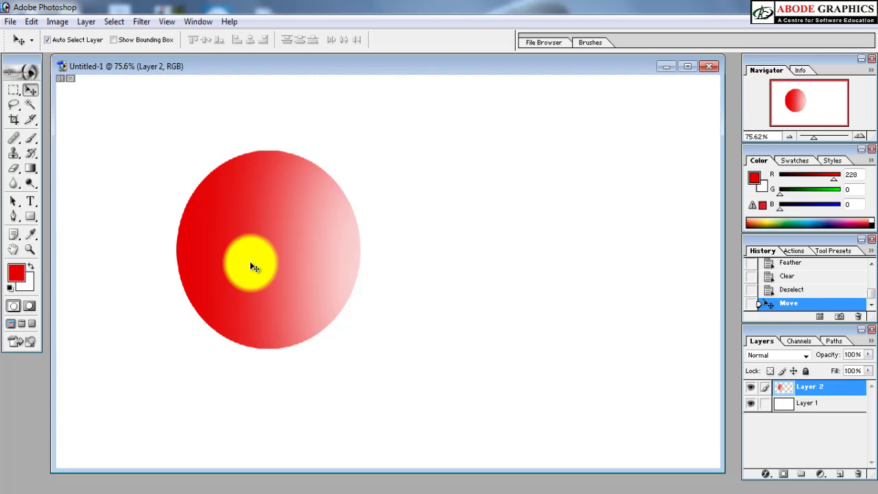
# Step: Undo the move, the deselection and the clearing of the ellipse's right side
pyautogui.hotkey('ctrl', 'z')
pyautogui.hotkey('ctrl', 'alt', 'z')
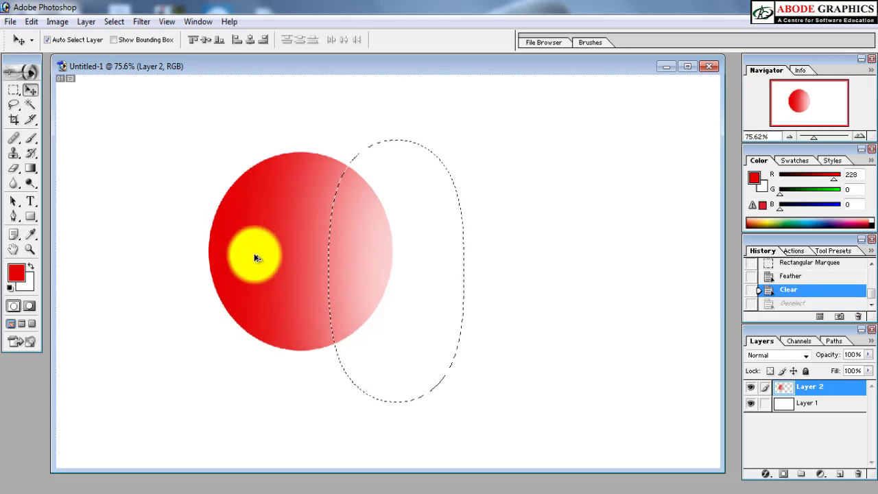
pyautogui.hotkey('ctrl', 'alt', 'z')
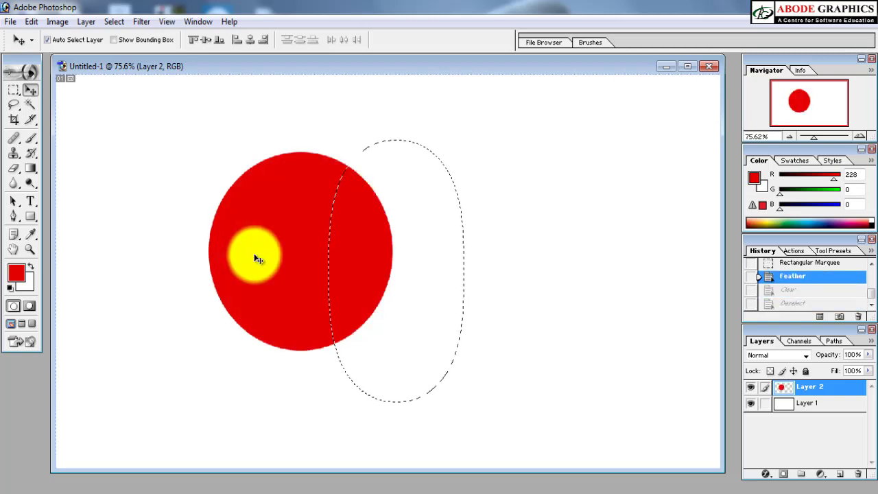
# Step: Remove the feathered selection and move the solid red ellipse slightly lower and to the left on the canvas
pyautogui.hotkey('ctrl', 'd')
pyautogui.moveTo(290, 225); pyautogui.dragTo(257, 244)
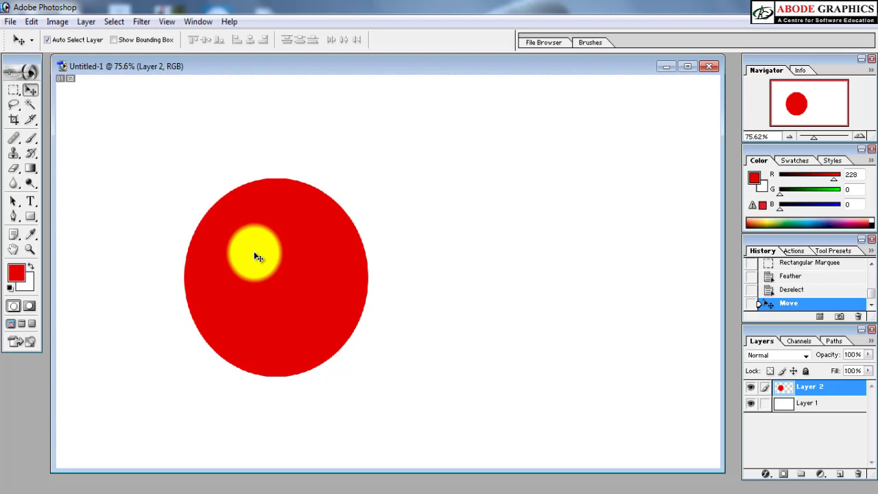
pyautogui.moveTo(257, 255); pyautogui.dragTo(292, 257)
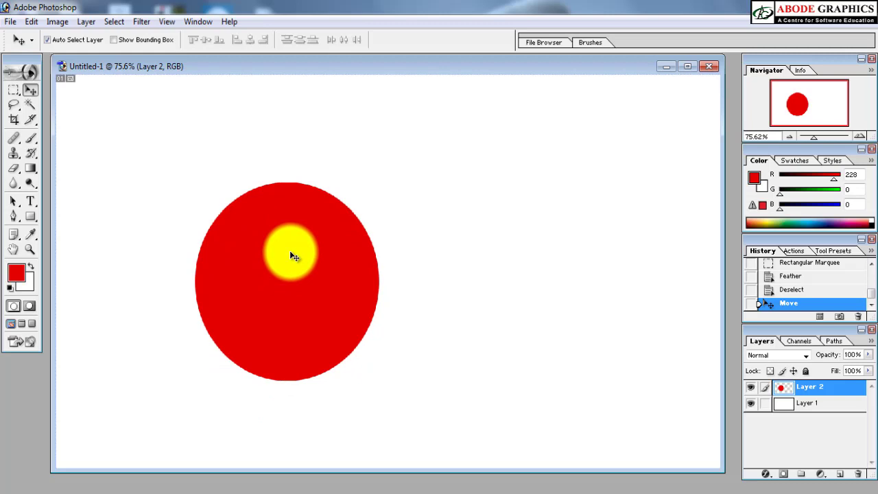
# Step: Duplicate the red ellipse's layer as Layer 2 copy
pyautogui.hotkey('ctrl', 'j')
pyautogui.hotkey('ctrl', 'z')
pyautogui.hotkey('alt', 'l')
pyautogui.press('d')
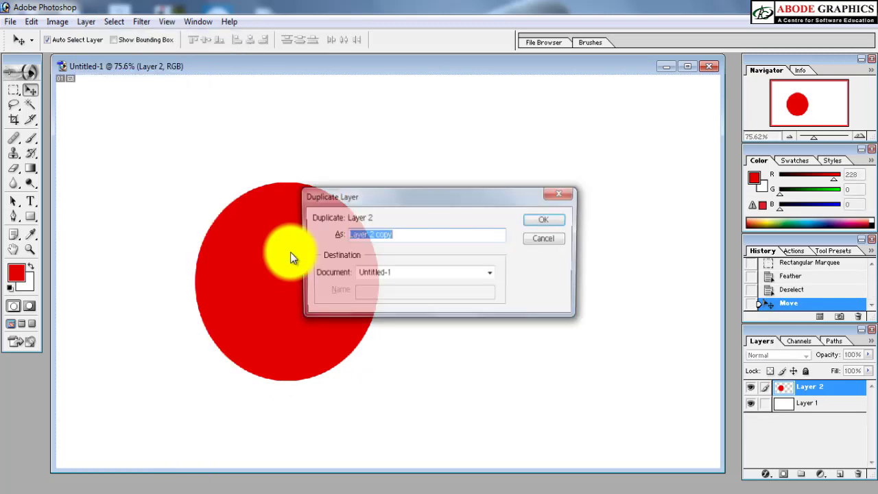
pyautogui.click(567, 221)
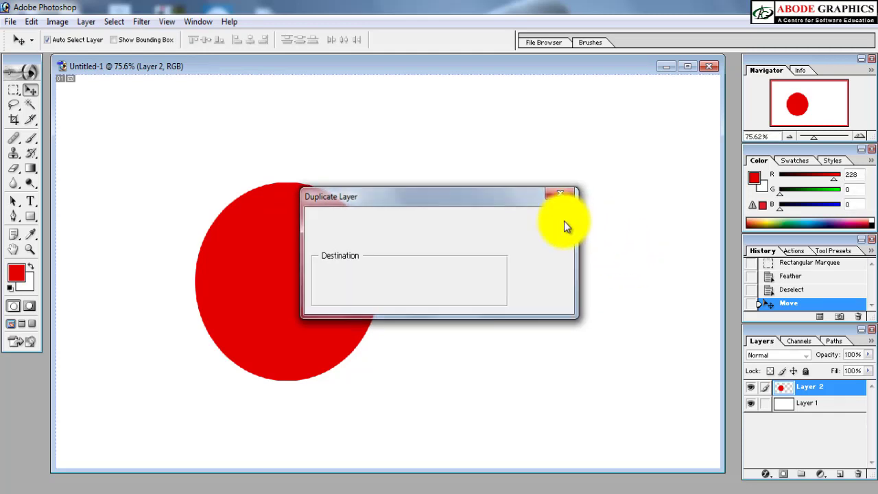
# Step: Try moving the duplicate ellipse to the right and slightly downward, undoing each move
pyautogui.moveTo(337, 281); pyautogui.dragTo(443, 270)
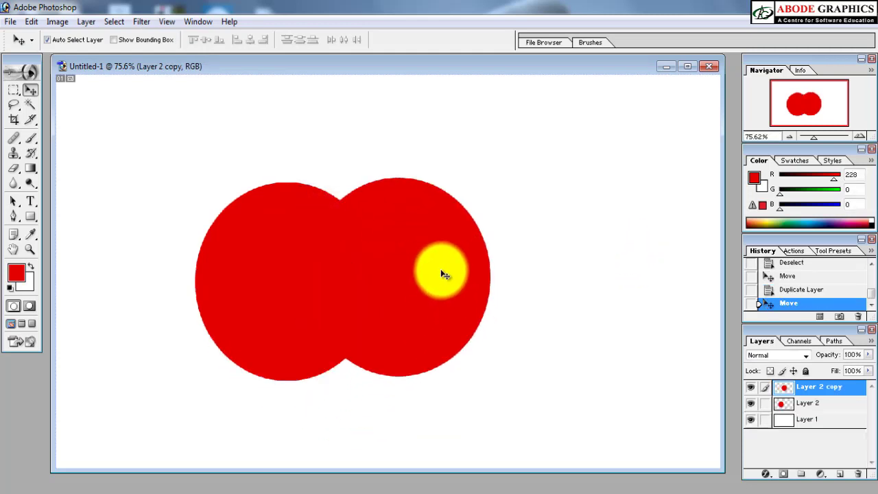
pyautogui.hotkey('ctrl', 'z')
pyautogui.moveTo(299, 254); pyautogui.dragTo(308, 290)
pyautogui.hotkey('ctrl', 'z')
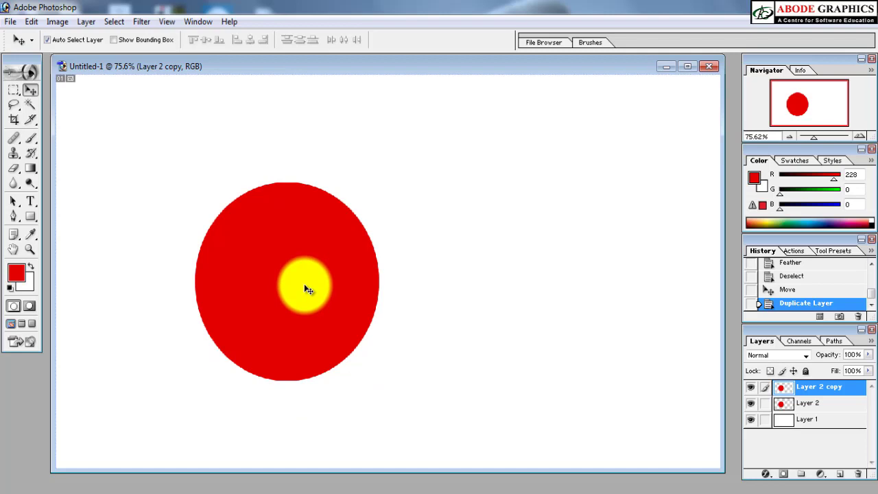
# Step: Fill the duplicate ellipse with the white background colour, preserving transparency, and undo a trial move of it
pyautogui.hotkey('ctrl', 'shift', 'BackSpace')
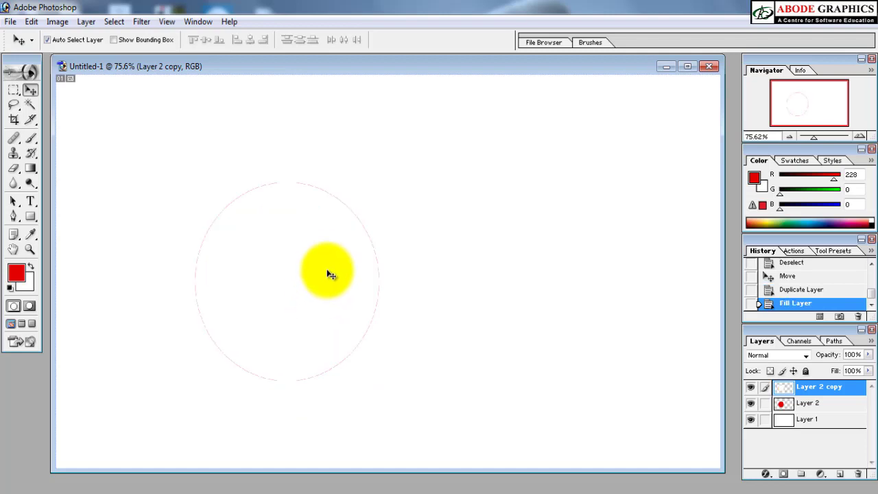
pyautogui.moveTo(329, 272); pyautogui.dragTo(345, 320)
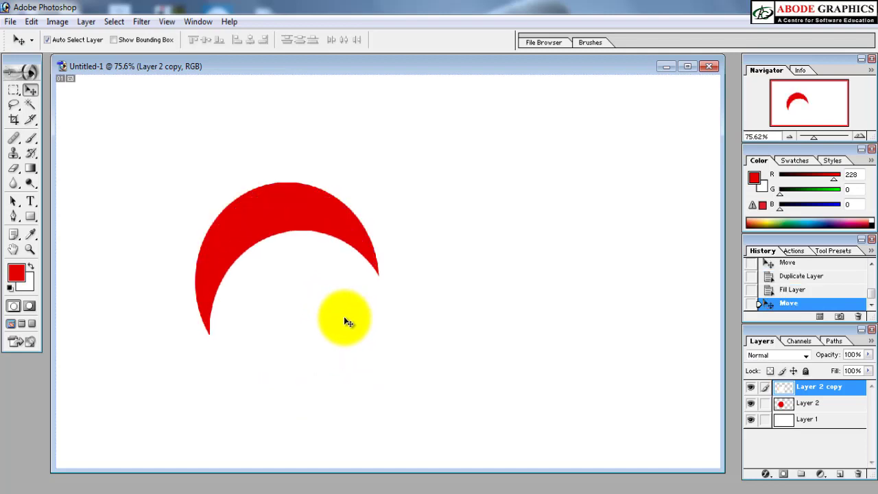
pyautogui.hotkey('ctrl', 'z')
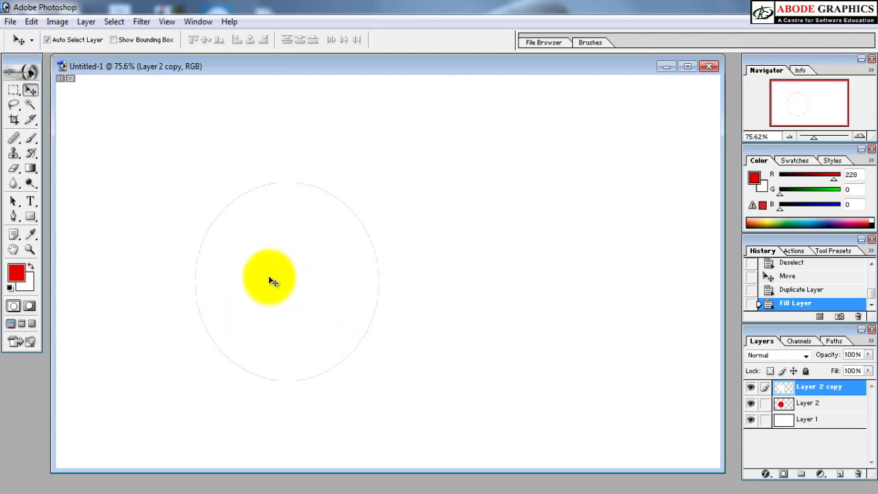
# Step: Draw a freehand Lasso selection around the white ellipse's upper-left part and feather it by 50 pixels
pyautogui.press('l')
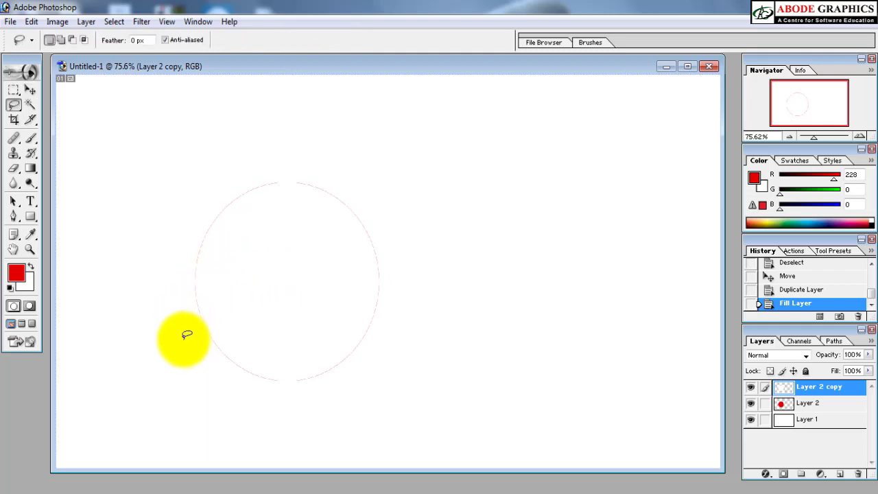
pyautogui.moveTo(186, 333)
pyautogui.mouseDown()
pyautogui.moveTo(229, 261)
pyautogui.moveTo(277, 216)
pyautogui.moveTo(357, 194)
pyautogui.moveTo(366, 133)
pyautogui.moveTo(155, 173)
pyautogui.moveTo(143, 319)
pyautogui.moveTo(184, 339)
pyautogui.mouseUp()
pyautogui.rightClick(168, 244)
pyautogui.click(200, 279)
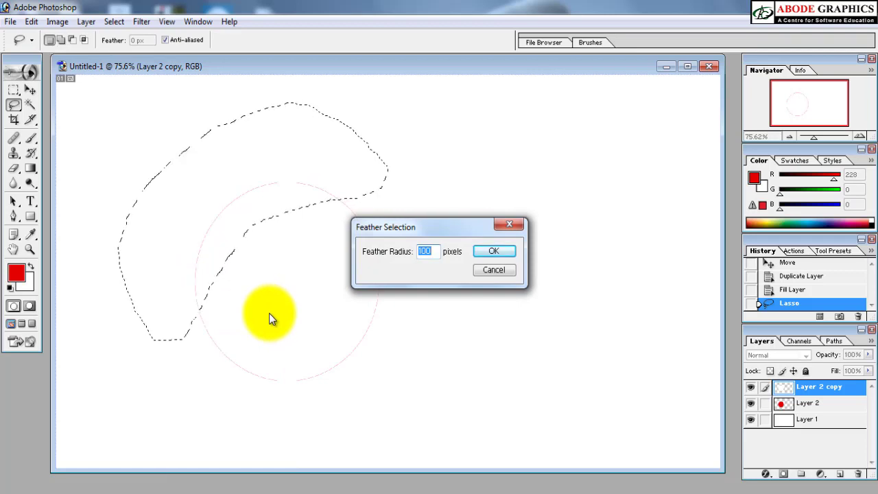
pyautogui.write('50')
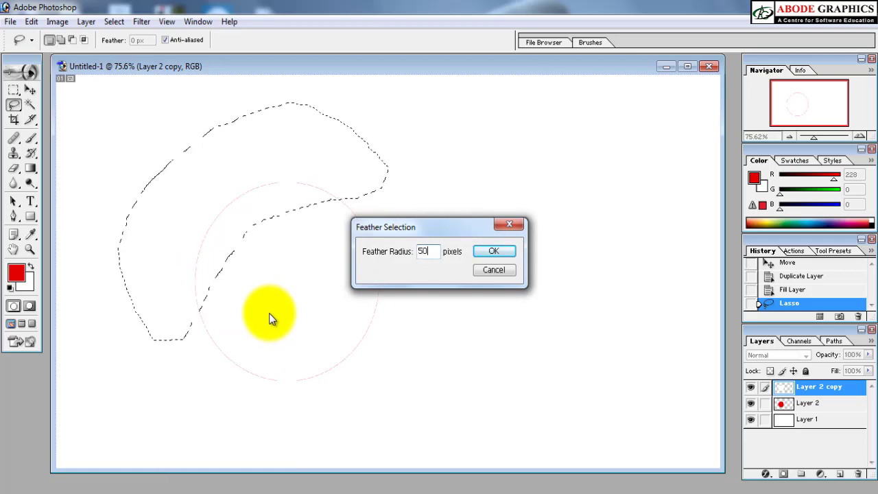
pyautogui.press('Return')
# Step: Clear the feathered area of the white ellipse, undoing the second clearing, and deselect
pyautogui.press('Delete')
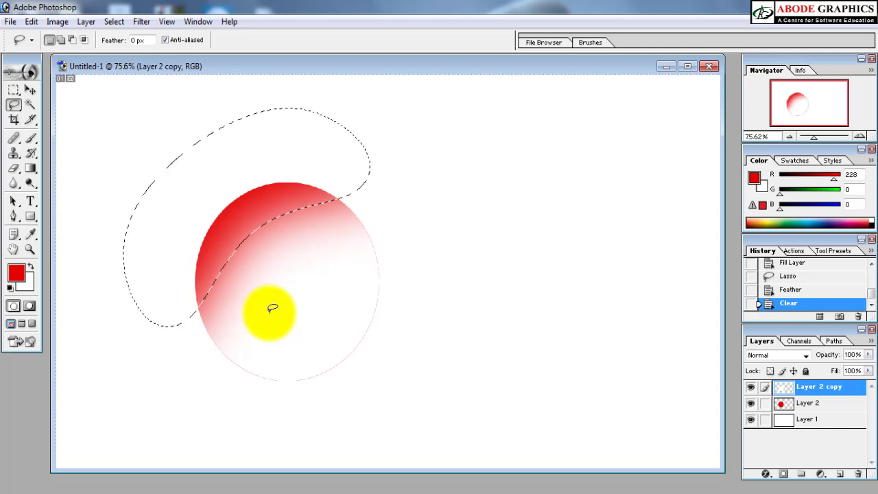
pyautogui.press('Delete')
pyautogui.hotkey('ctrl', 'z')
pyautogui.hotkey('ctrl', 'd')
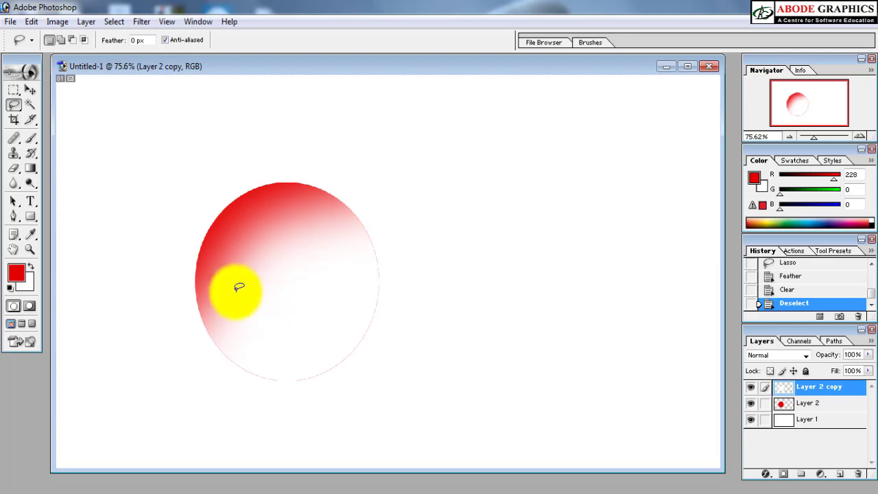
pyautogui.press('m')
pyautogui.moveTo(225, 268); pyautogui.dragTo(450, 447)
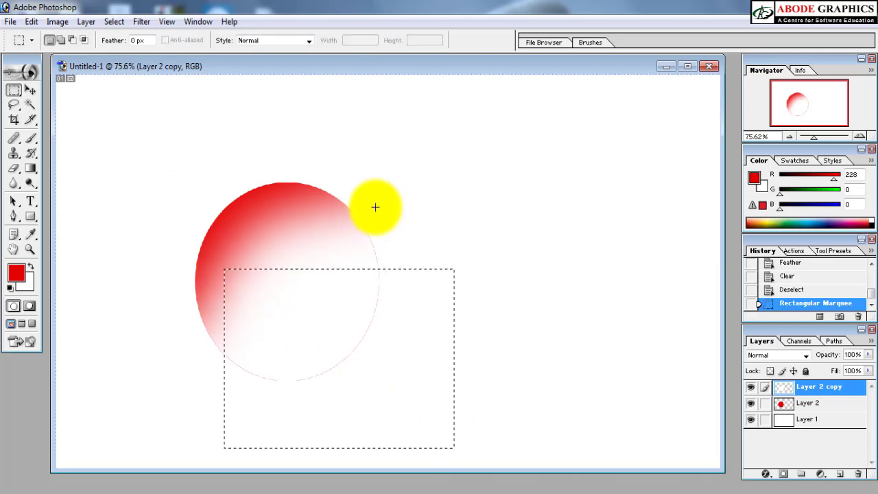
pyautogui.click(376, 202)
# Step: Draw a large elliptical selection over the ball's lower-right part, clear the white inside it, and deselect
pyautogui.hotkey('shift', 'm')
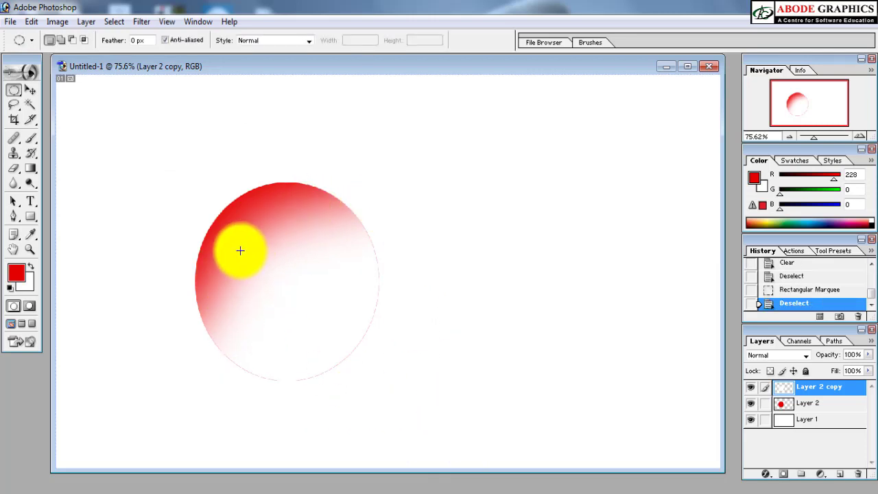
pyautogui.moveTo(214, 262); pyautogui.dragTo(844, 491)
pyautogui.press('Delete')
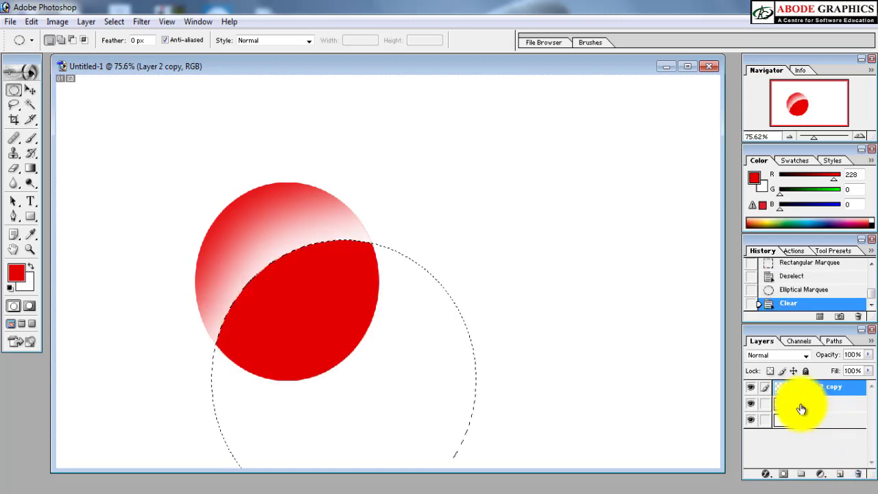
pyautogui.hotkey('ctrl', 'd')
# Step: Reduce the opacity of the white highlight on Layer 2 copy to 30%
pyautogui.press('v')
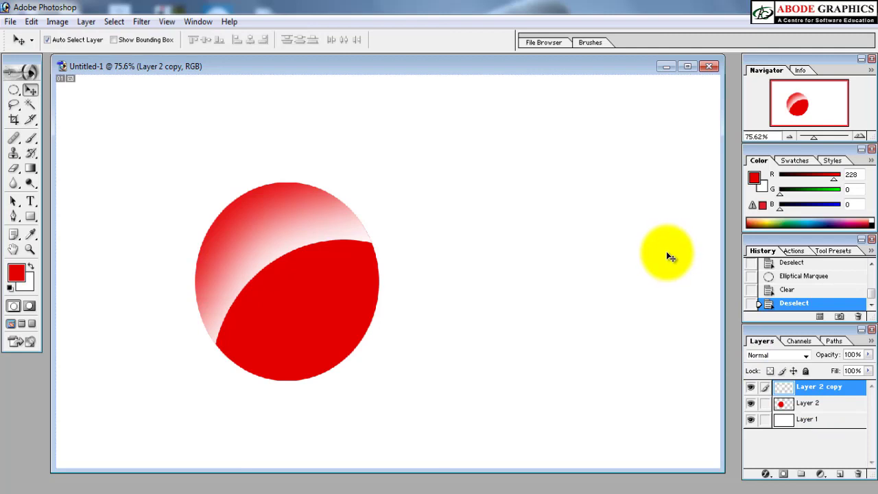
pyautogui.press('5')
pyautogui.press('3')
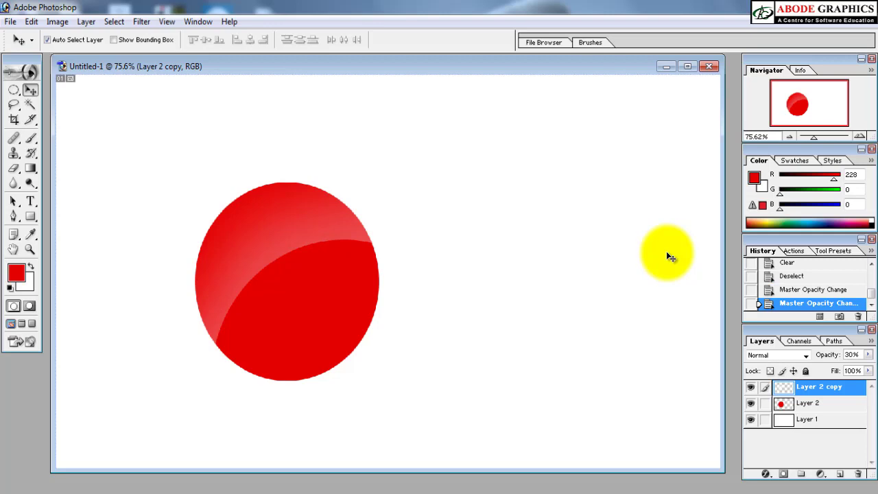
# Step: Scale the highlight proportionally about its centre to 93.6% using Free Transform
pyautogui.hotkey('ctrl', 't')
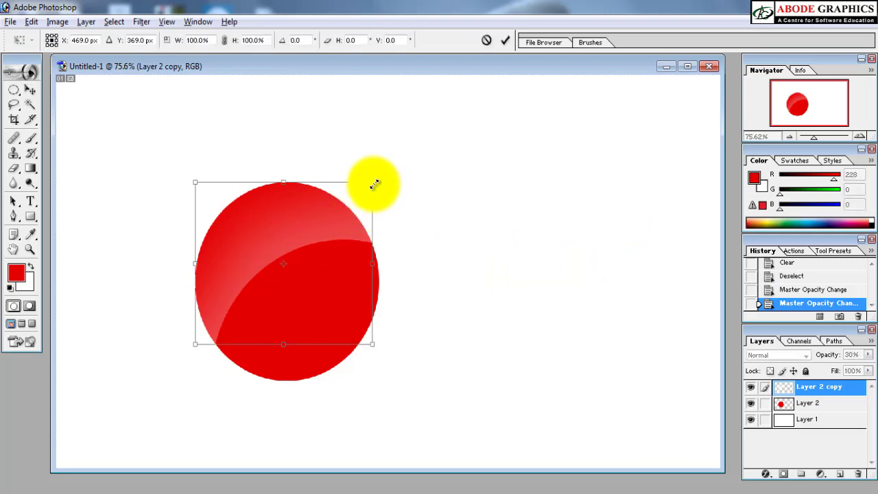
pyautogui.moveTo(372, 183); pyautogui.dragTo(371, 188)
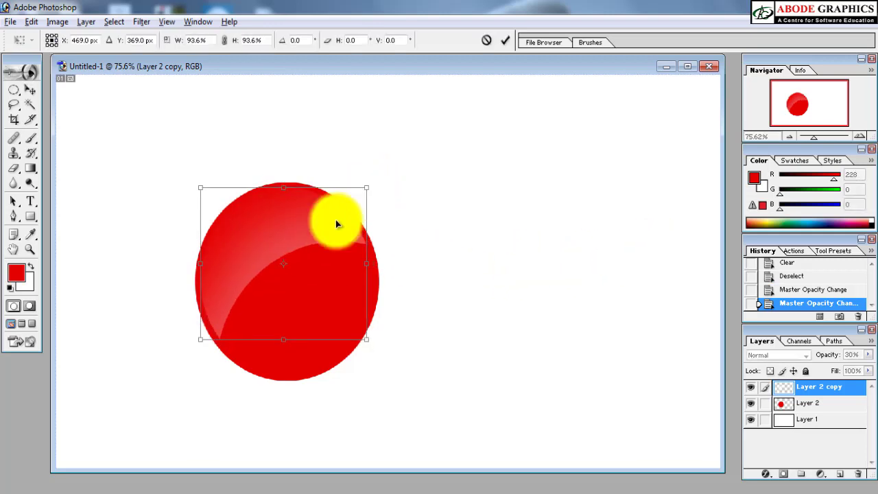
pyautogui.press('Return')
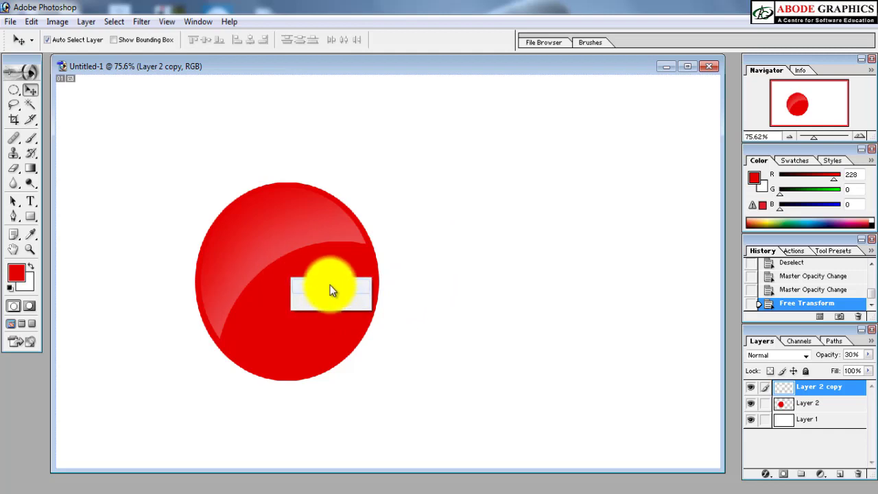
# Step: Duplicate the solid red ellipse on Layer 2 and place the copy to the right of the glossy ball
pyautogui.click(304, 329)
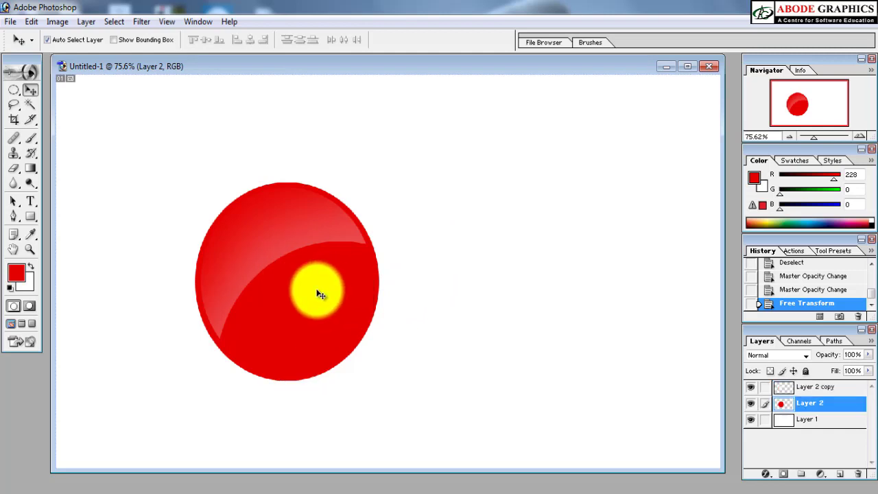
pyautogui.moveTo(301, 300); pyautogui.dragTo(529, 284)
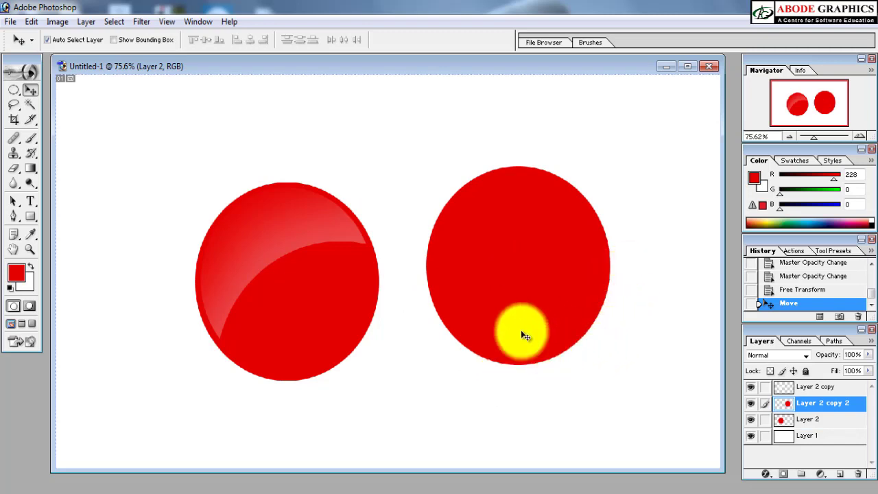
pyautogui.rightClick(509, 323)
pyautogui.click(530, 328)
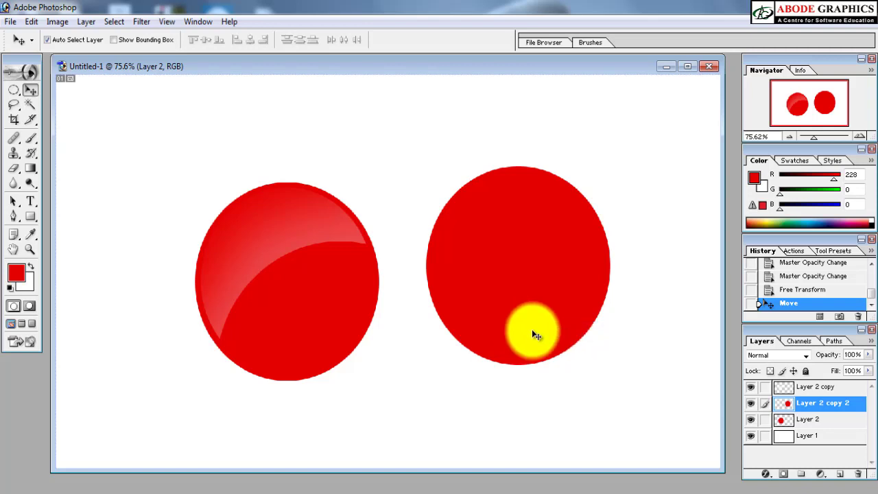
# Step: Select the lower-right corner of the copied red ellipse with a four-point Polygonal Lasso outline cutting diagonally across it
pyautogui.press('l')
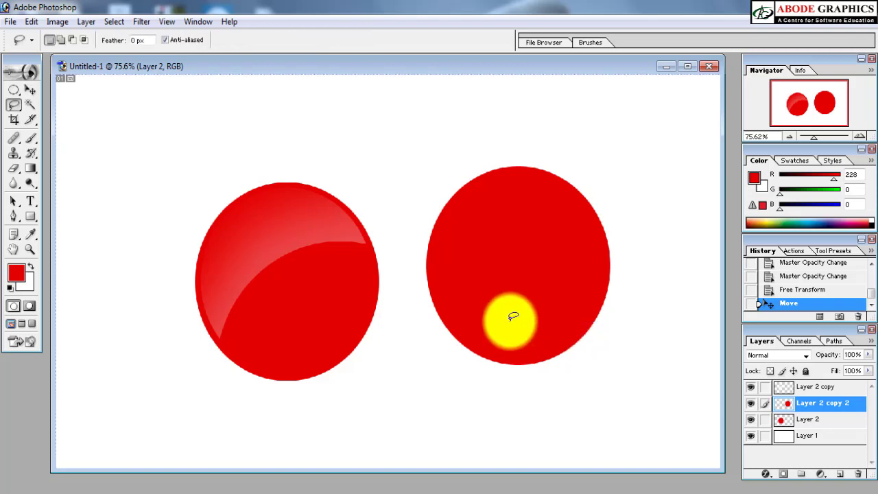
pyautogui.hotkey('shift', 'l')
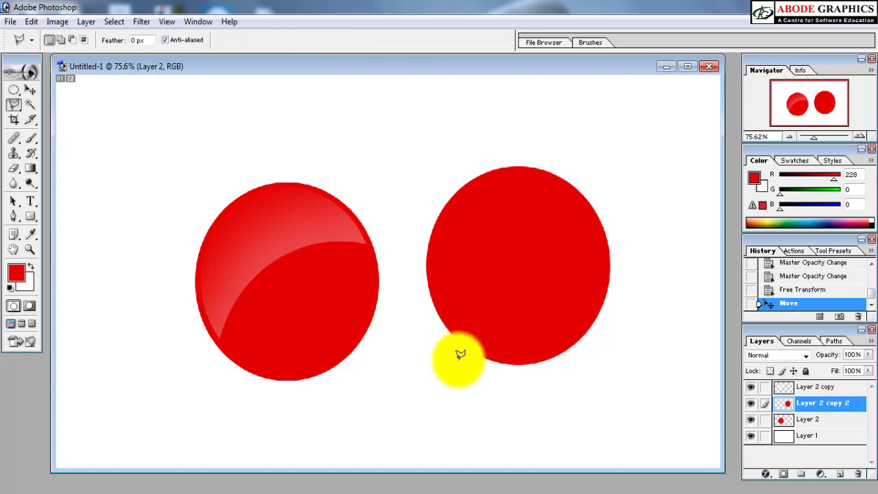
pyautogui.click(472, 366)
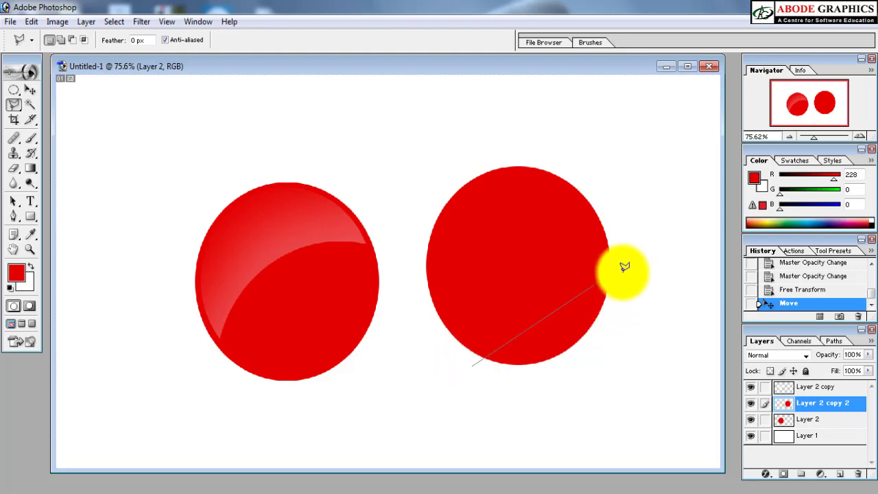
pyautogui.click(629, 261)
pyautogui.click(622, 380)
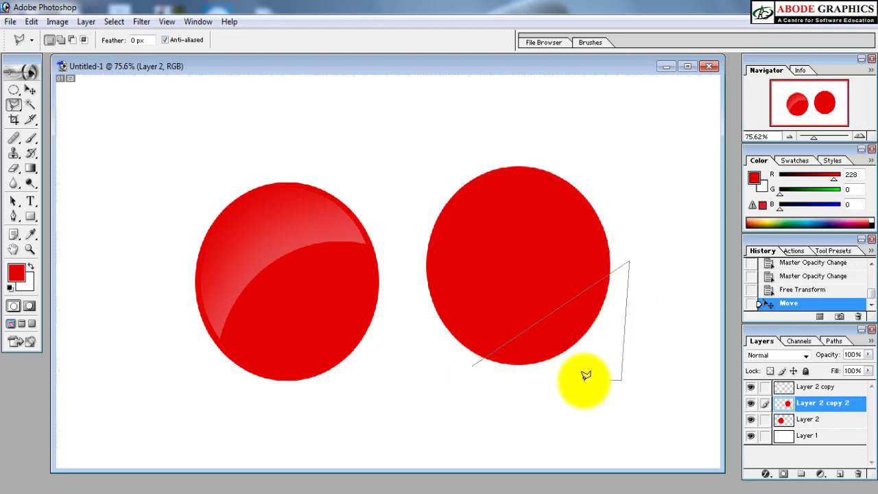
pyautogui.doubleClick(469, 396)
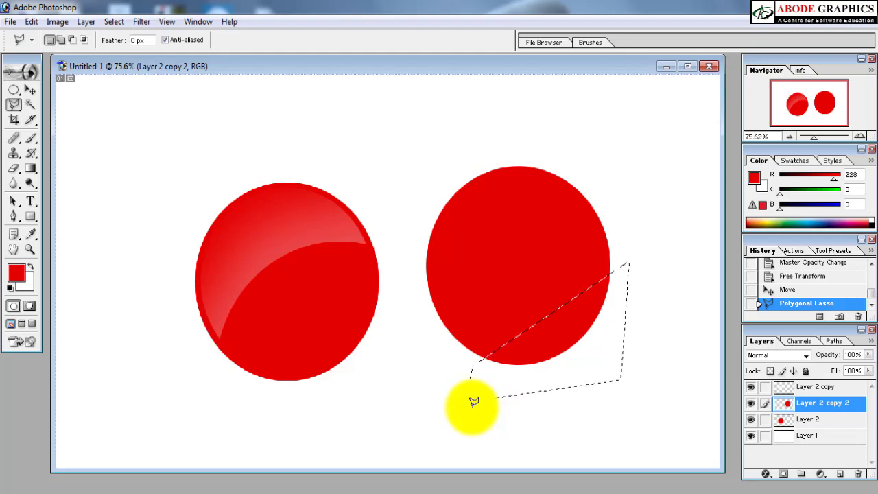
# Step: Cut the selected segment, paste it onto a new layer, and move it below and right of the ellipse's cut edge
pyautogui.hotkey('ctrl', 'x')
pyautogui.hotkey('ctrl', 'v')
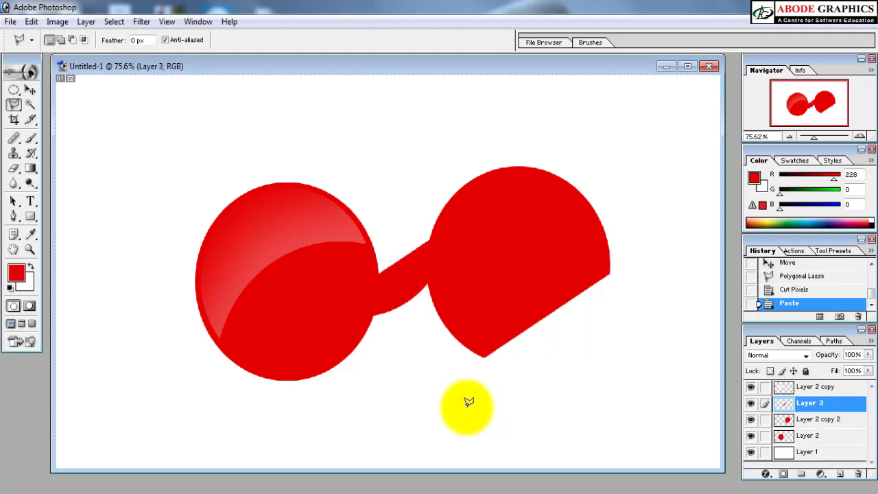
pyautogui.press('v')
pyautogui.moveTo(406, 290); pyautogui.dragTo(594, 374)
# Step: Rotate the cut segment 180° and move it onto the ellipse so its straight edge lies along the diagonal cut
pyautogui.hotkey('ctrl', 't')
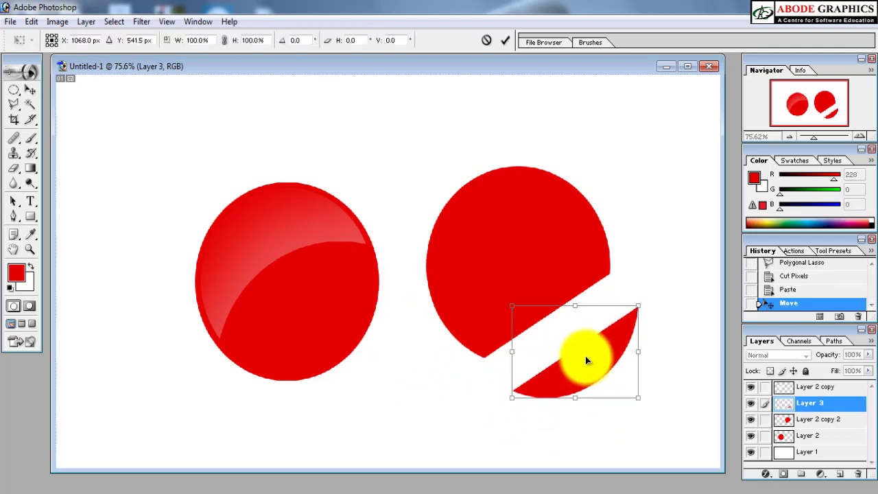
pyautogui.rightClick(597, 332)
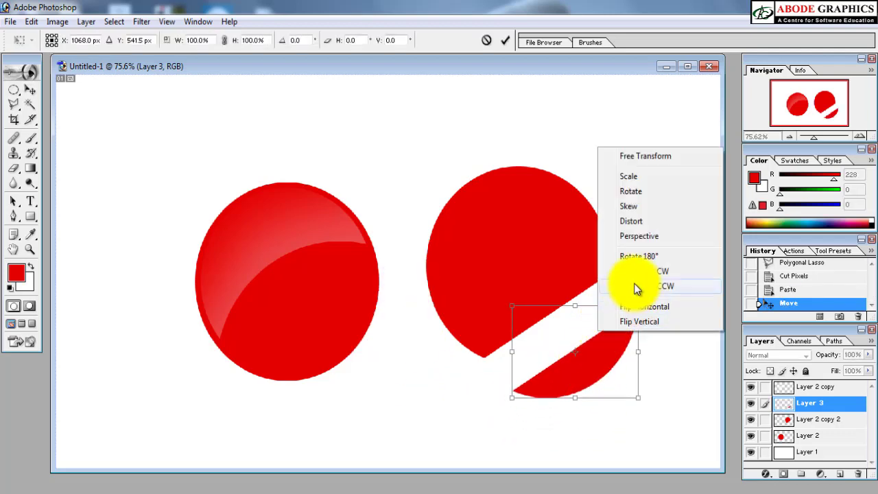
pyautogui.click(638, 255)
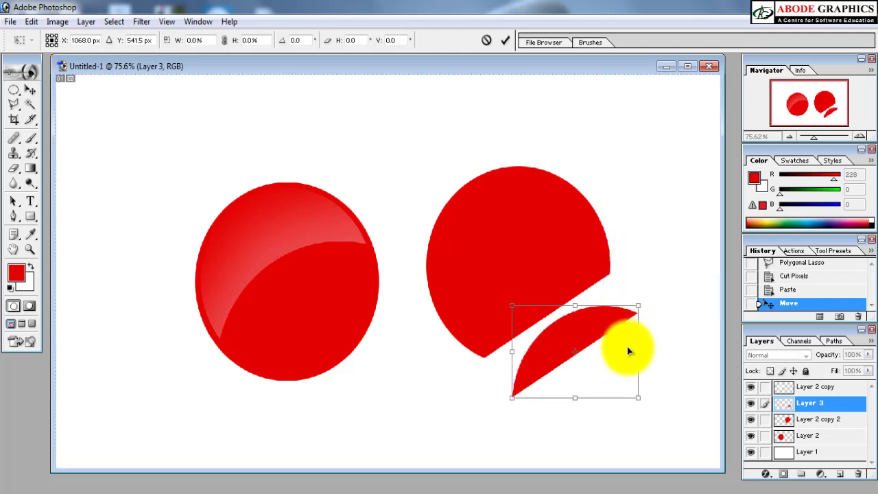
pyautogui.press('Return')
pyautogui.moveTo(581, 318); pyautogui.dragTo(546, 330)
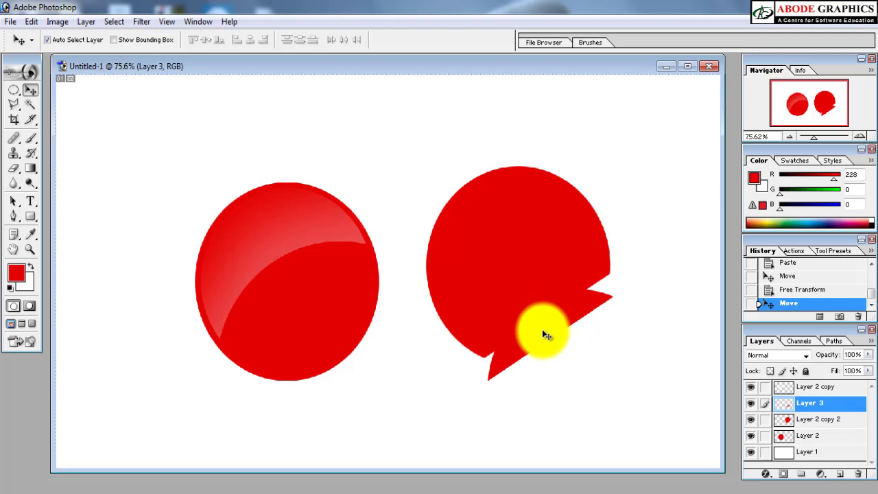
# Step: Set the foreground colour to the lighter red F84444
pyautogui.click(16, 272)
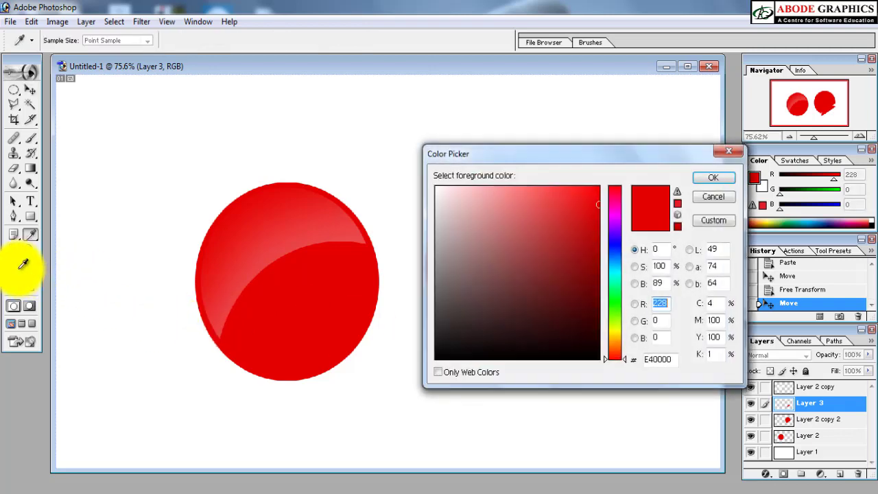
pyautogui.moveTo(557, 195); pyautogui.dragTo(555, 192)
pyautogui.click(728, 182)
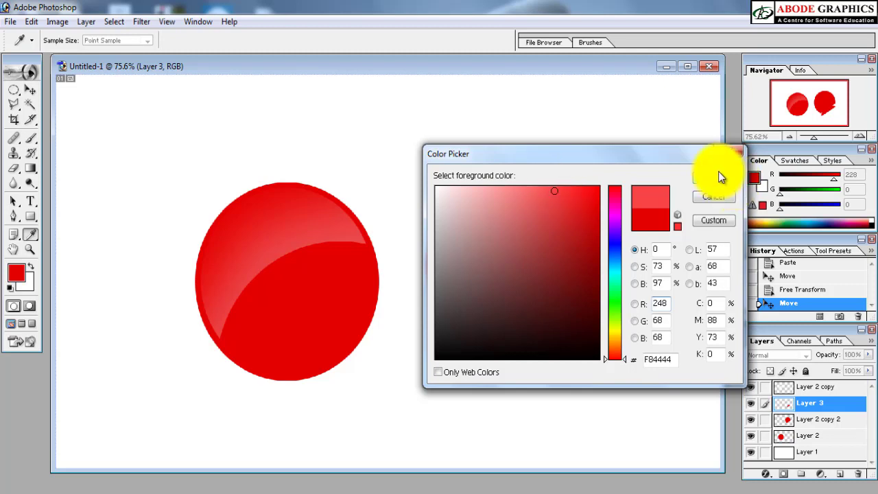
pyautogui.moveTo(555, 308)
pyautogui.mouseDown()
pyautogui.moveTo(547, 338)
pyautogui.moveTo(558, 304)
pyautogui.mouseUp()
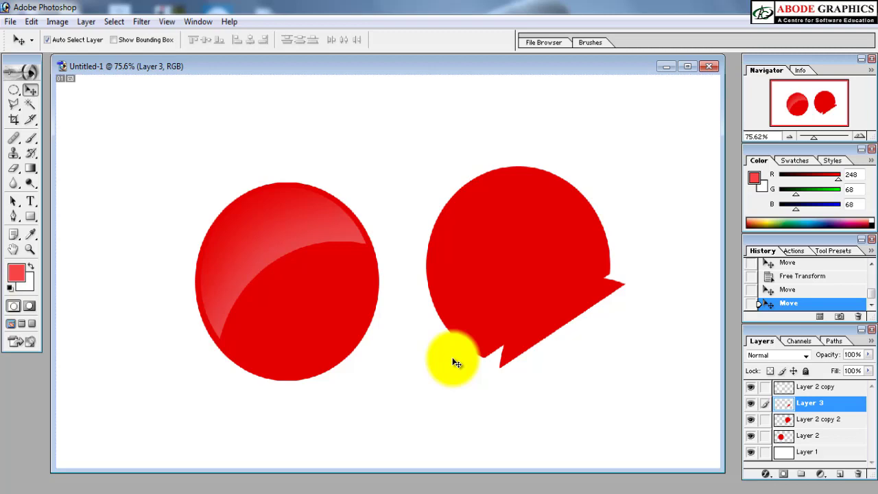
pyautogui.hotkey('alt', 'BackSpace')
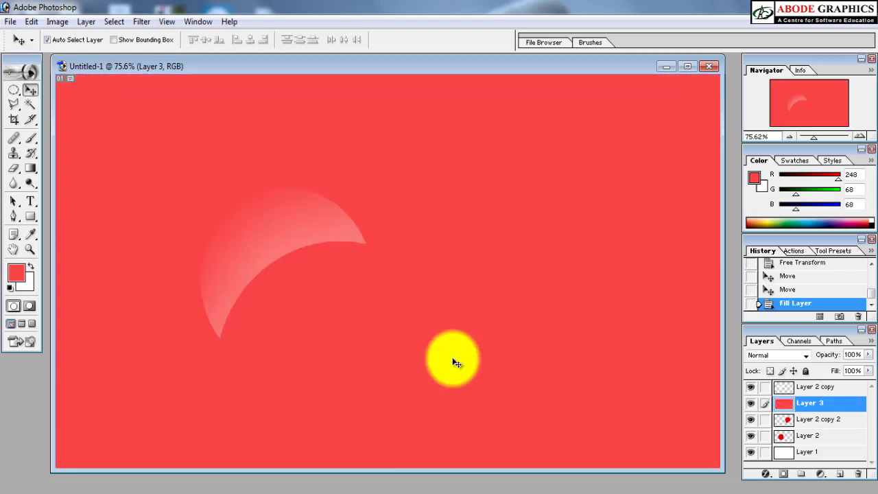
pyautogui.hotkey('ctrl', 'z')
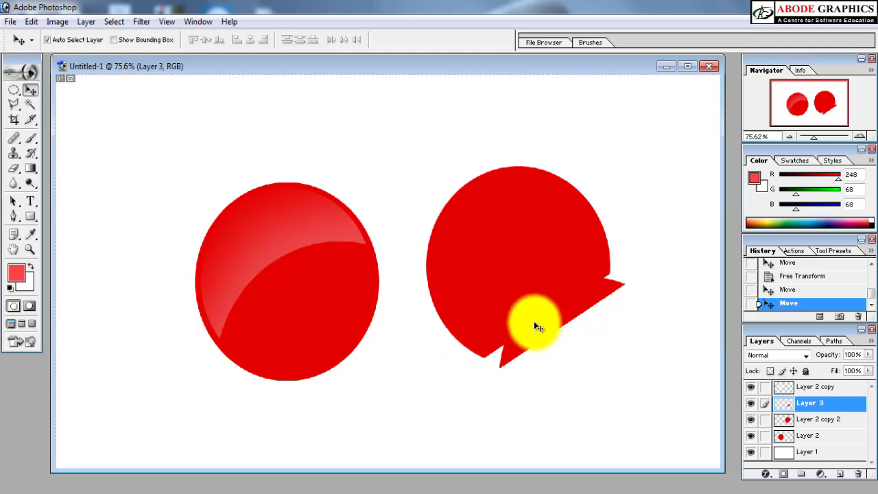
# Step: Fill only the cut segment's pixels with the lighter red and align its straight edge along the ellipse's diagonal cut
pyautogui.moveTo(521, 324); pyautogui.dragTo(526, 356)
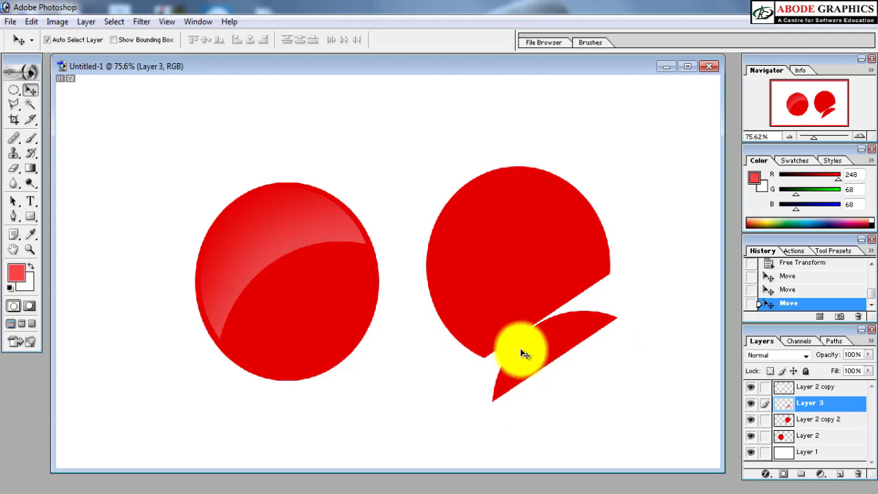
pyautogui.hotkey('shift', 'alt', 'BackSpace')
pyautogui.moveTo(521, 354); pyautogui.dragTo(527, 307)
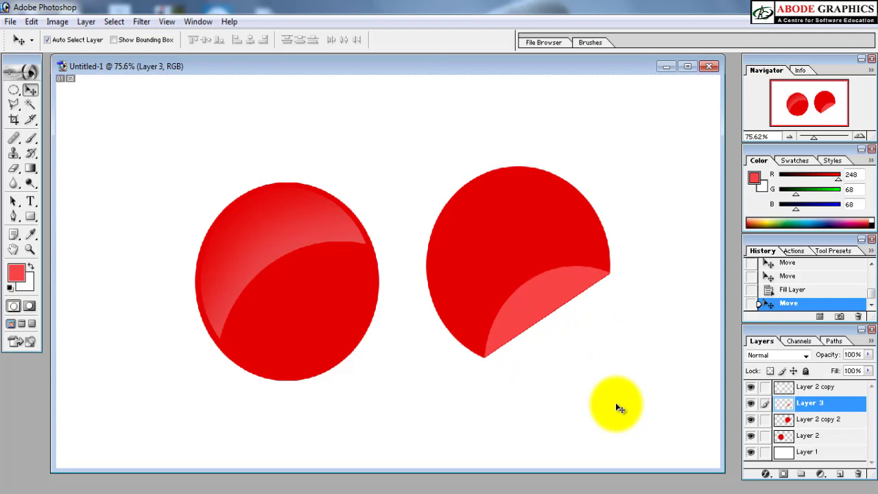
# Step: Select the second ellipse's layer, link the folded corner's layer to it, and move both slightly right and up
pyautogui.rightClick(489, 231)
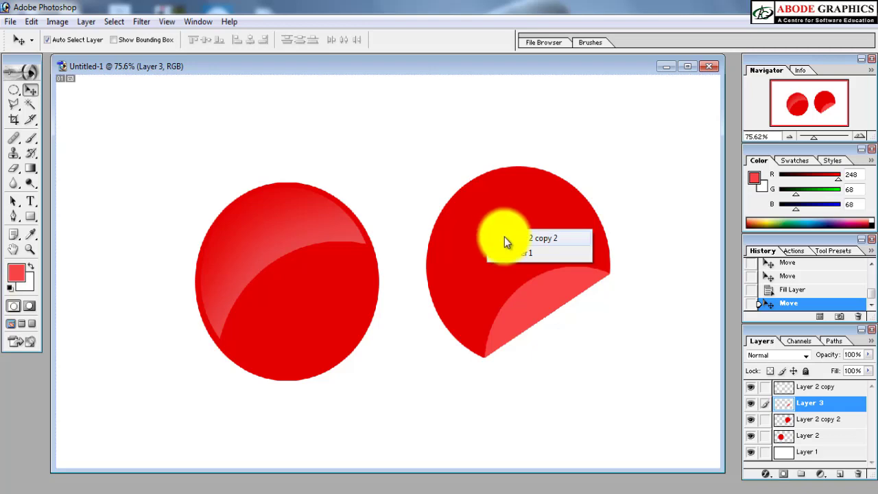
pyautogui.click(505, 238)
pyautogui.moveTo(501, 226); pyautogui.dragTo(519, 221)
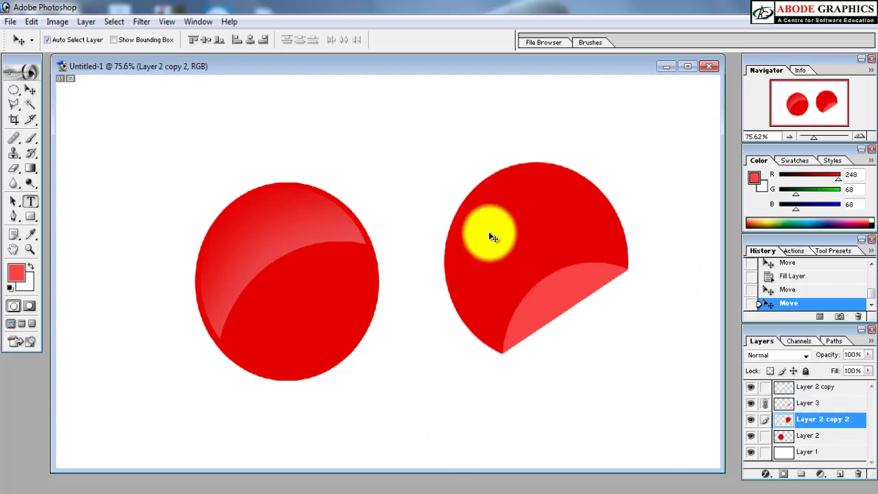
# Step: Add the text "Free" on the second ellipse and fill it with the white background colour
pyautogui.press('t')
pyautogui.click(482, 247)
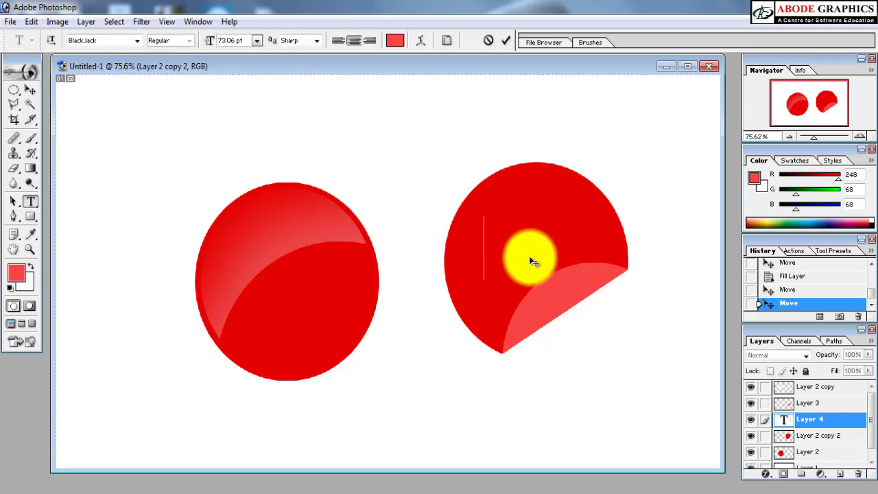
pyautogui.write('Free')
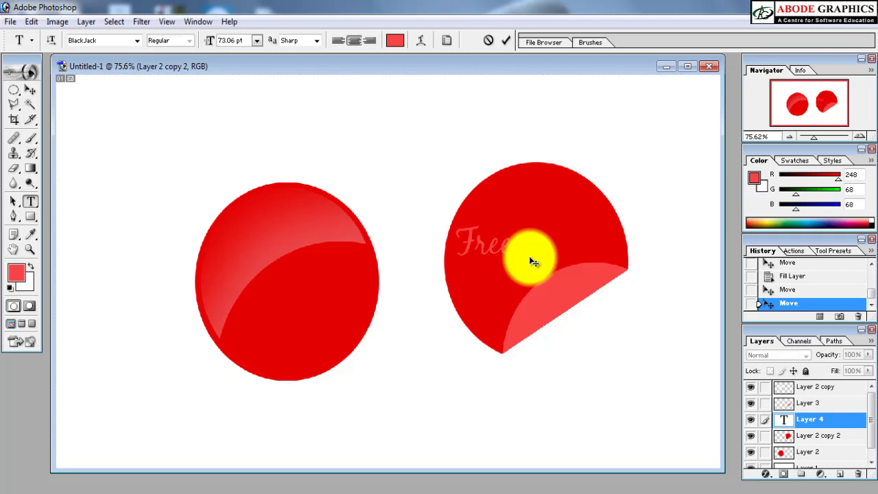
pyautogui.hotkey('ctrl', 'Return')
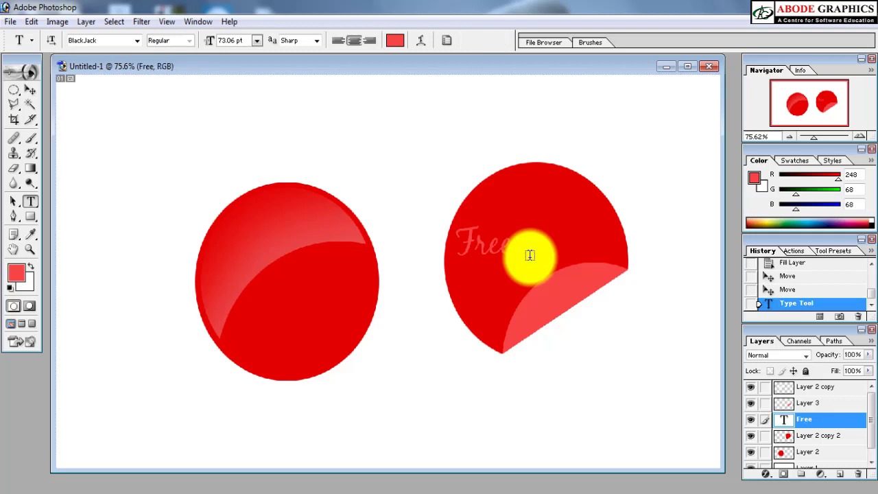
pyautogui.press('v')
pyautogui.hotkey('ctrl', 'BackSpace')
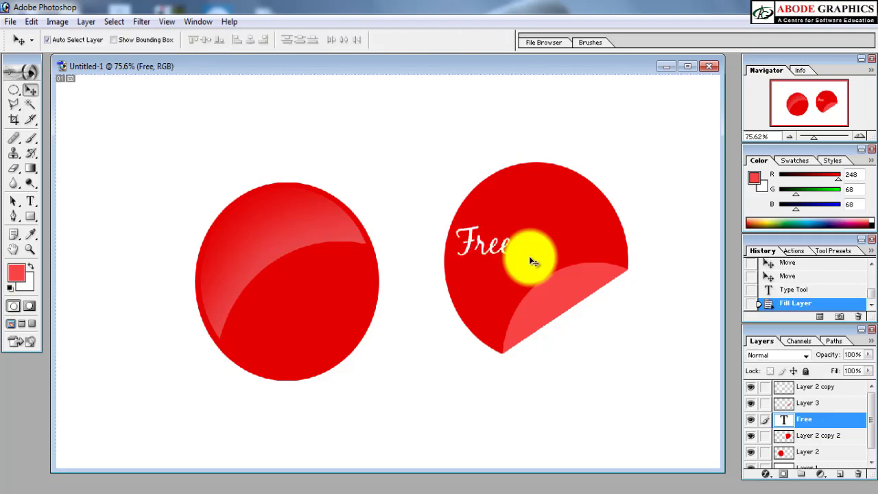
# Step: Enlarge and tilt the "Free" text across the ellipse, and move the linked sticker to the canvas's lower-right area
pyautogui.hotkey('ctrl', 't')
pyautogui.moveTo(531, 249); pyautogui.dragTo(522, 171)
pyautogui.moveTo(505, 213); pyautogui.dragTo(556, 158)
pyautogui.moveTo(540, 204); pyautogui.dragTo(561, 223)
pyautogui.press('Return')
pyautogui.moveTo(562, 258); pyautogui.dragTo(639, 348)
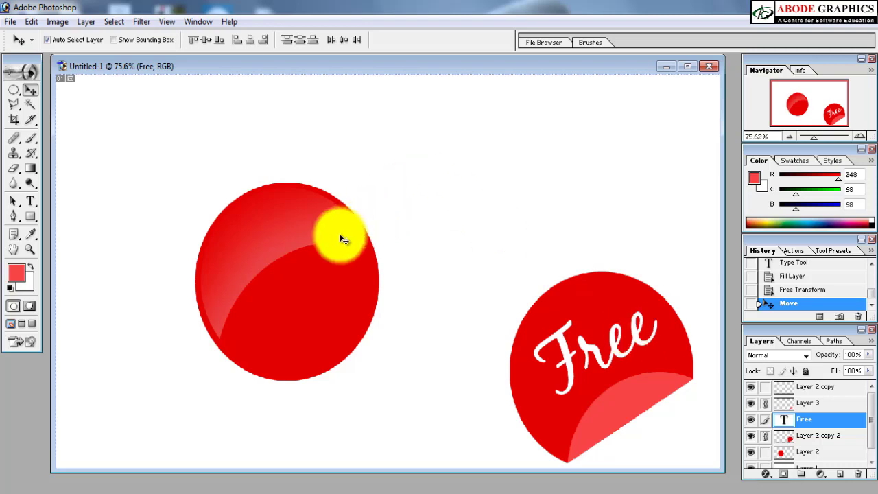
pyautogui.rightClick(276, 249)
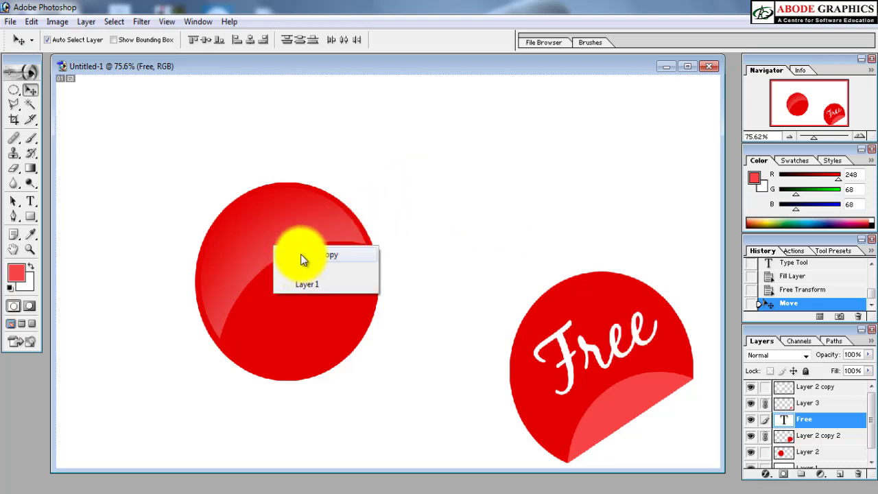
pyautogui.click(301, 254)
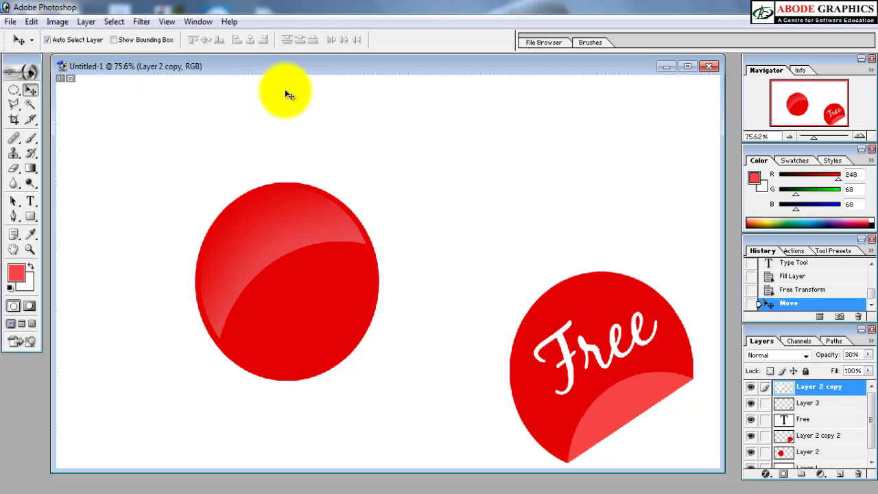
# Step: Open the images 26, 27 and 28 from the Wallpapers folder in Photoshop
pyautogui.moveTo(294, 67); pyautogui.dragTo(298, 112)
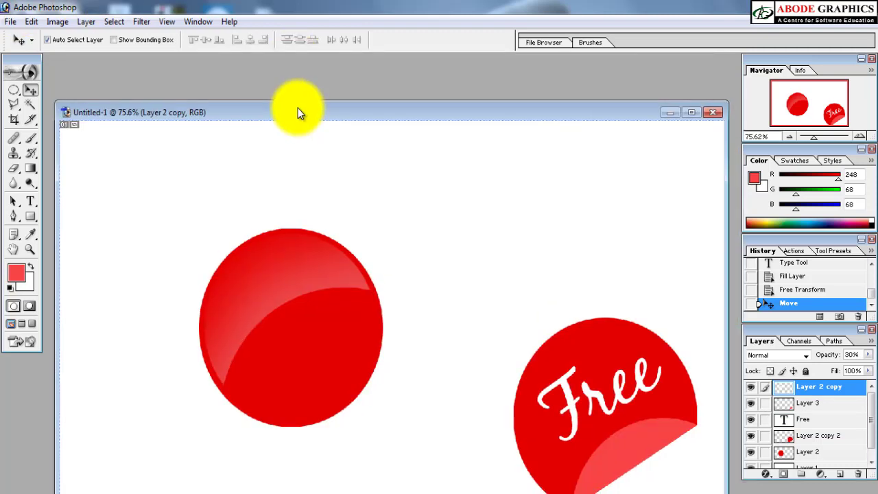
pyautogui.moveTo(213, 492)
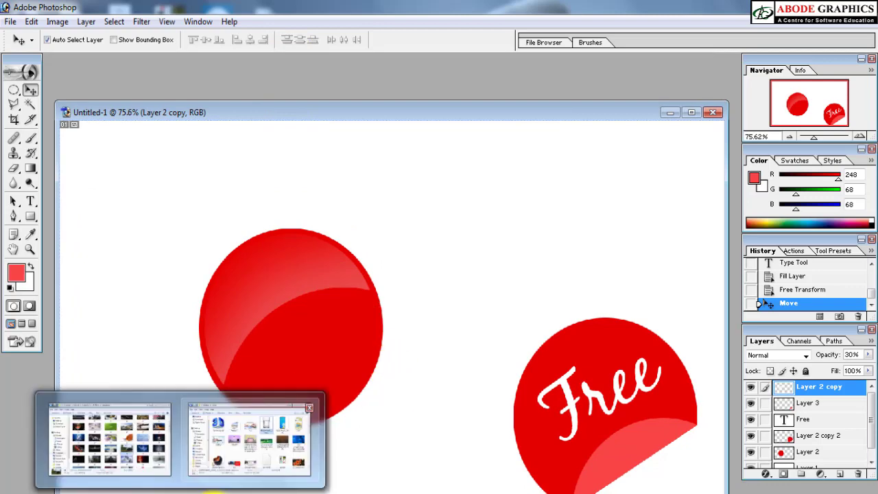
pyautogui.click(147, 473)
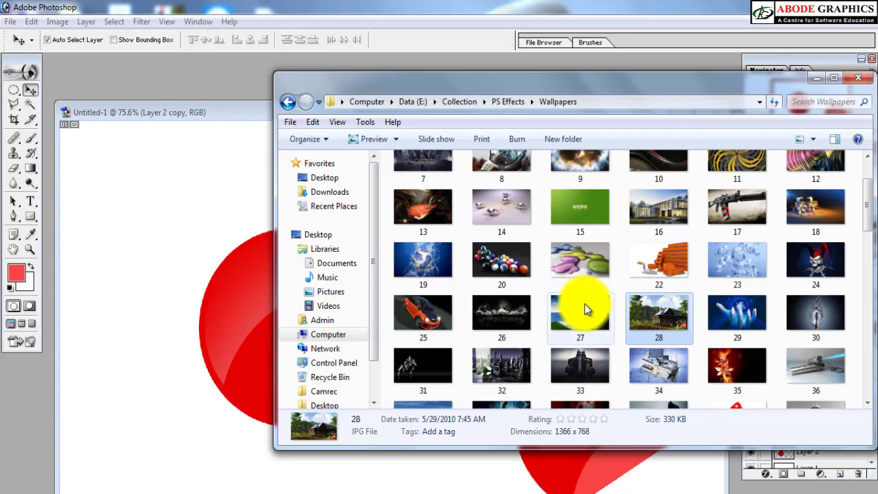
pyautogui.click(500, 323)
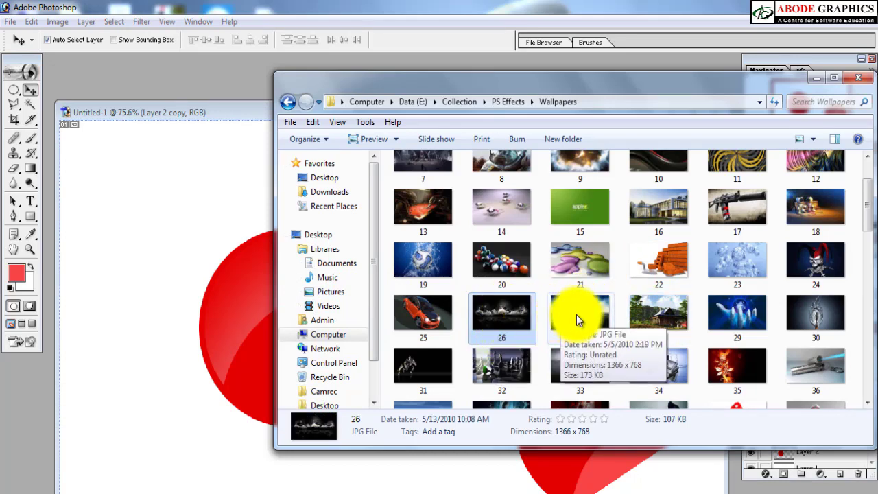
pyautogui.keyDown('shift'); pyautogui.click(672, 312); pyautogui.keyUp('shift')
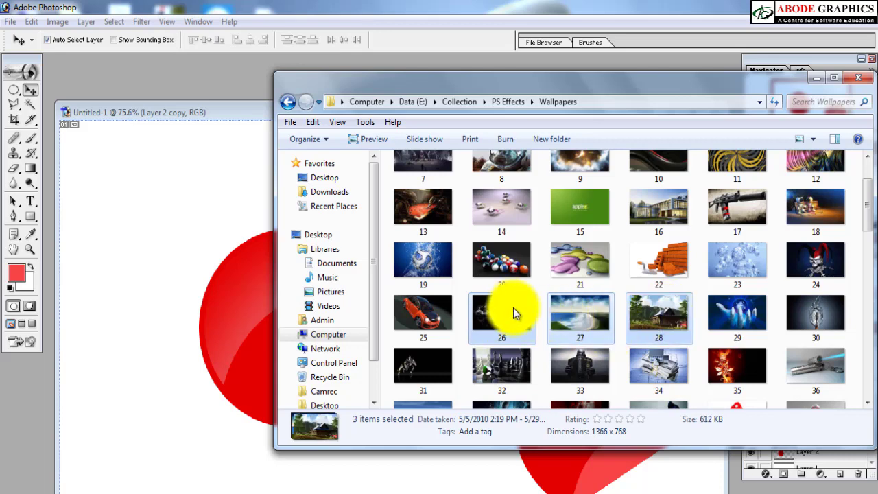
pyautogui.moveTo(501, 306); pyautogui.dragTo(216, 286)
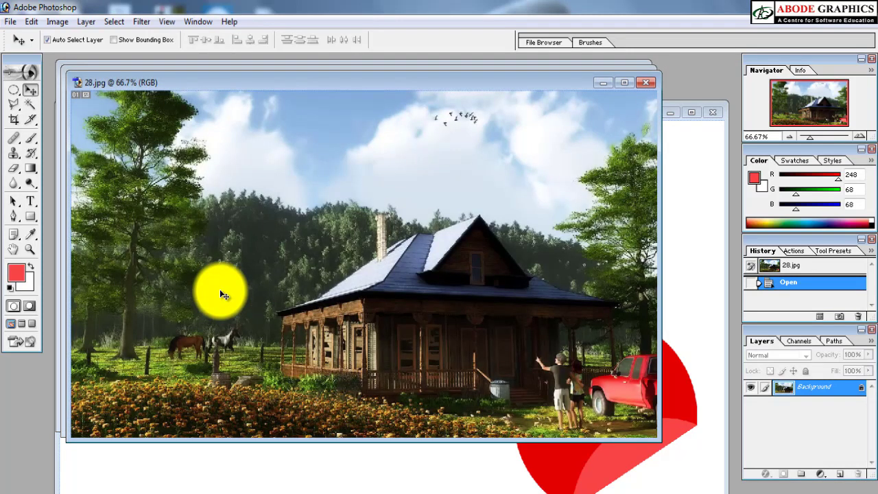
# Step: Hide the panels and close 26.jpg, shifting the 28.jpg and 27.jpg windows aside to reach it
pyautogui.press('Tab')
pyautogui.moveTo(262, 61); pyautogui.dragTo(386, 125)
pyautogui.click(326, 91)
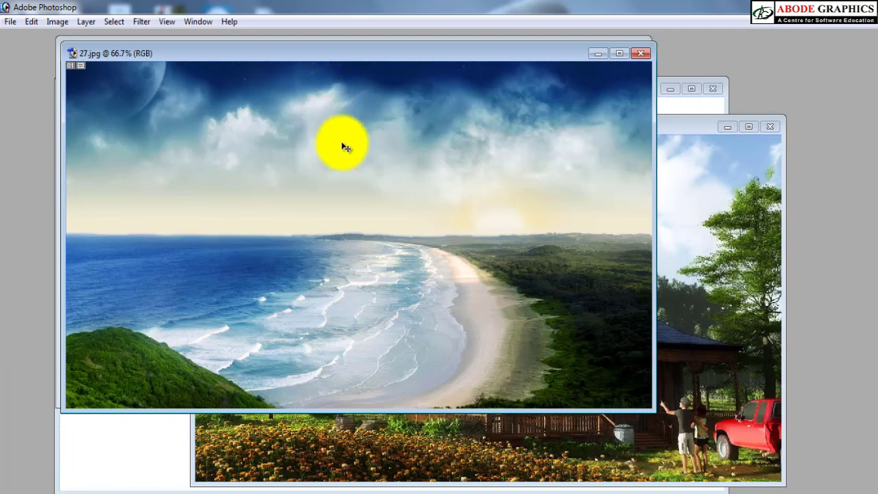
pyautogui.moveTo(358, 53); pyautogui.dragTo(365, 90)
pyautogui.click(360, 68)
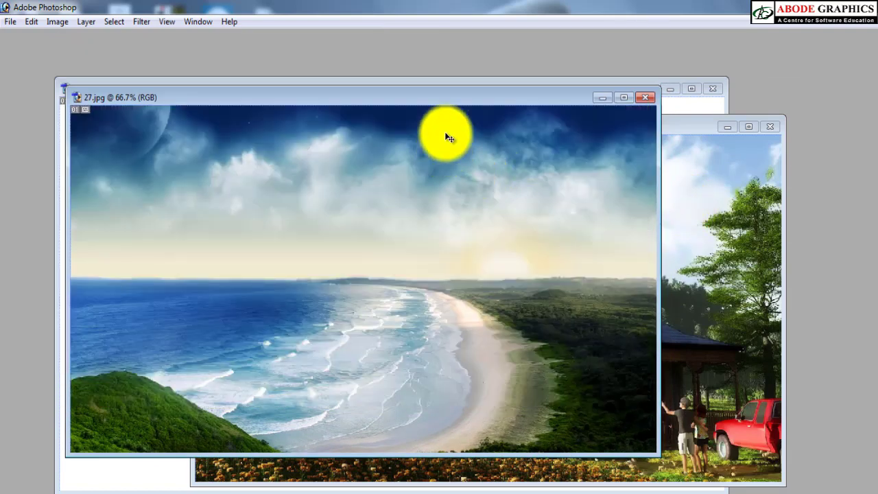
# Step: Spread the 27.jpg and 28.jpg windows apart so that part of each image stays exposed
pyautogui.moveTo(463, 97); pyautogui.dragTo(431, 60)
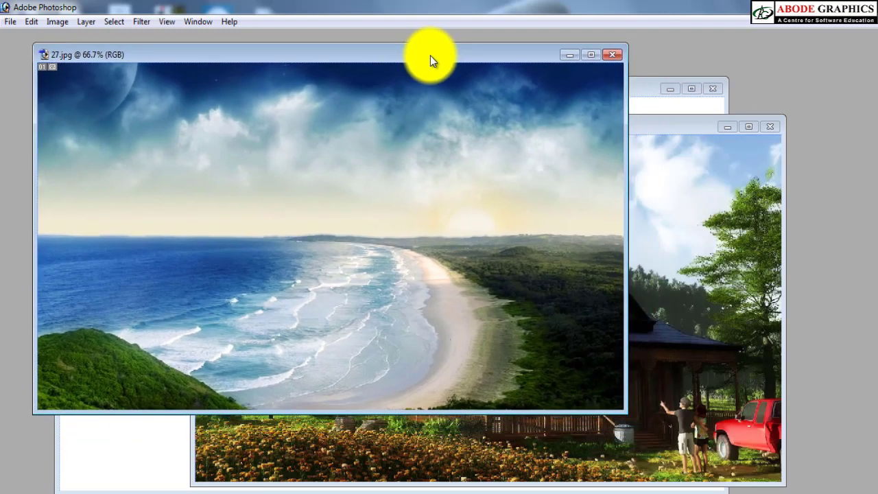
pyautogui.click(634, 200)
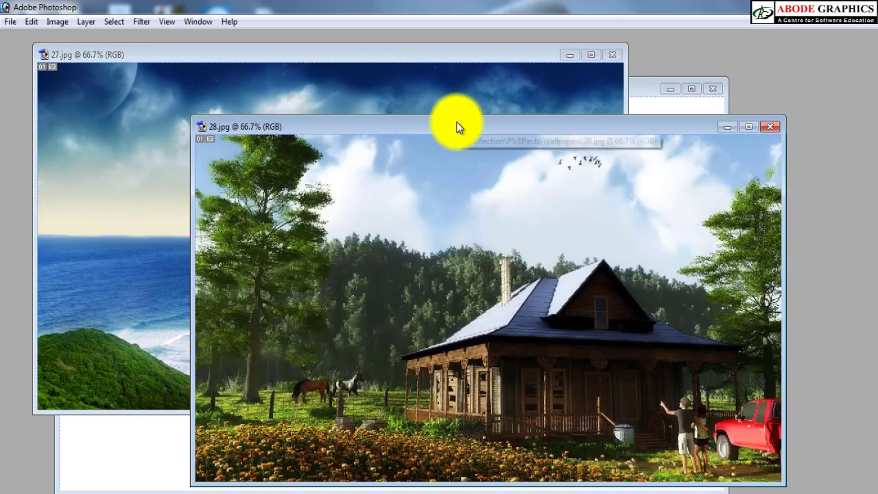
pyautogui.moveTo(457, 121); pyautogui.dragTo(509, 119)
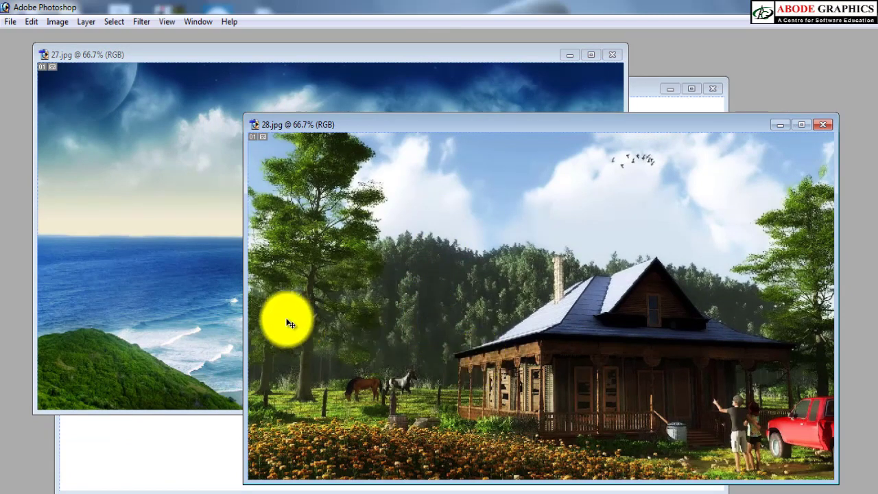
pyautogui.click(151, 278)
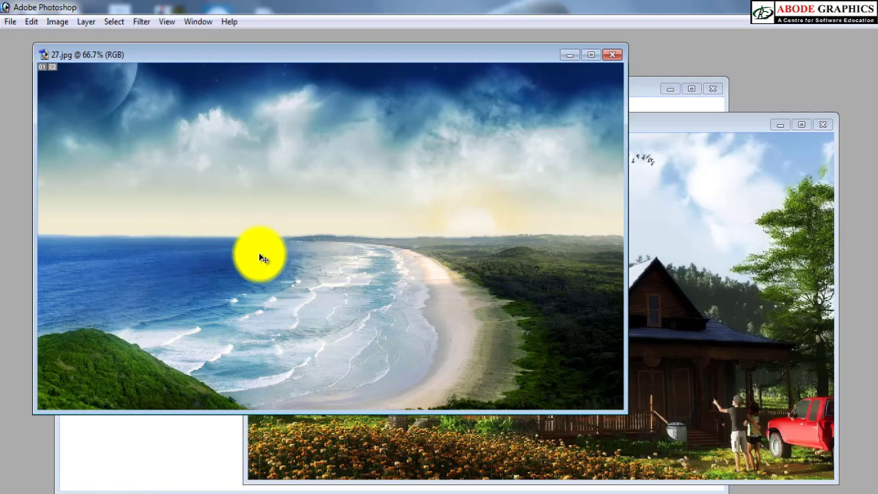
pyautogui.click(692, 226)
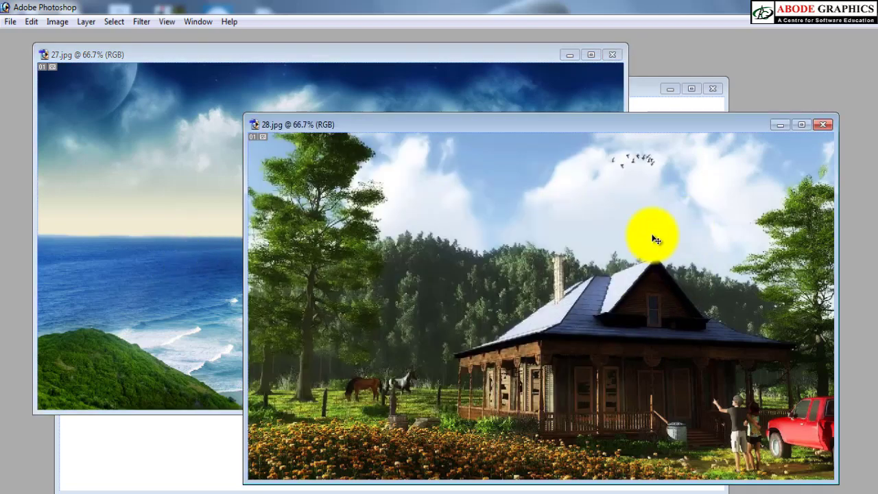
pyautogui.moveTo(503, 128); pyautogui.dragTo(514, 98)
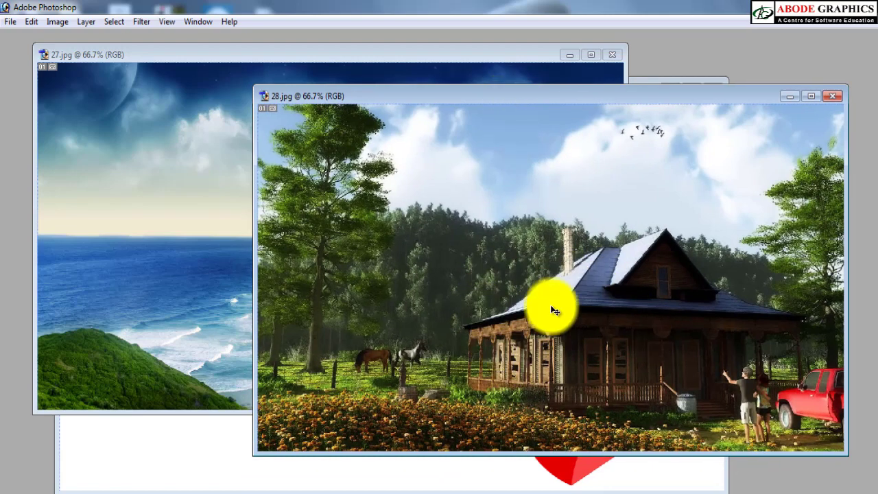
# Step: Copy the beach image from 27.jpg into 28.jpg as a new layer and align it to cover the house image completely
pyautogui.click(165, 148)
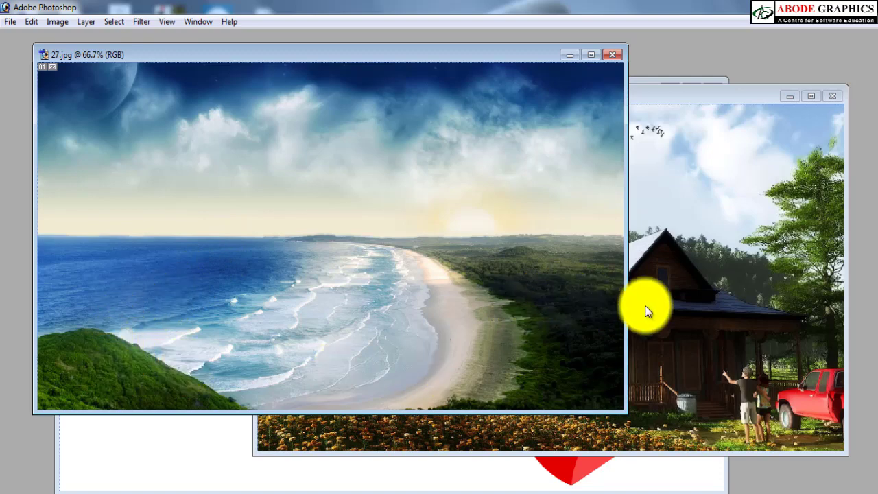
pyautogui.click(665, 302)
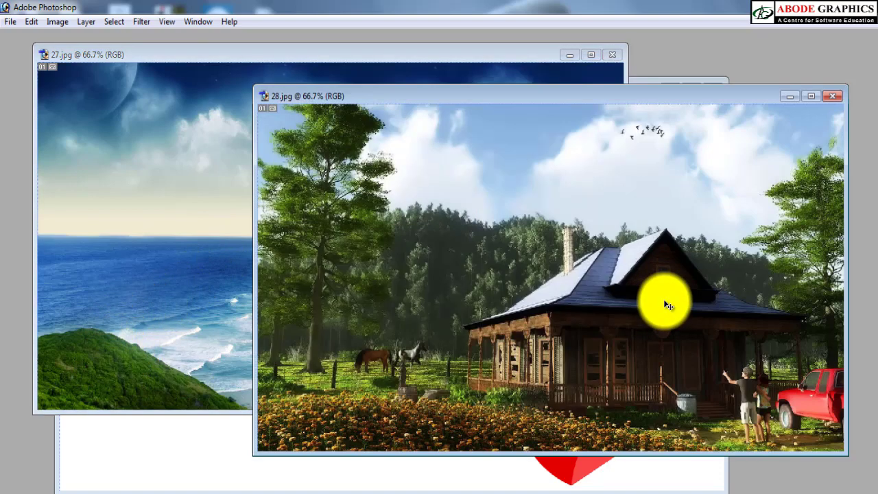
pyautogui.click(244, 221)
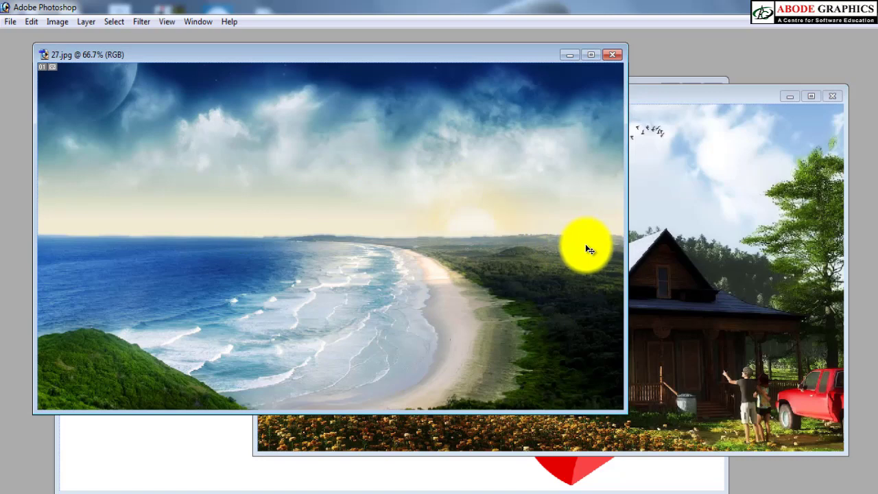
pyautogui.moveTo(502, 226); pyautogui.dragTo(704, 247)
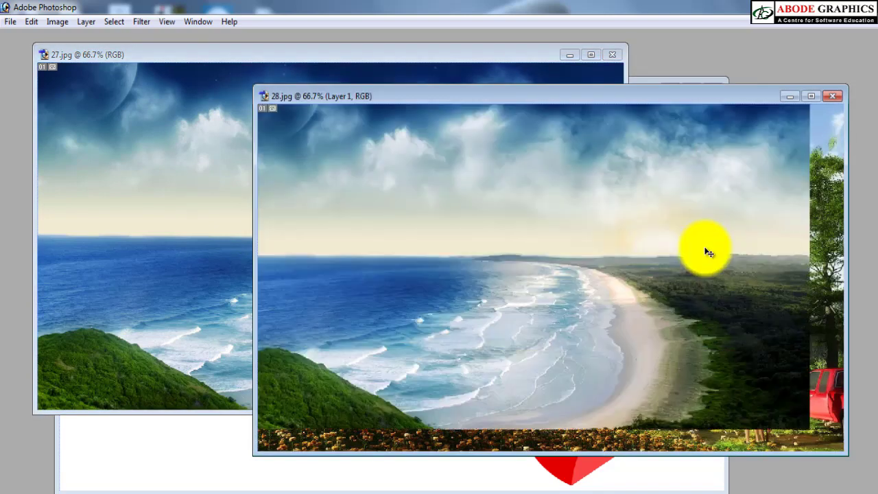
pyautogui.moveTo(573, 219); pyautogui.dragTo(608, 245)
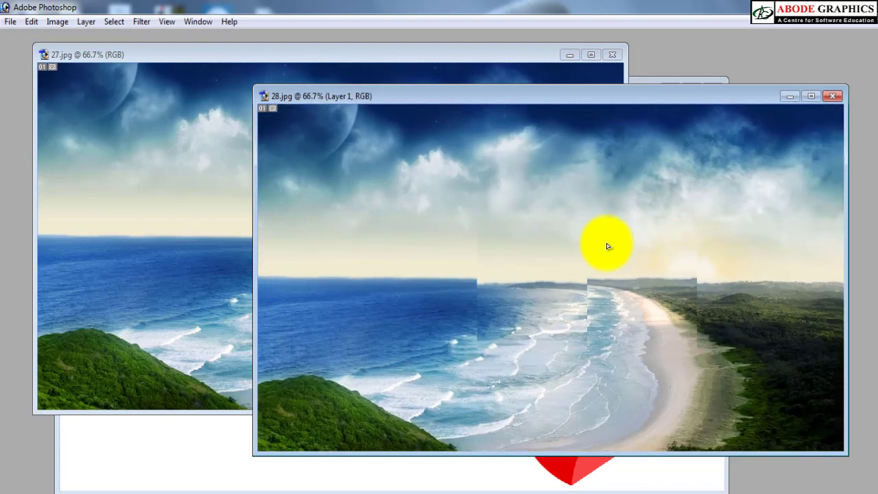
# Step: Maximize 28.jpg and draw a freehand Lasso selection around the beach and forest, from the image's right edge to its bottom edge
pyautogui.doubleClick(544, 97)
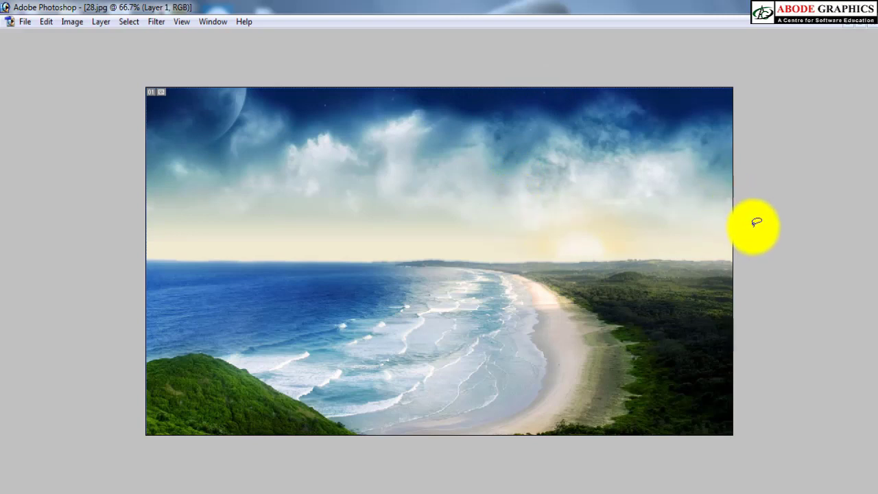
pyautogui.moveTo(759, 178)
pyautogui.mouseDown()
pyautogui.moveTo(667, 206)
pyautogui.moveTo(495, 220)
pyautogui.moveTo(410, 276)
pyautogui.moveTo(372, 321)
pyautogui.moveTo(380, 416)
pyautogui.moveTo(437, 455)
pyautogui.moveTo(560, 472)
pyautogui.moveTo(705, 475)
pyautogui.moveTo(811, 460)
pyautogui.moveTo(858, 184)
pyautogui.mouseUp()
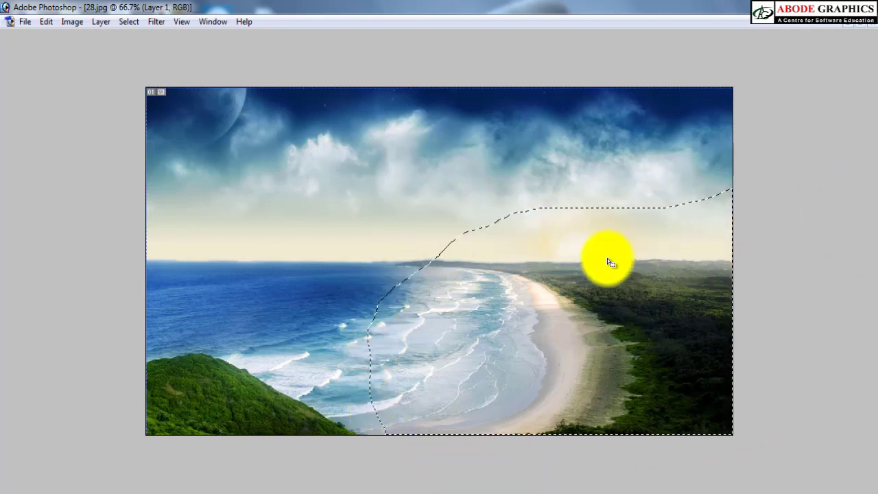
# Step: Try to delete the lassoed area of the beach layer without feathering the selection, and undo the deletion
pyautogui.rightClick(570, 248)
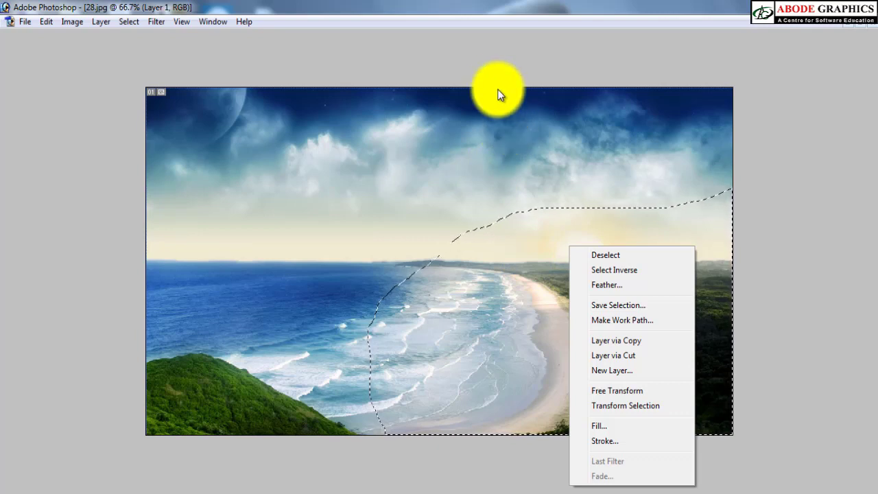
pyautogui.click(496, 68)
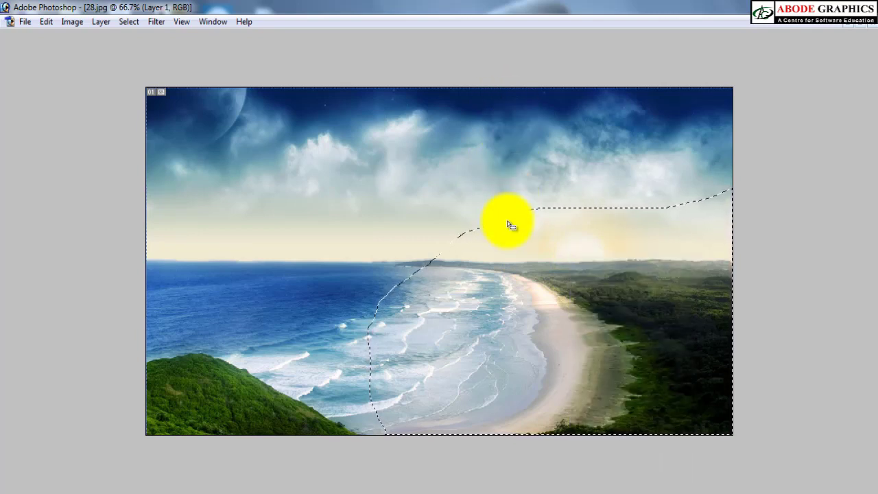
pyautogui.hotkey('ctrl', 'shift', 'v')
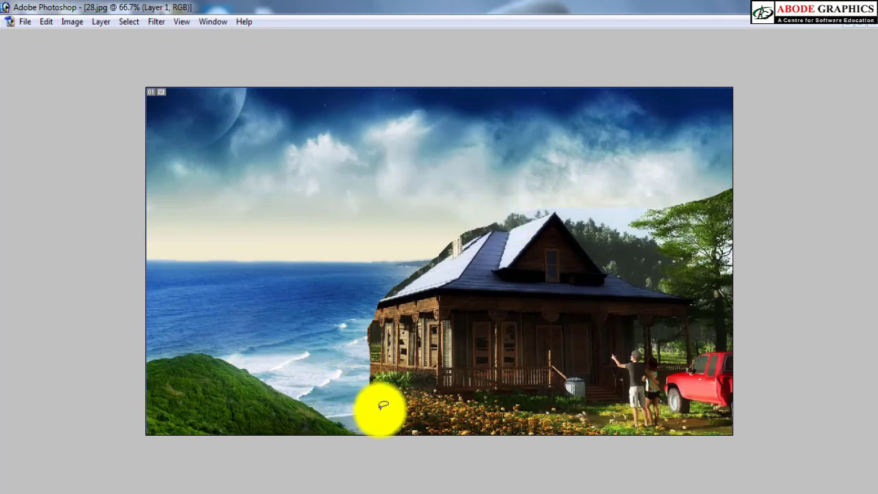
pyautogui.hotkey('ctrl', 'z')
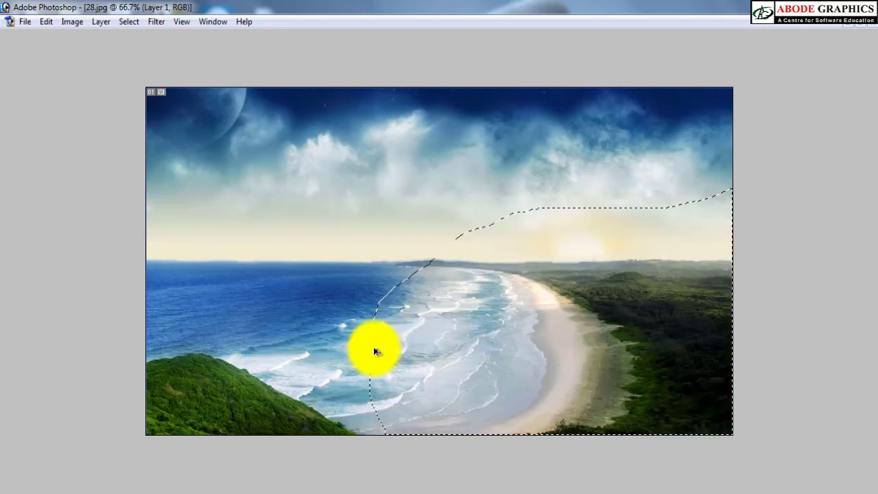
# Step: Feather the lasso selection by 50 pixels, delete that area from the beach layer to expose the house, and deselect
pyautogui.rightClick(435, 311)
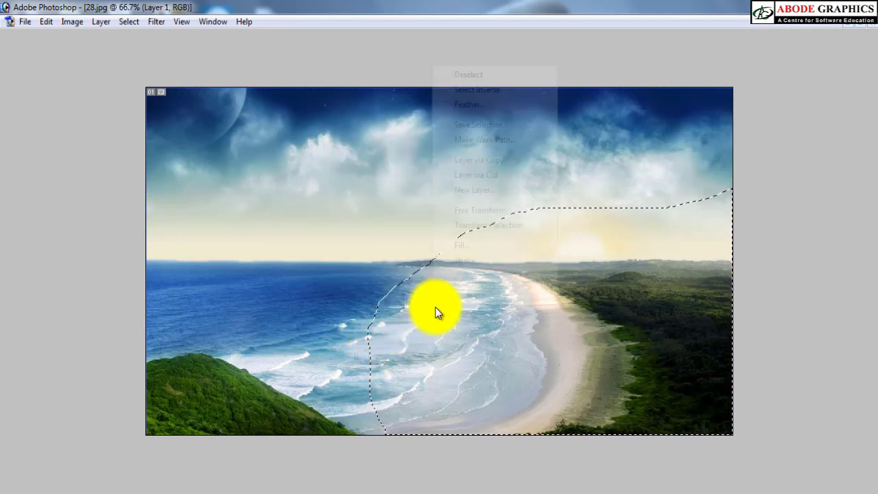
pyautogui.click(470, 103)
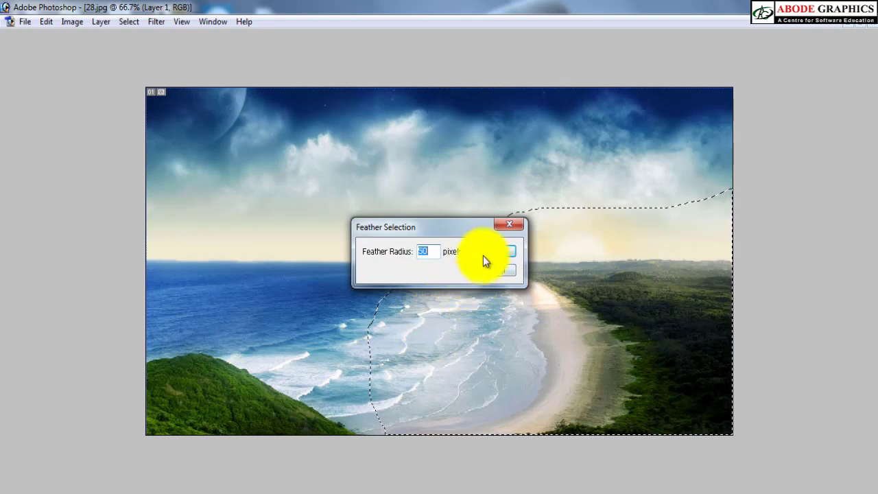
pyautogui.press('Return')
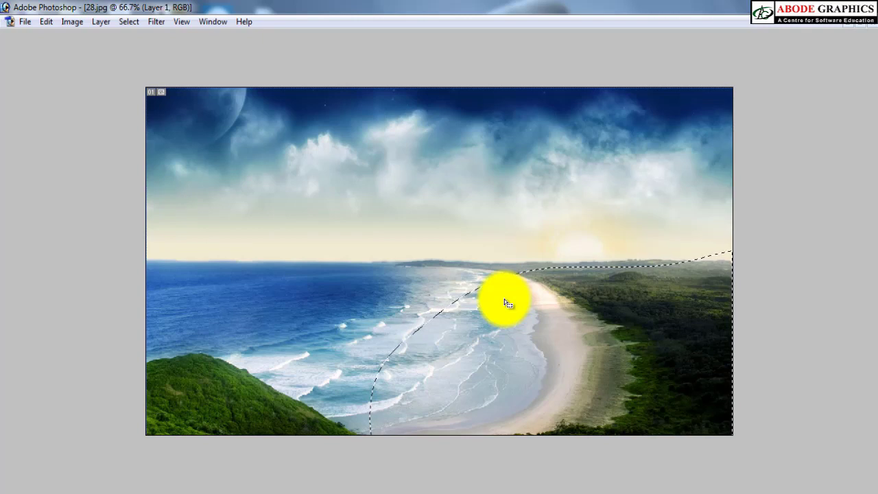
pyautogui.hotkey('ctrl', 'shift', 'v')
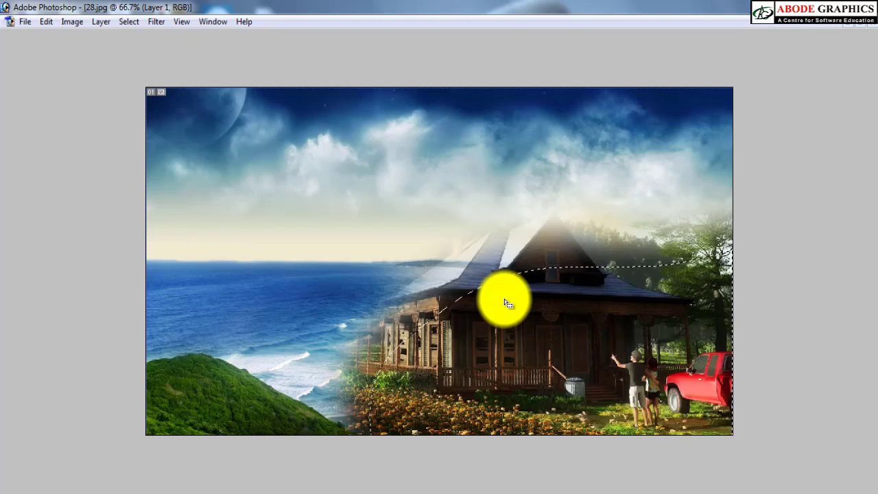
pyautogui.click(413, 294)
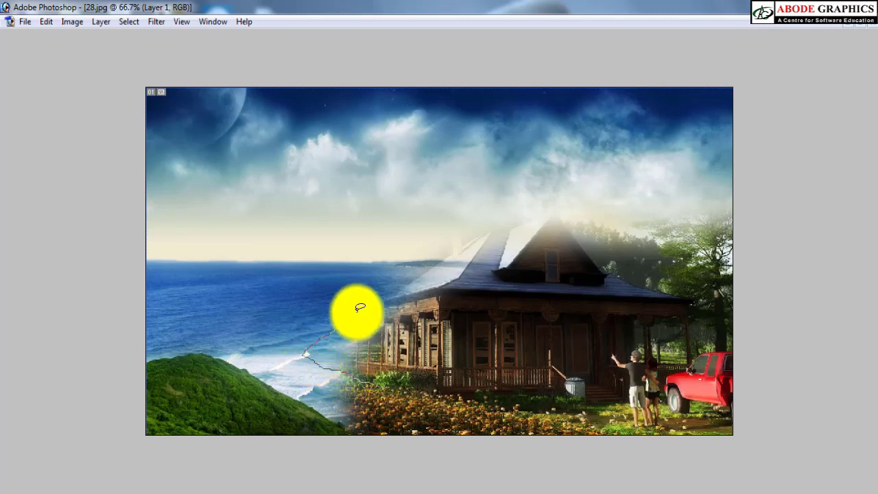
# Step: Lasso around the house roof and the tree, feather by 50 pixels, delete the beach layer there repeatedly, and deselect
pyautogui.moveTo(466, 243)
pyautogui.mouseDown()
pyautogui.moveTo(537, 199)
pyautogui.moveTo(622, 213)
pyautogui.moveTo(647, 200)
pyautogui.mouseUp()
pyautogui.moveTo(698, 170)
pyautogui.mouseDown()
pyautogui.moveTo(801, 252)
pyautogui.moveTo(625, 398)
pyautogui.mouseUp()
pyautogui.rightClick(507, 292)
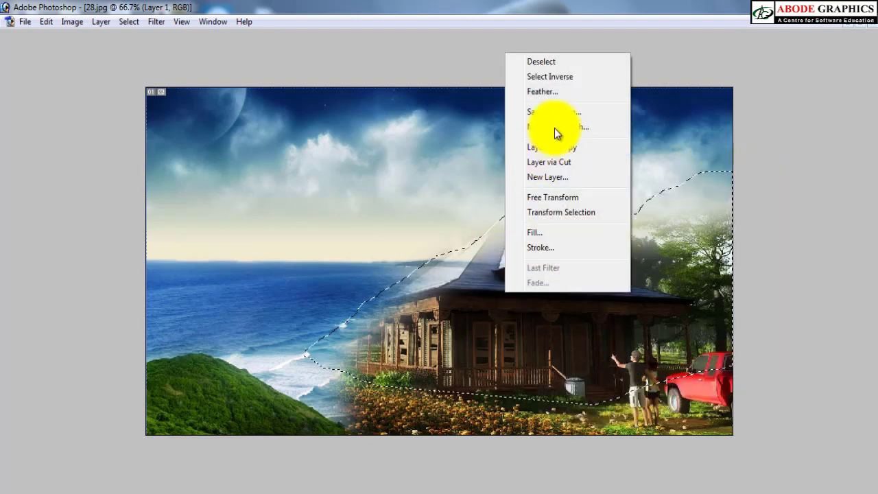
pyautogui.click(534, 94)
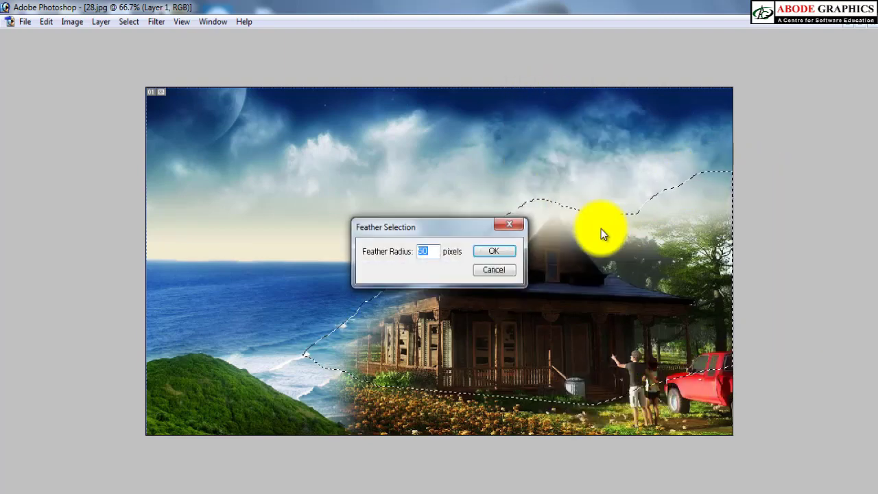
pyautogui.press('Return')
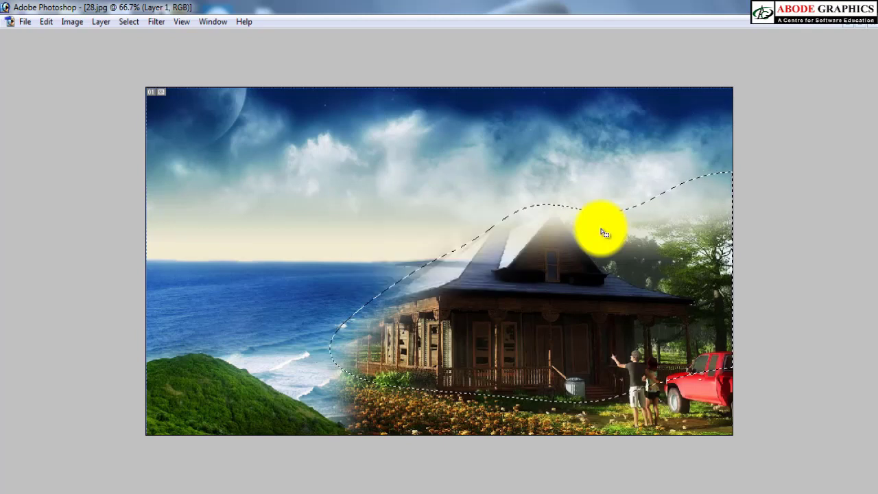
pyautogui.press('Delete')
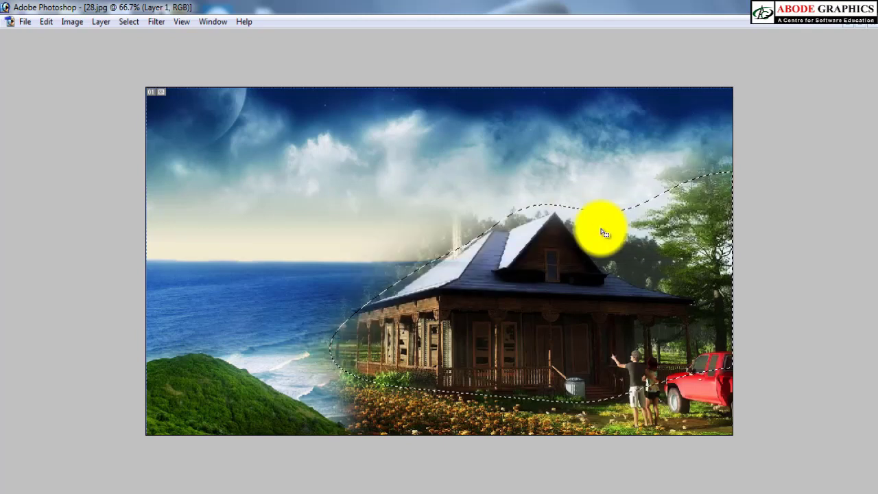
pyautogui.press('Delete')
pyautogui.press('Delete')
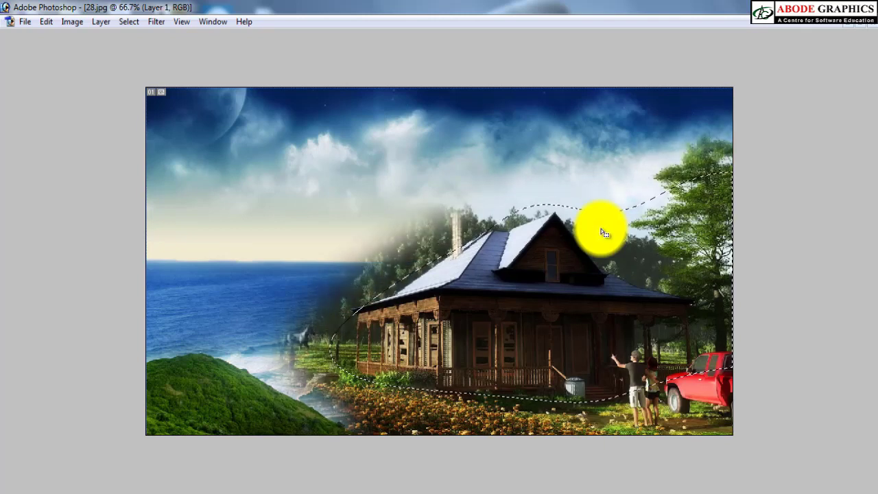
pyautogui.press('Delete')
pyautogui.press('Delete')
pyautogui.press('Delete')
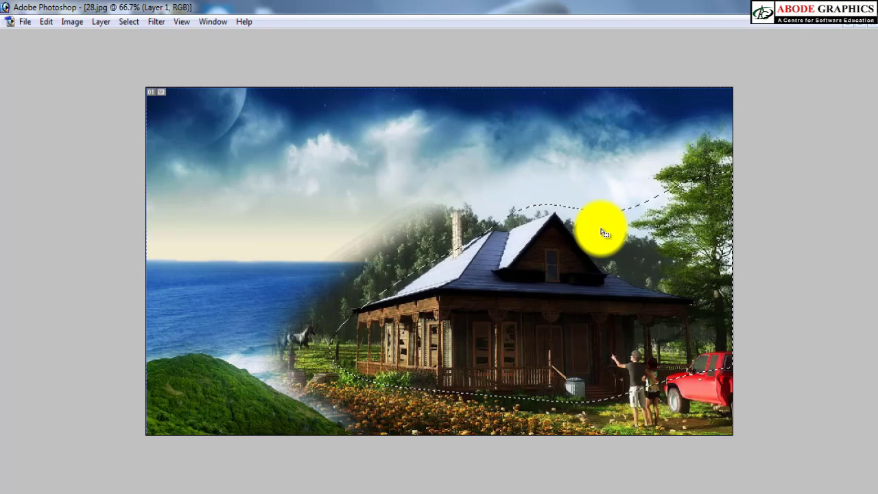
pyautogui.hotkey('ctrl', 'd')
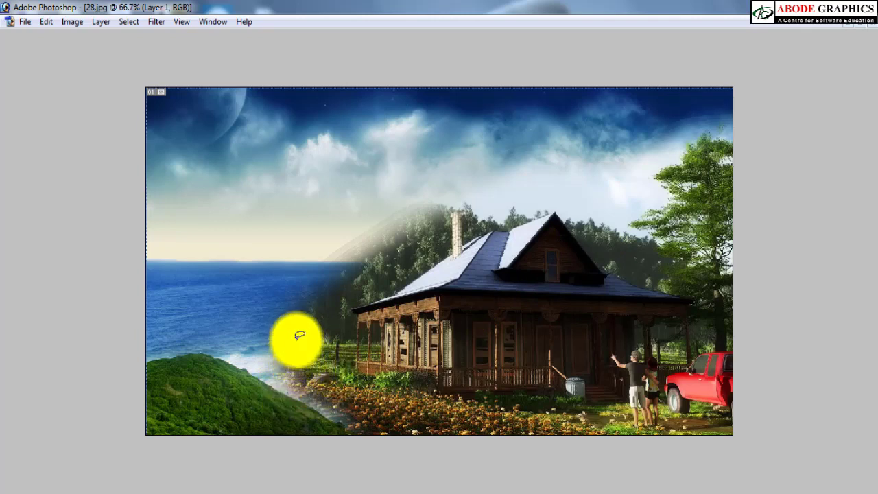
# Step: Lasso the area from the grassy hill to the flowers, feather by 50 pixels, and delete the beach layer there repeatedly
pyautogui.moveTo(299, 324)
pyautogui.mouseDown()
pyautogui.moveTo(193, 360)
pyautogui.moveTo(315, 457)
pyautogui.moveTo(476, 414)
pyautogui.moveTo(334, 377)
pyautogui.mouseUp()
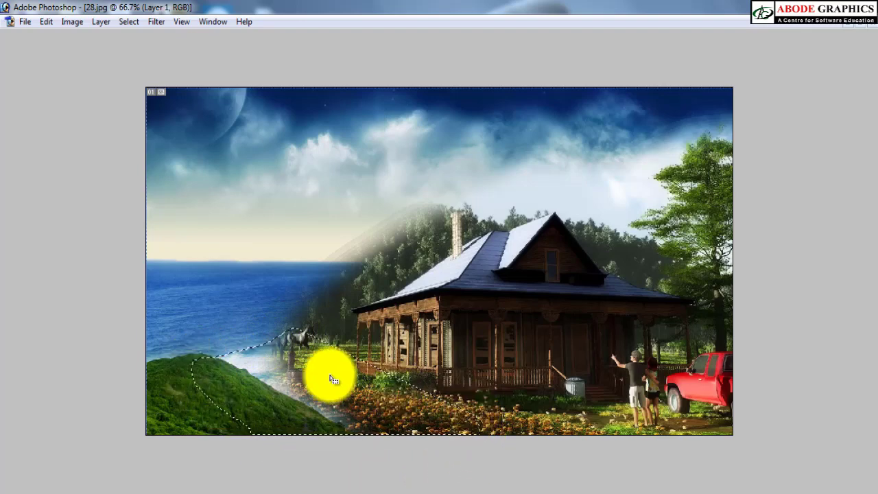
pyautogui.rightClick(320, 364)
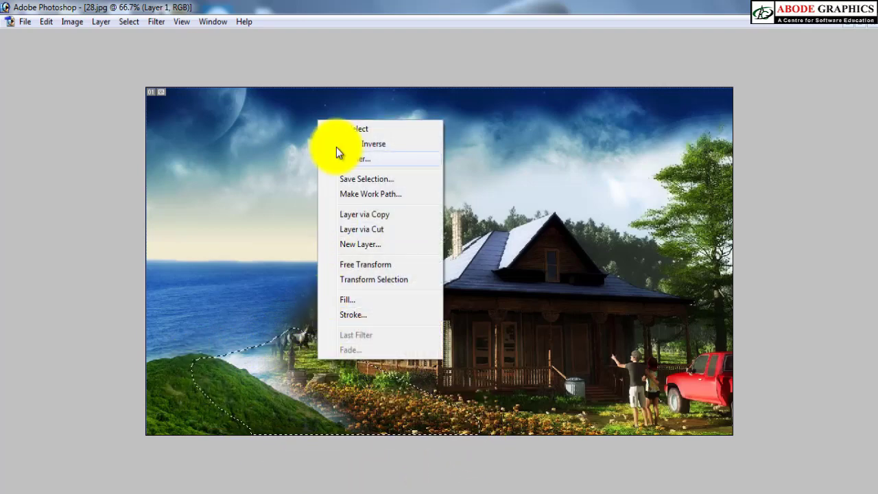
pyautogui.click(352, 157)
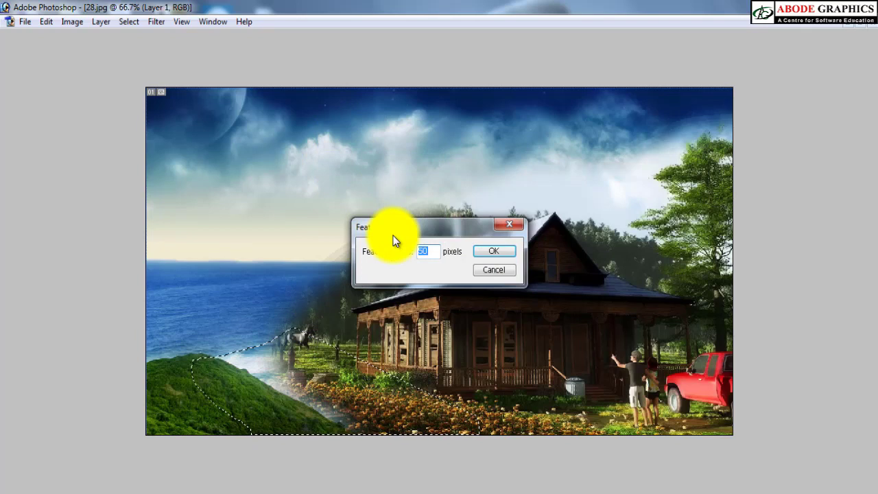
pyautogui.press('Return')
pyautogui.press('Delete')
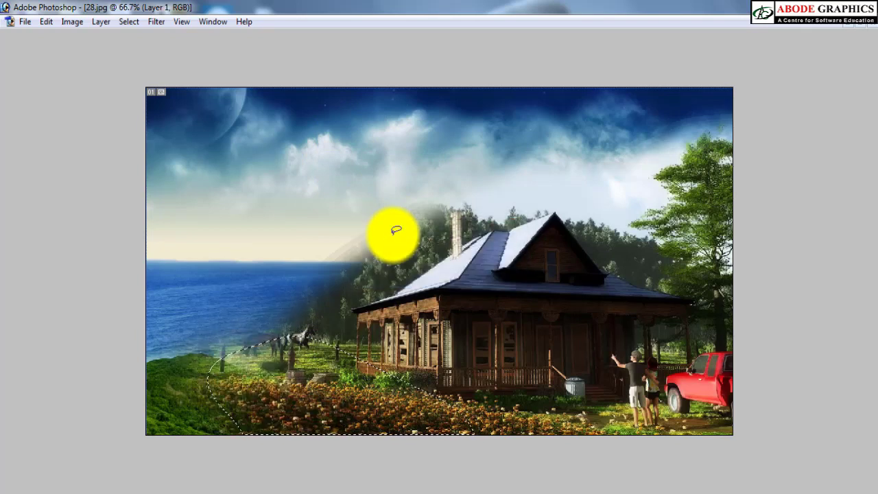
pyautogui.press('Delete')
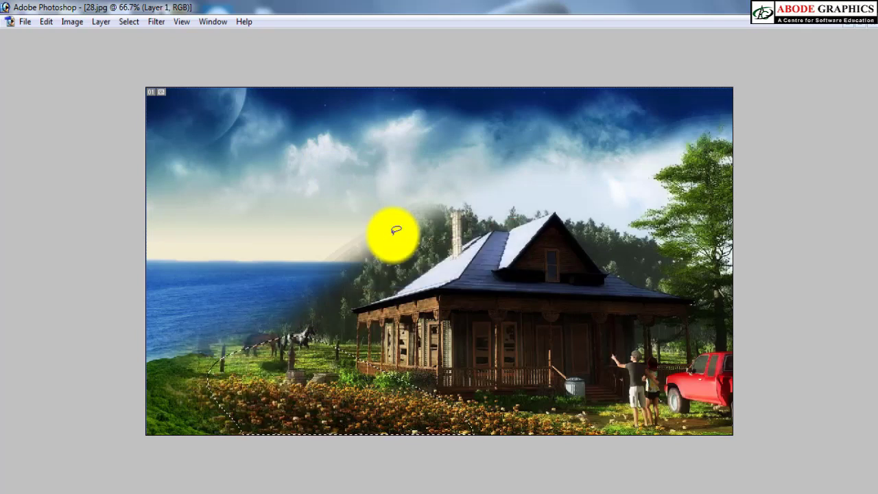
pyautogui.hotkey('ctrl', 'z')
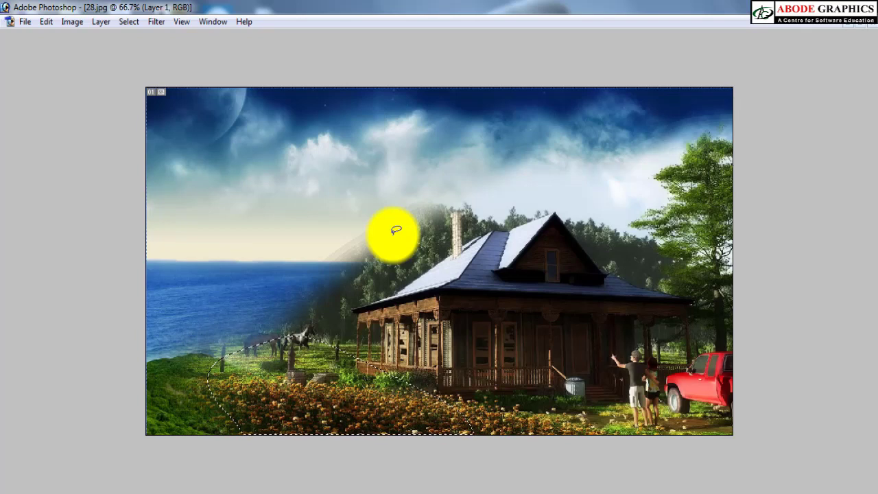
pyautogui.press('Delete')
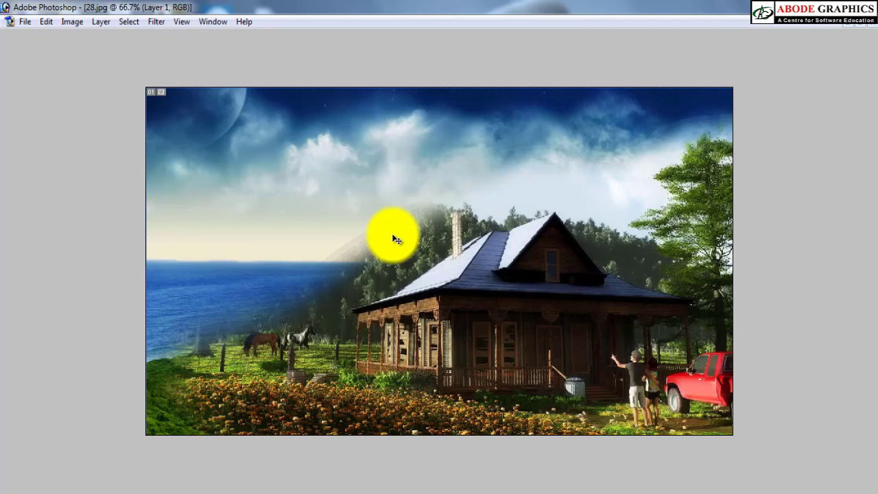
# Step: Examine up close how the grassy hill blends into the flower bed and the horse meadow
pyautogui.rightClick(307, 202)
pyautogui.click(325, 210)
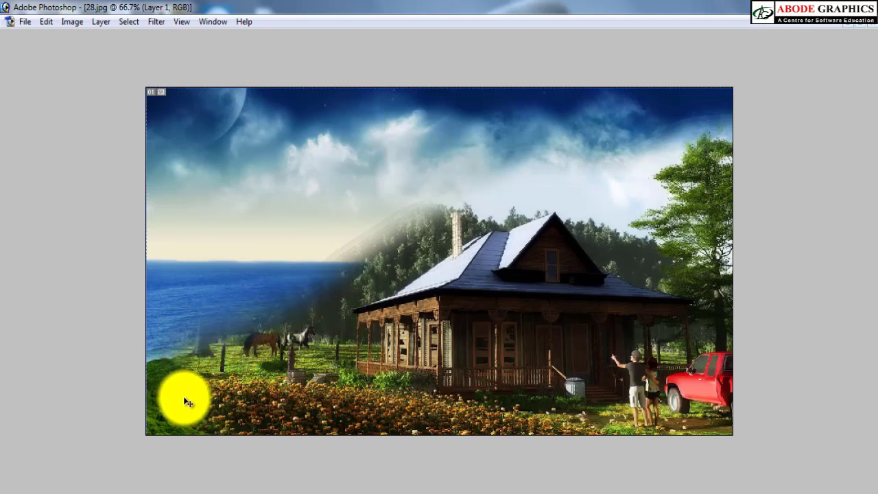
pyautogui.press('z')
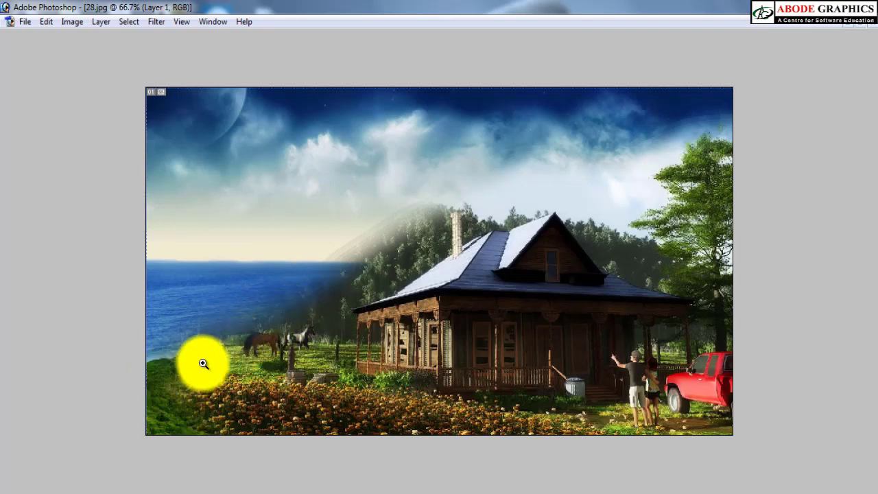
pyautogui.moveTo(204, 361); pyautogui.dragTo(162, 426)
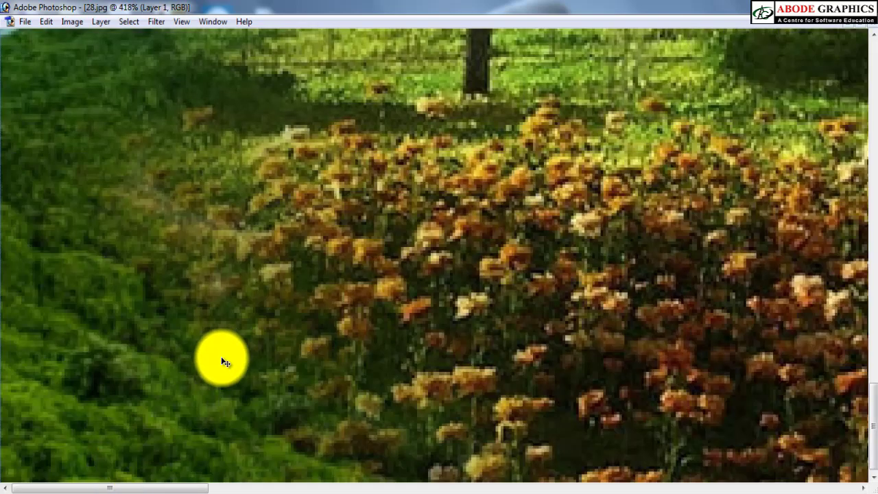
pyautogui.hotkey('ctrl', '0')
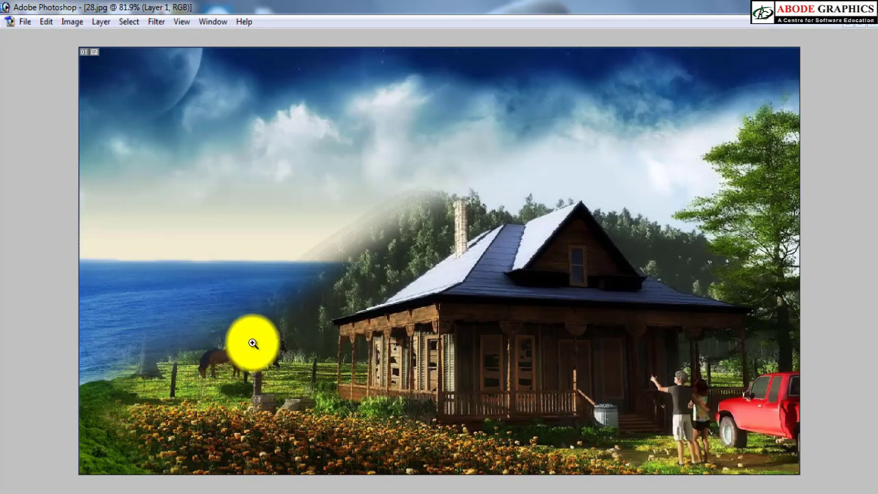
pyautogui.moveTo(63, 469); pyautogui.dragTo(35, 489)
pyautogui.press('v')
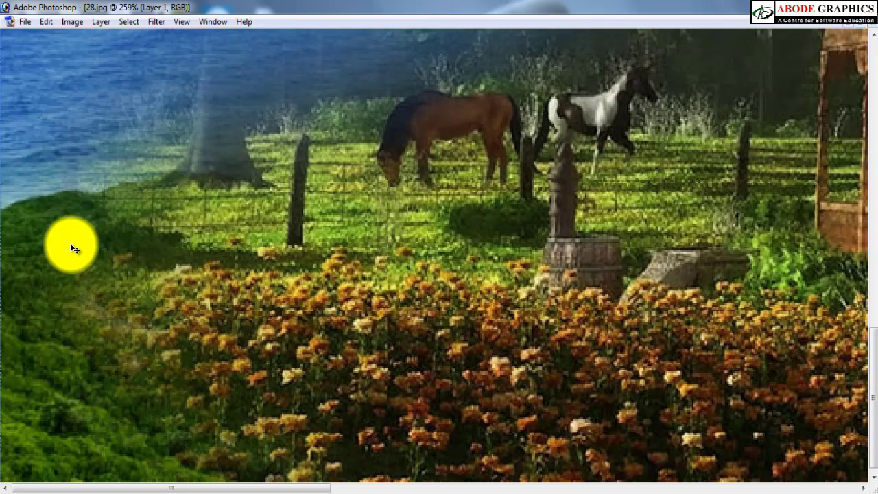
# Step: Try shifting the beach layer down and to the right to expose the house image beneath, and undo the shifts
pyautogui.rightClick(70, 244)
pyautogui.click(91, 254)
pyautogui.moveTo(66, 251); pyautogui.dragTo(322, 302)
pyautogui.hotkey('ctrl', 'z')
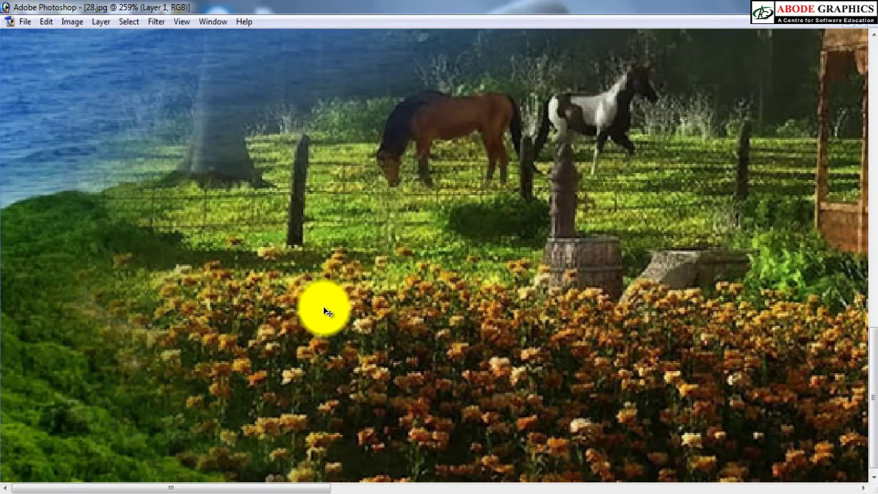
pyautogui.hotkey('ctrl', '0')
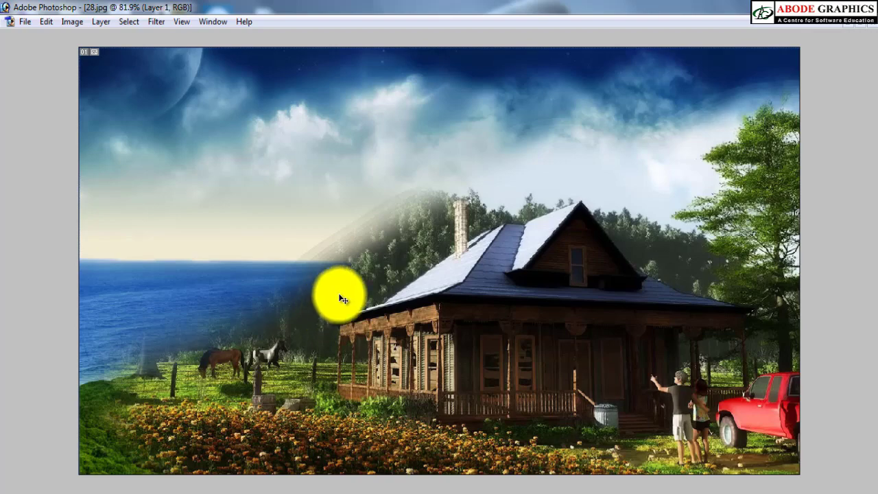
pyautogui.moveTo(322, 159); pyautogui.dragTo(645, 212)
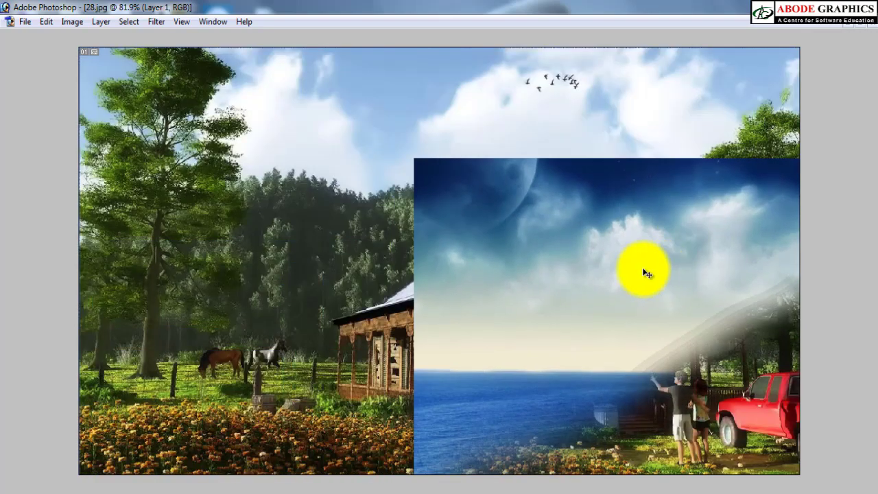
pyautogui.hotkey('ctrl', 'z')
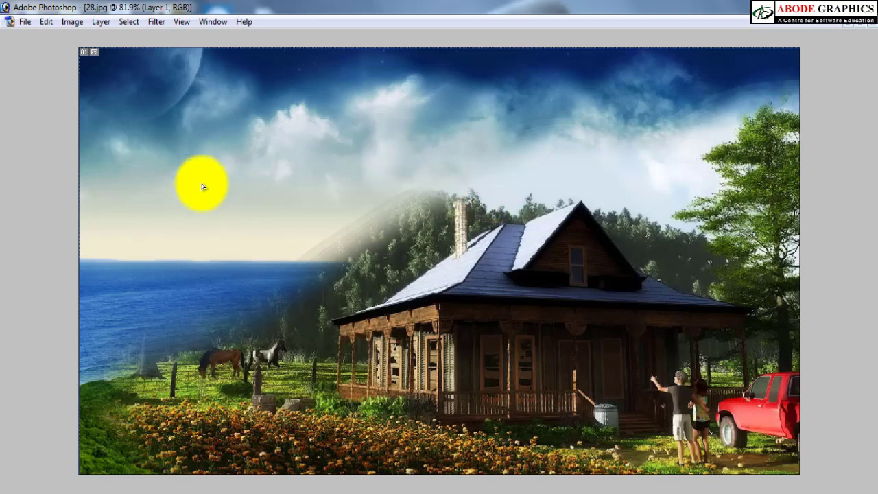
pyautogui.moveTo(200, 182); pyautogui.dragTo(243, 253)
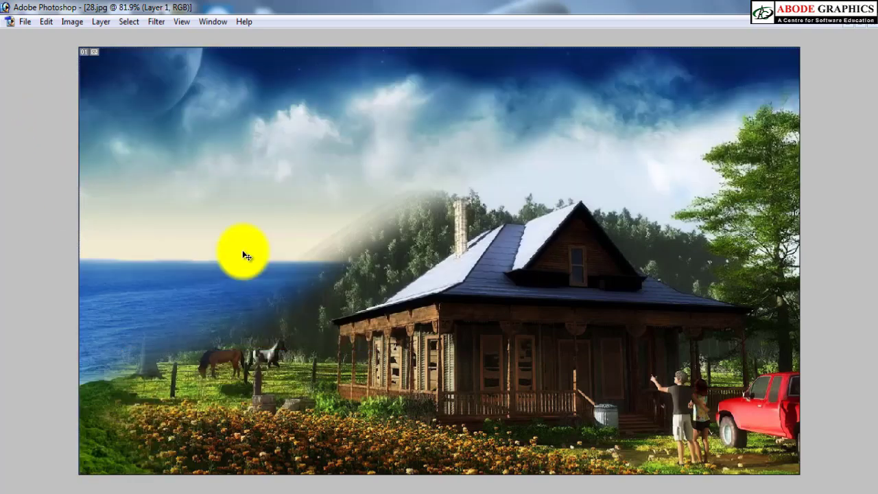
# Step: Restore 28.jpg to a floating window and move it down and to the right to uncover 27.jpg
pyautogui.click(865, 26)
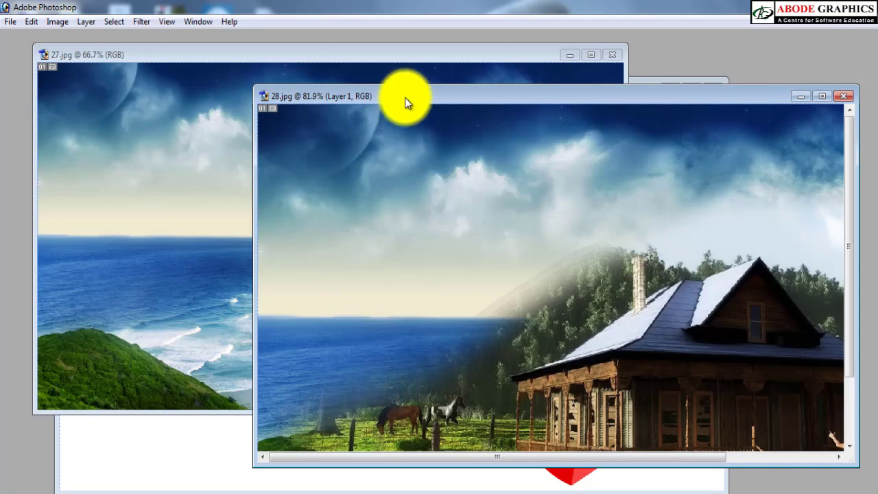
pyautogui.moveTo(405, 98); pyautogui.dragTo(546, 251)
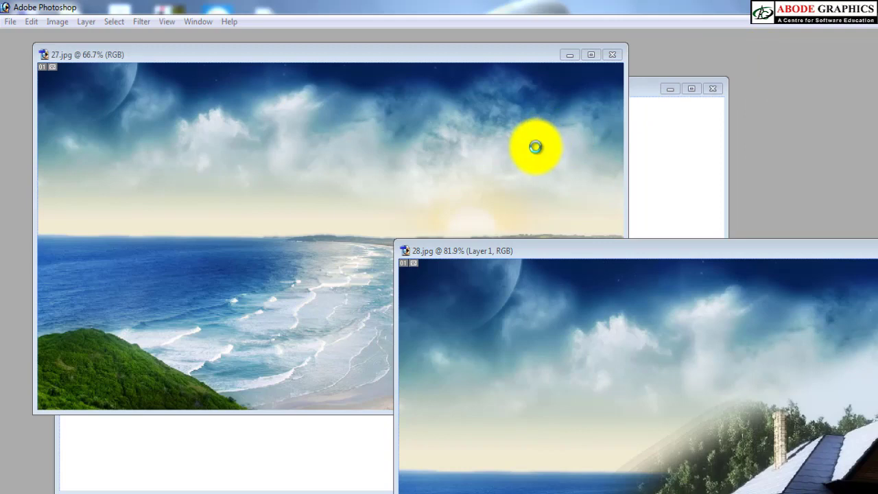
pyautogui.press('Escape')
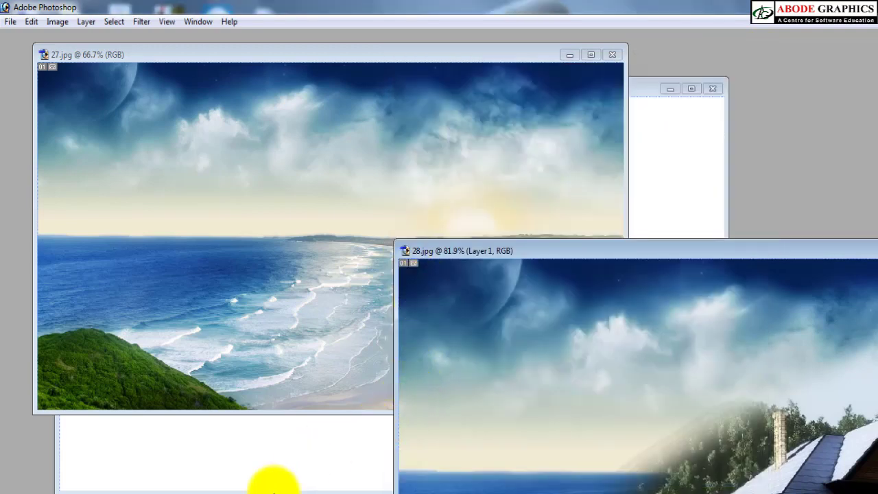
pyautogui.click(131, 493)
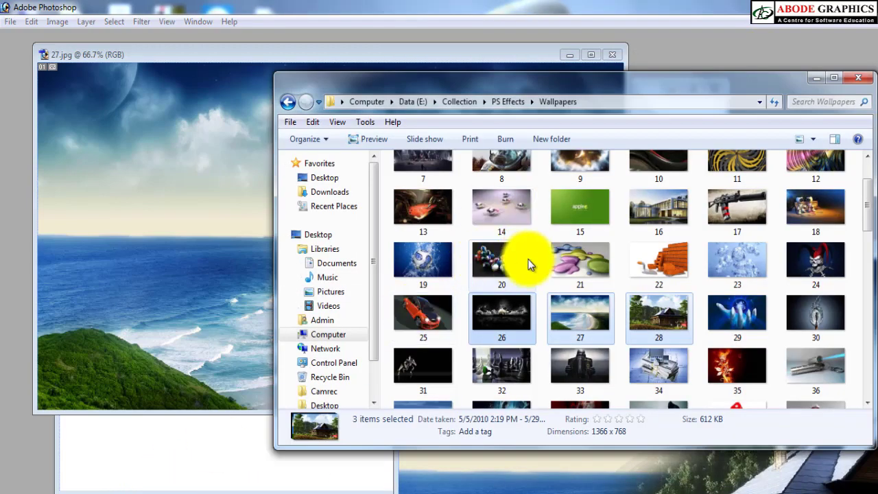
pyautogui.click(508, 312)
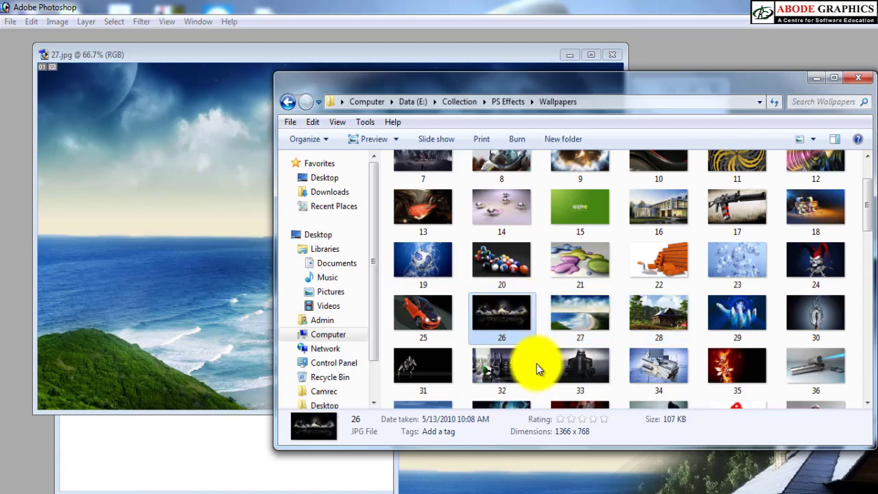
pyautogui.moveTo(502, 313); pyautogui.dragTo(186, 261)
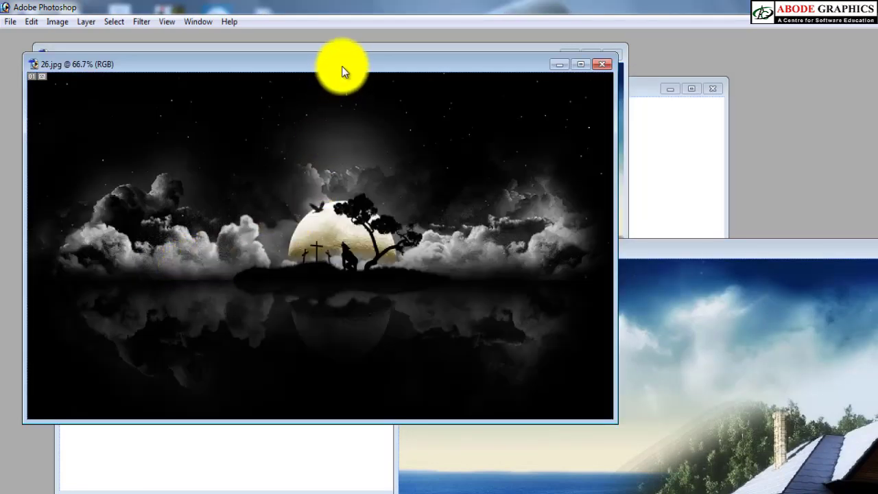
pyautogui.moveTo(342, 66); pyautogui.dragTo(532, 121)
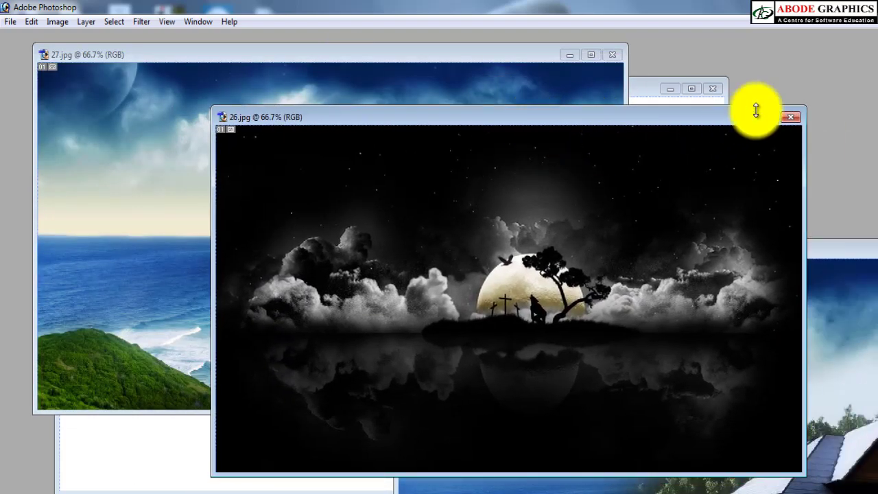
pyautogui.click(794, 121)
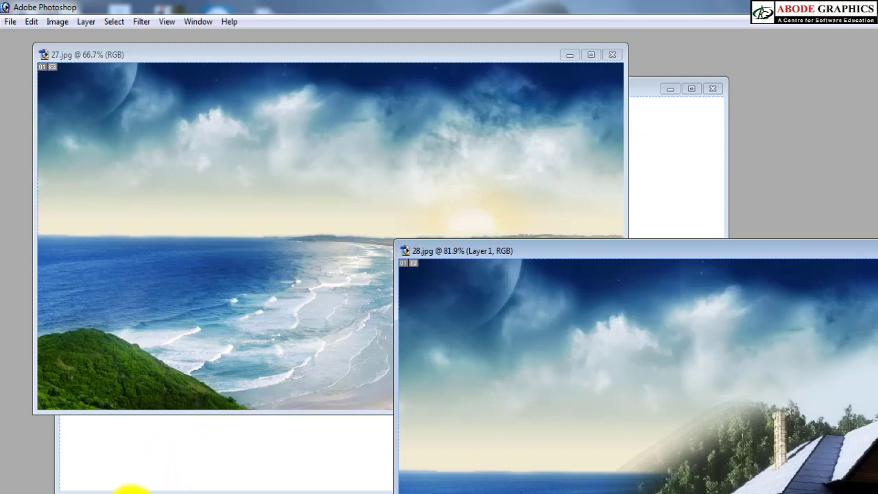
# Step: Open 90.jpg and 94.jpg from the Wallpapers folder in Photoshop and offset the 90.jpg window so both images are accessible
pyautogui.click(131, 490)
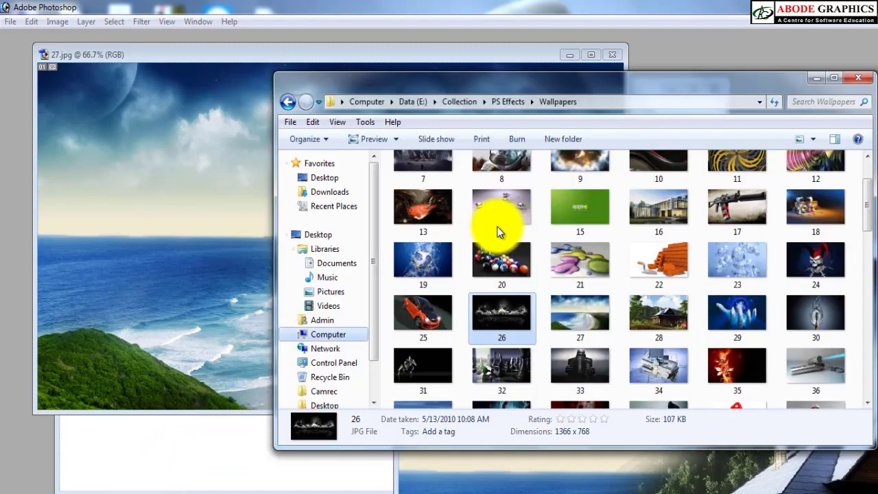
pyautogui.click(572, 213)
pyautogui.scroll(-12, 585, 243)
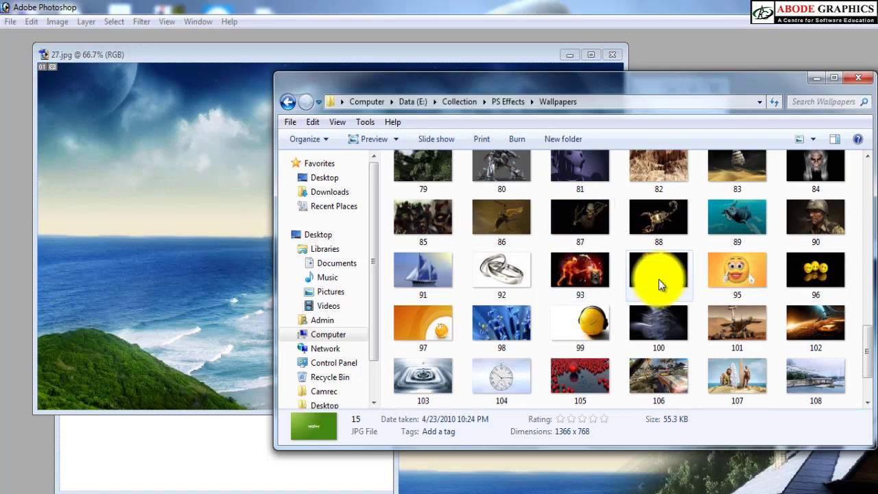
pyautogui.click(659, 264)
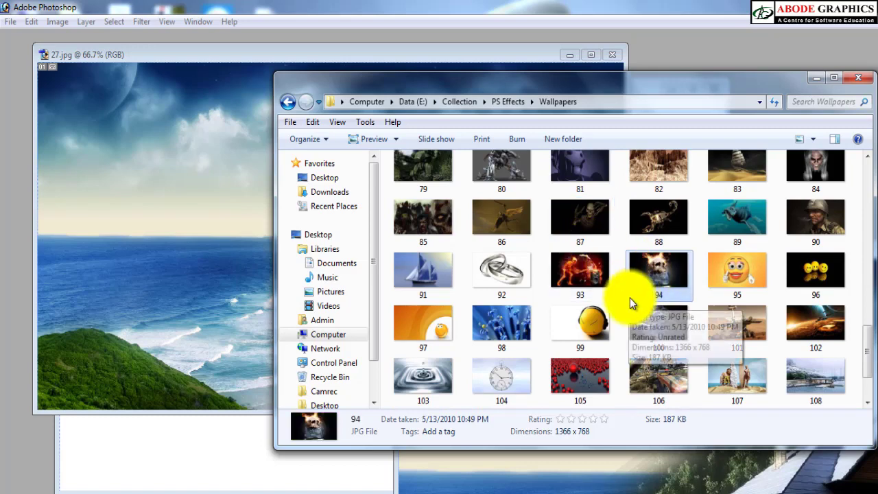
pyautogui.scroll(-2, 630, 298)
pyautogui.scroll(2, 630, 298)
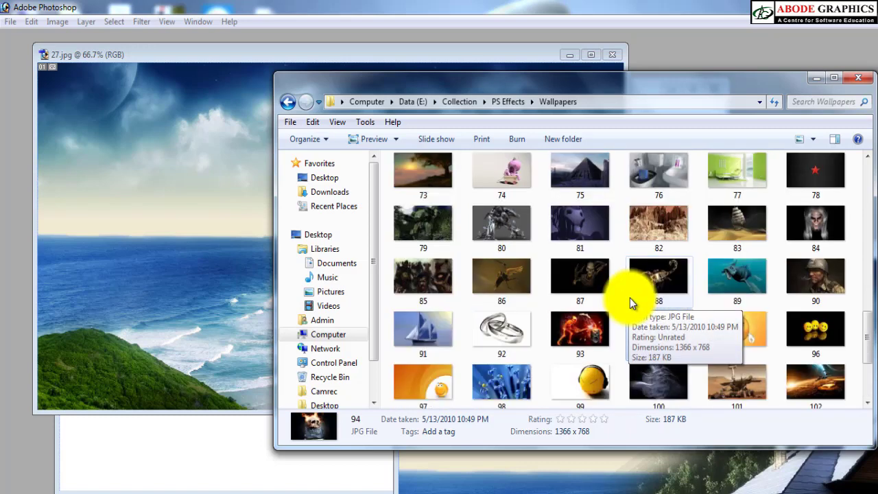
pyautogui.scroll(3, 630, 298)
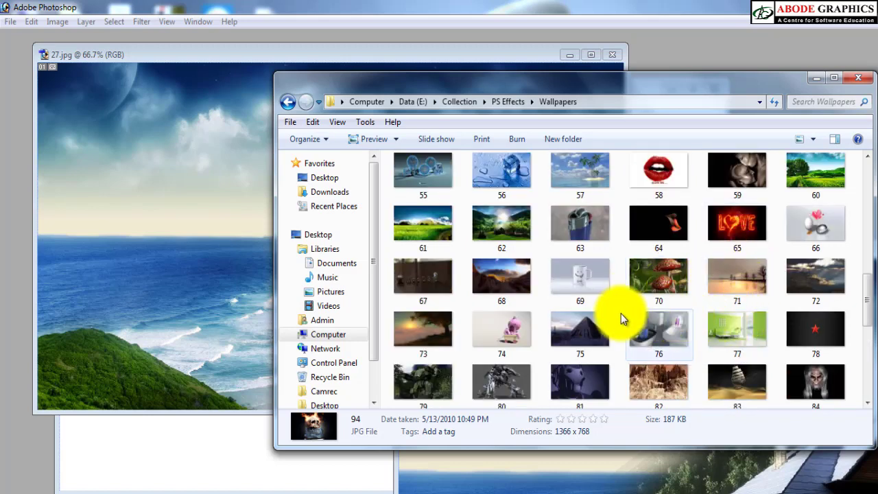
pyautogui.scroll(-2, 617, 319)
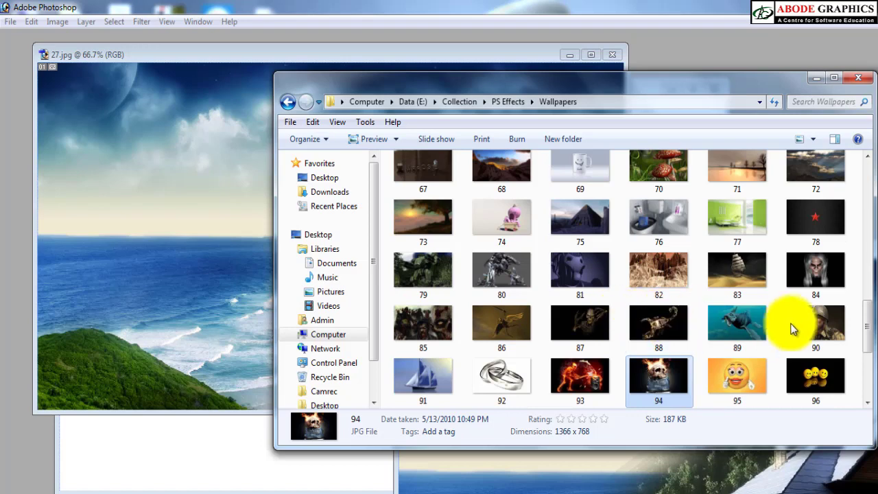
pyautogui.keyDown('ctrl'); pyautogui.click(812, 328); pyautogui.keyUp('ctrl')
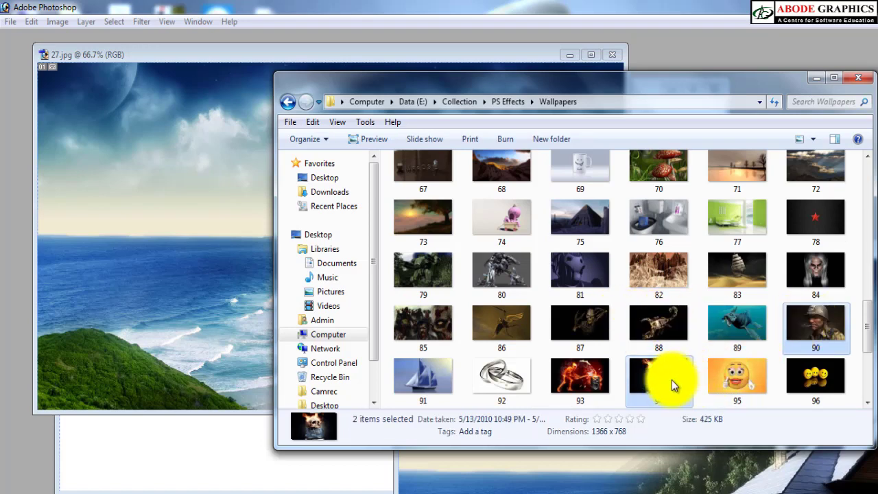
pyautogui.moveTo(655, 381); pyautogui.dragTo(140, 306)
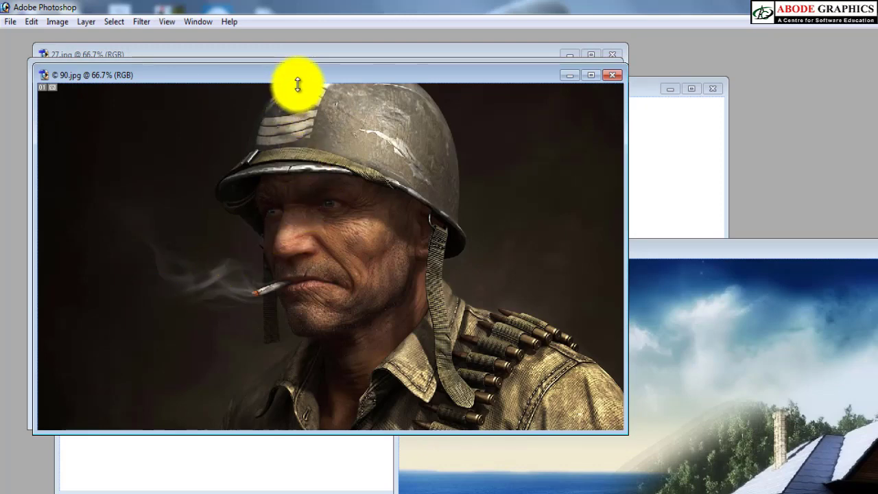
pyautogui.moveTo(287, 77); pyautogui.dragTo(448, 121)
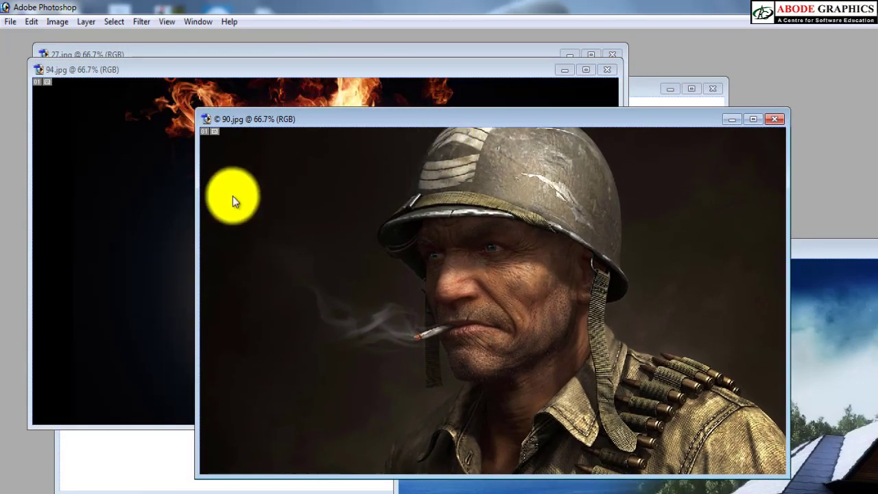
# Step: Lasso around the whole skull in 94.jpg, including its lower jaw, and copy the selection
pyautogui.click(142, 182)
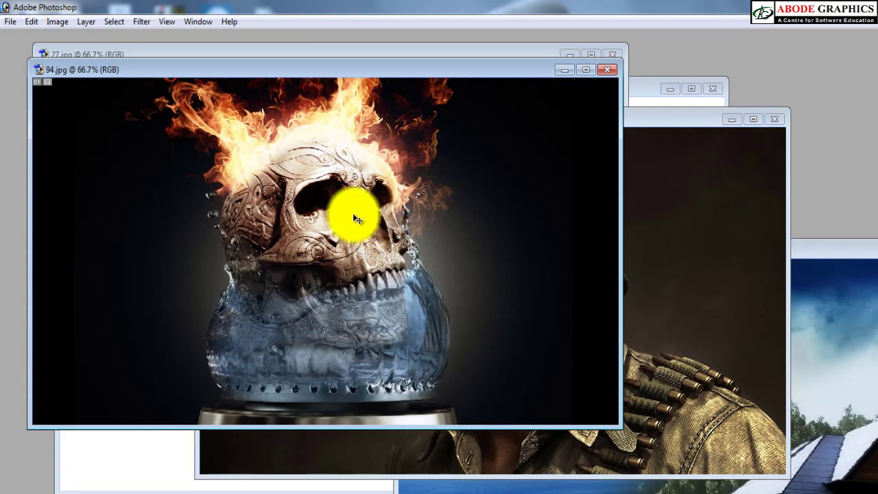
pyautogui.press('l')
pyautogui.moveTo(283, 118)
pyautogui.mouseDown()
pyautogui.moveTo(209, 187)
pyautogui.moveTo(244, 279)
pyautogui.moveTo(297, 309)
pyautogui.moveTo(350, 307)
pyautogui.moveTo(401, 256)
pyautogui.mouseUp()
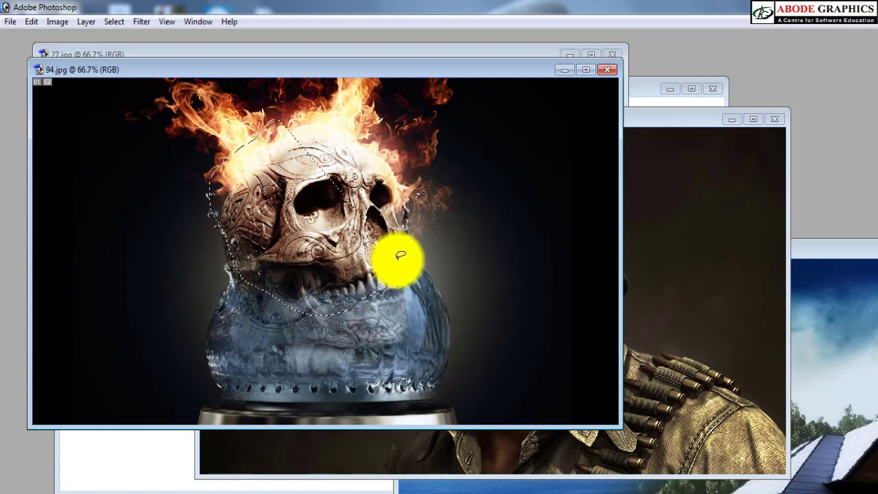
pyautogui.hotkey('ctrl', 'd')
pyautogui.moveTo(279, 119)
pyautogui.mouseDown()
pyautogui.moveTo(210, 240)
pyautogui.moveTo(231, 300)
pyautogui.moveTo(315, 348)
pyautogui.moveTo(391, 327)
pyautogui.moveTo(405, 276)
pyautogui.moveTo(397, 177)
pyautogui.moveTo(336, 137)
pyautogui.mouseUp()
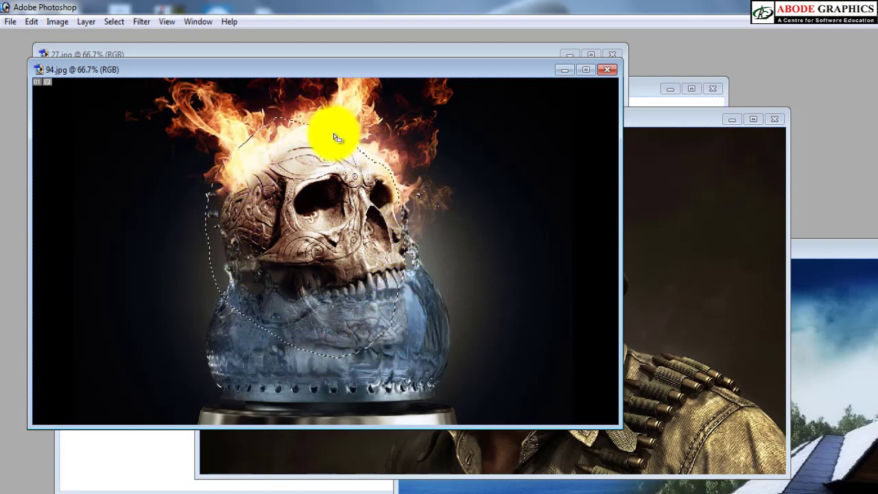
# Step: Paste the skull into 90.jpg as a new layer and flip it horizontally
pyautogui.click(696, 261)
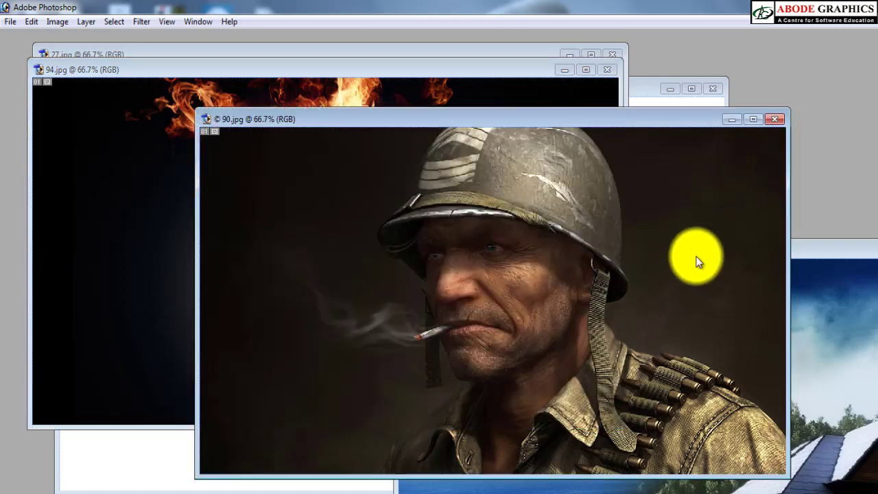
pyautogui.hotkey('ctrl', 'v')
pyautogui.hotkey('ctrl', 't')
pyautogui.rightClick(524, 270)
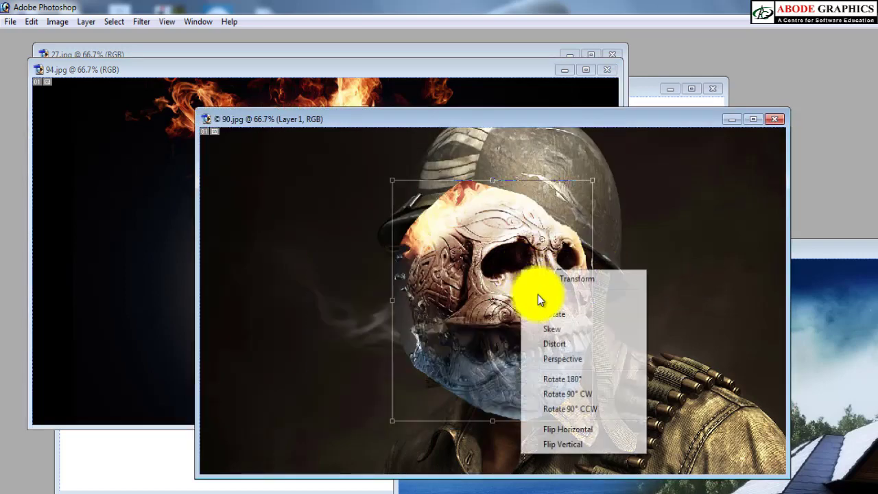
pyautogui.click(562, 431)
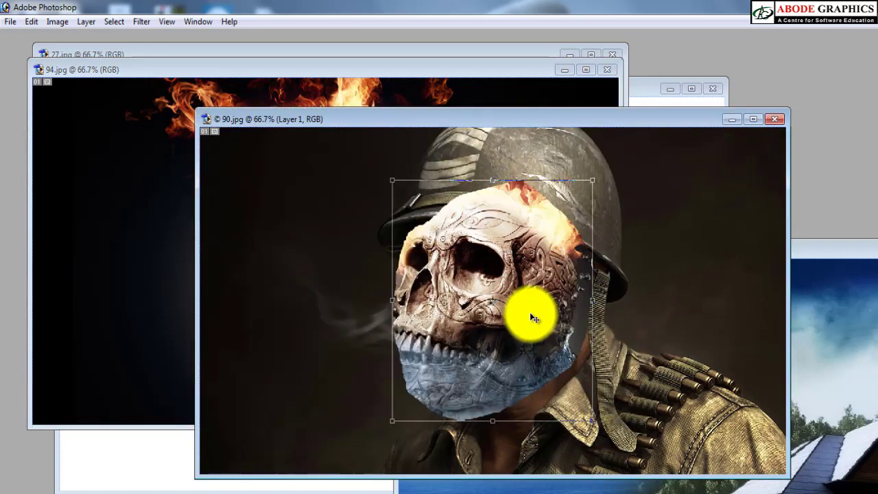
pyautogui.press('Return')
# Step: Move the skull over the soldier's face and rotate it counterclockwise
pyautogui.moveTo(512, 314); pyautogui.dragTo(521, 320)
pyautogui.hotkey('ctrl', 't')
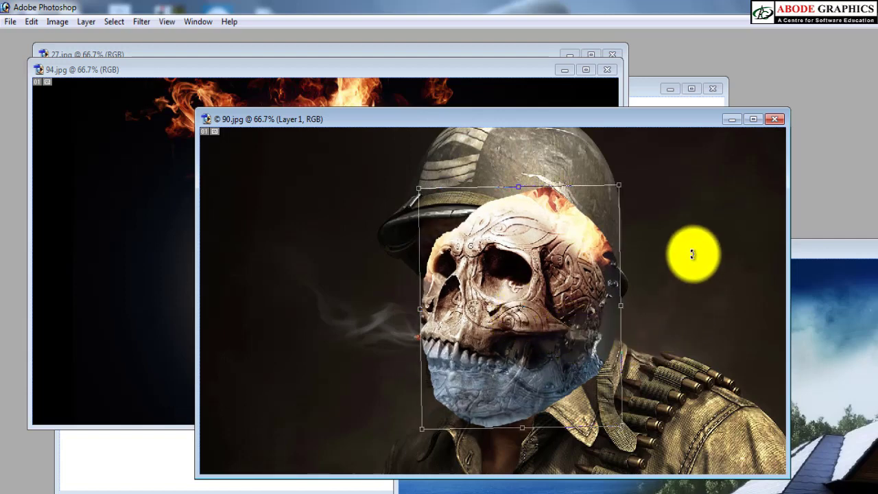
pyautogui.moveTo(693, 252); pyautogui.dragTo(678, 238)
pyautogui.press('Return')
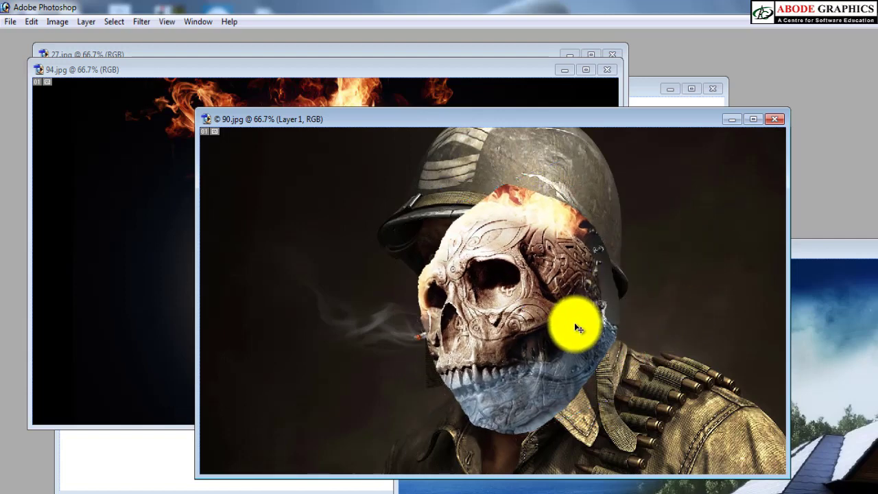
# Step: Set the skull layer's opacity to 50% and nudge it up and slightly right to align with the soldier's face
pyautogui.press('5')
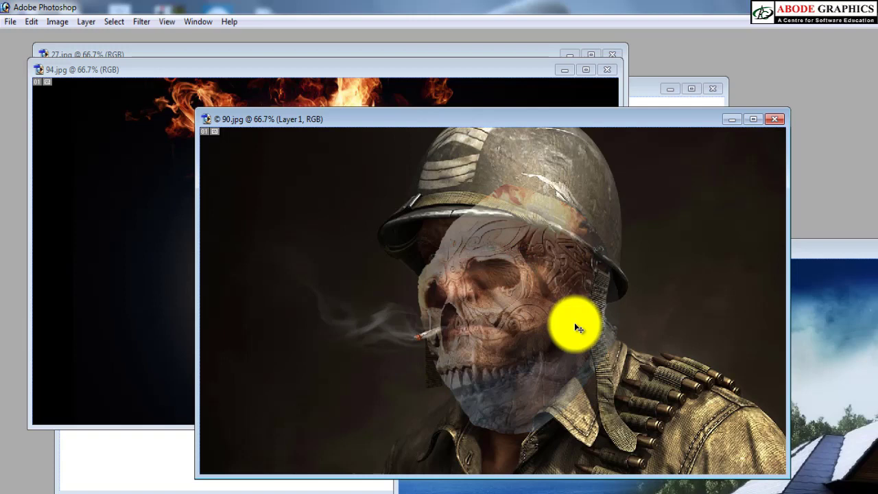
pyautogui.hotkey('shift', 'Right')
pyautogui.hotkey('shift', 'Right')
pyautogui.hotkey('shift', 'Right')
pyautogui.hotkey('shift', 'Right')
pyautogui.hotkey('shift', 'Up')
pyautogui.hotkey('shift', 'Up')
pyautogui.hotkey('shift', 'Up')
pyautogui.hotkey('shift', 'Up')
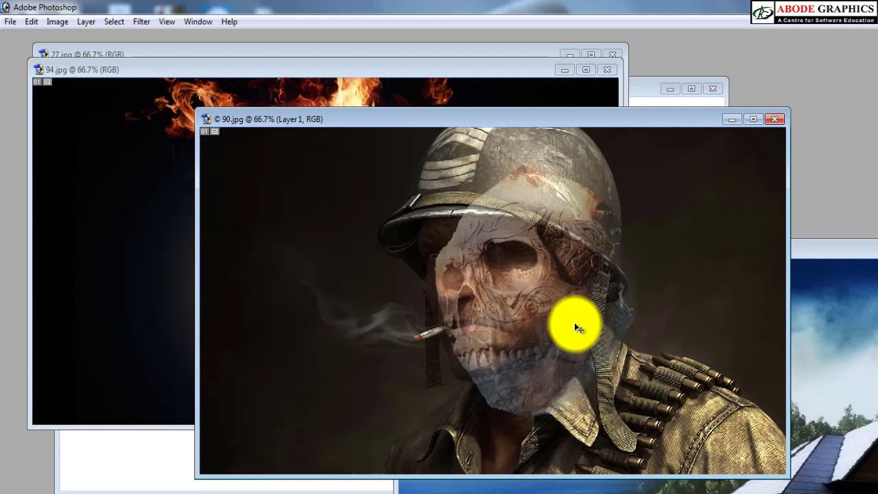
pyautogui.hotkey('shift', 'Left')
pyautogui.hotkey('shift', 'Left')
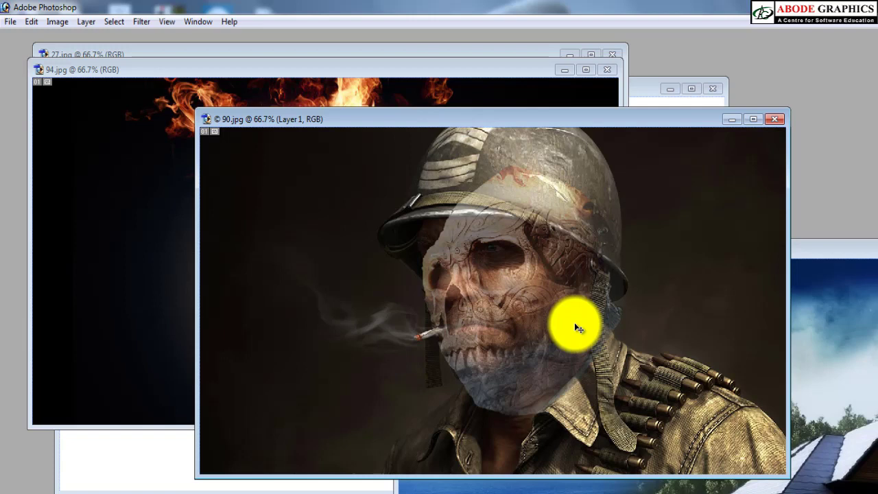
# Step: Scale down, rotate clockwise and reposition the skull to fit the soldier's face, and restore the layer's opacity to 100%
pyautogui.hotkey('ctrl', 't')
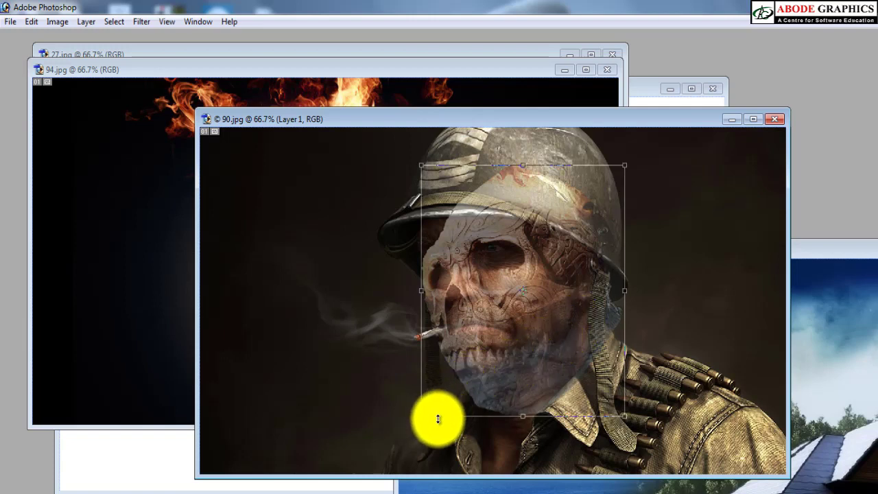
pyautogui.moveTo(423, 416); pyautogui.dragTo(446, 396)
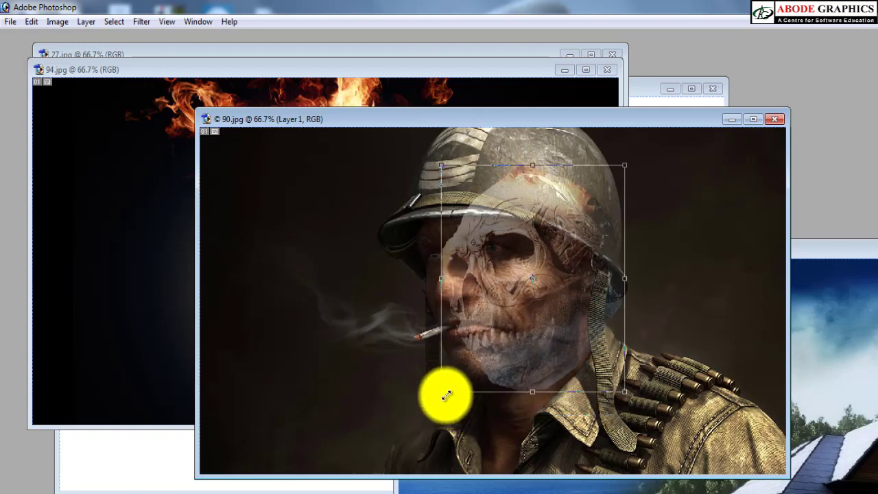
pyautogui.moveTo(677, 260); pyautogui.dragTo(682, 278)
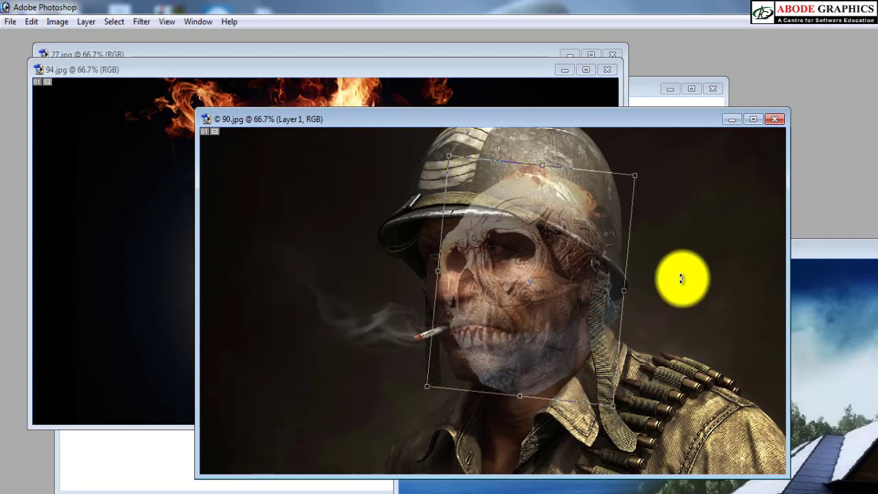
pyautogui.moveTo(527, 292); pyautogui.dragTo(514, 295)
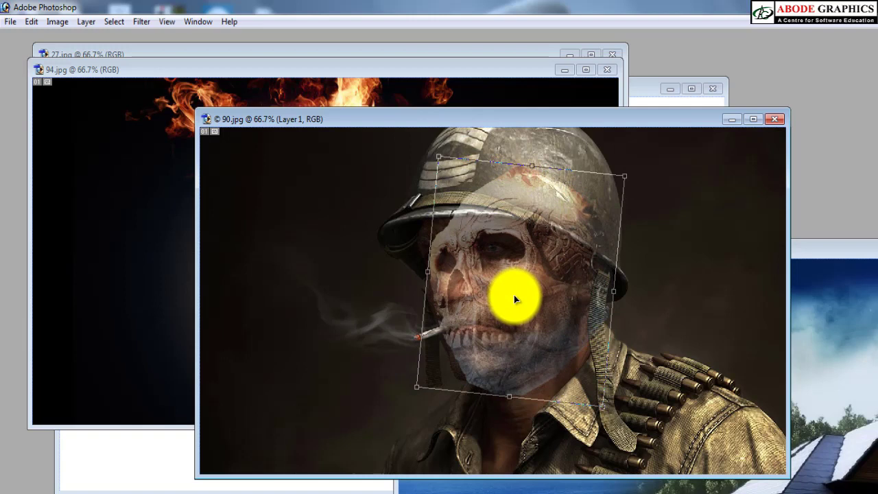
pyautogui.press('Return')
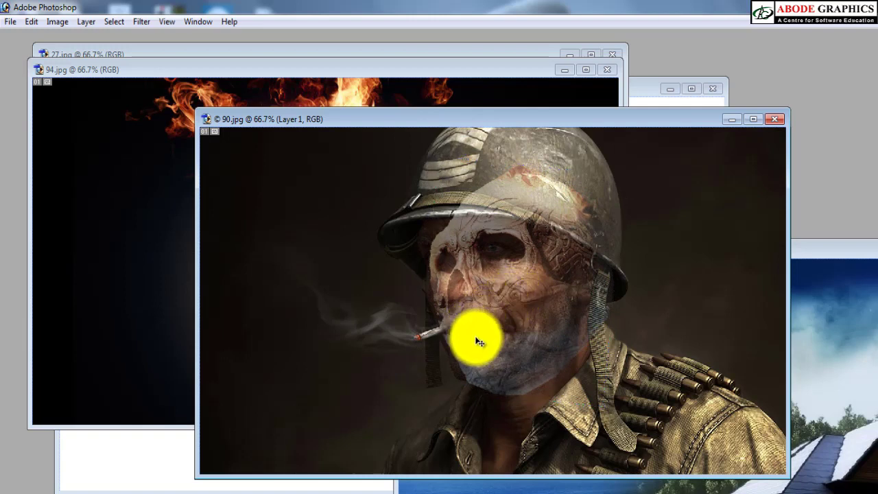
pyautogui.press('e')
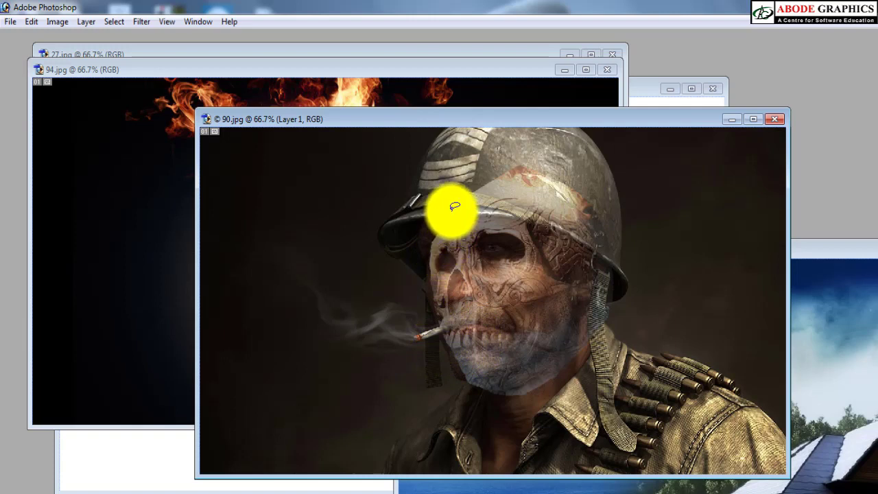
pyautogui.press('0')
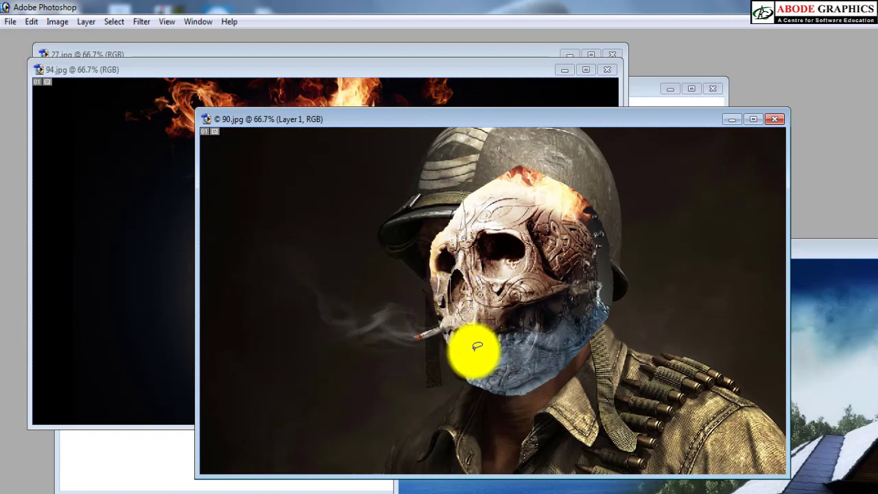
# Step: Lasso the area around the skull's left edge and jaw and feather the selection by 30 pixels
pyautogui.moveTo(500, 360)
pyautogui.mouseDown()
pyautogui.moveTo(616, 309)
pyautogui.moveTo(640, 346)
pyautogui.moveTo(576, 439)
pyautogui.moveTo(469, 450)
pyautogui.moveTo(401, 376)
pyautogui.mouseUp()
pyautogui.moveTo(411, 199); pyautogui.dragTo(447, 254)
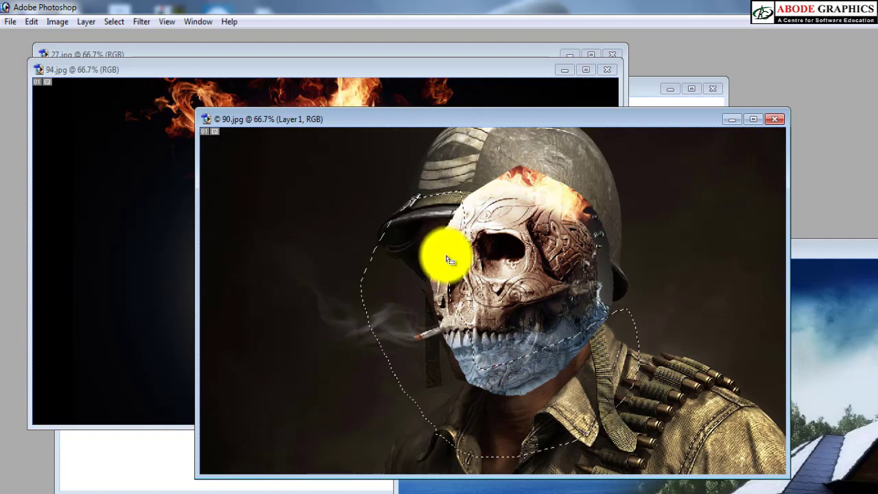
pyautogui.rightClick(447, 255)
pyautogui.click(478, 54)
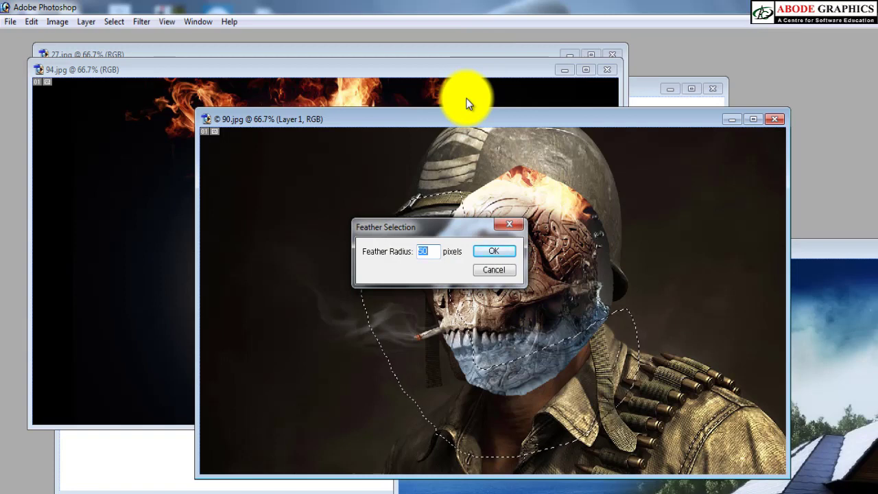
pyautogui.press('Return')
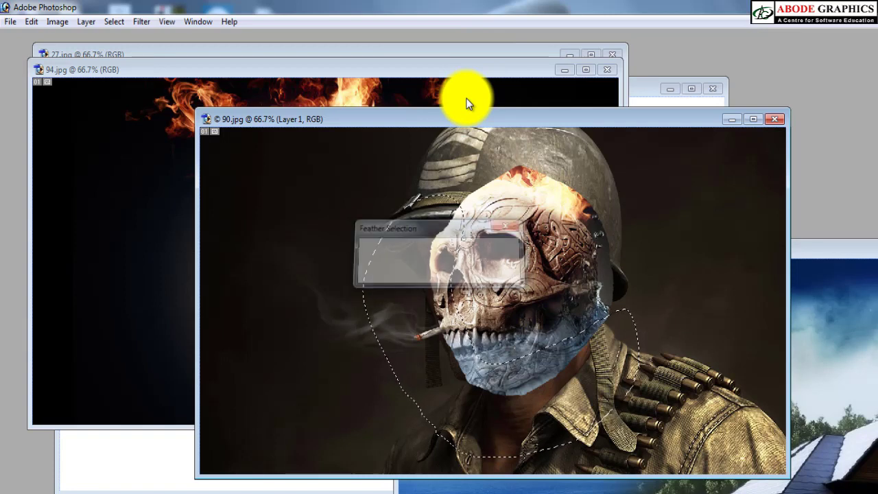
# Step: Delete the feathered area from the skull layer to reveal the soldier's nose and chin, and clear the selection
pyautogui.press('Delete')
pyautogui.press('Delete')
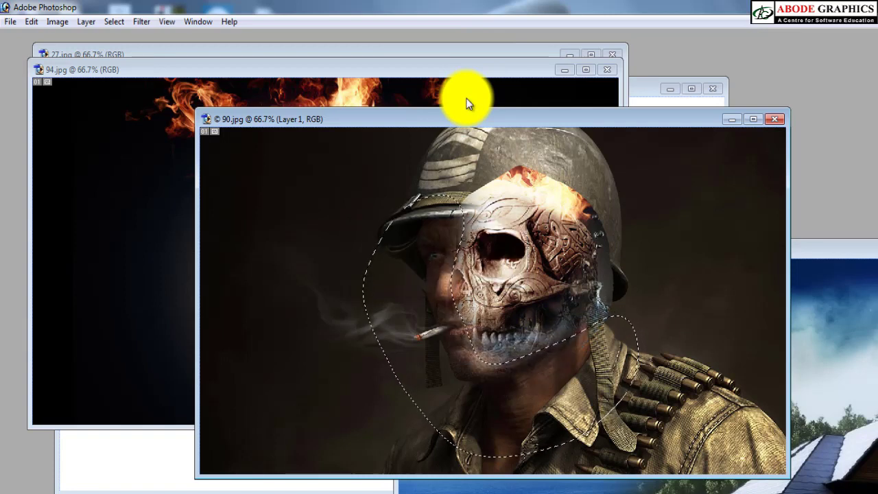
pyautogui.press('Delete')
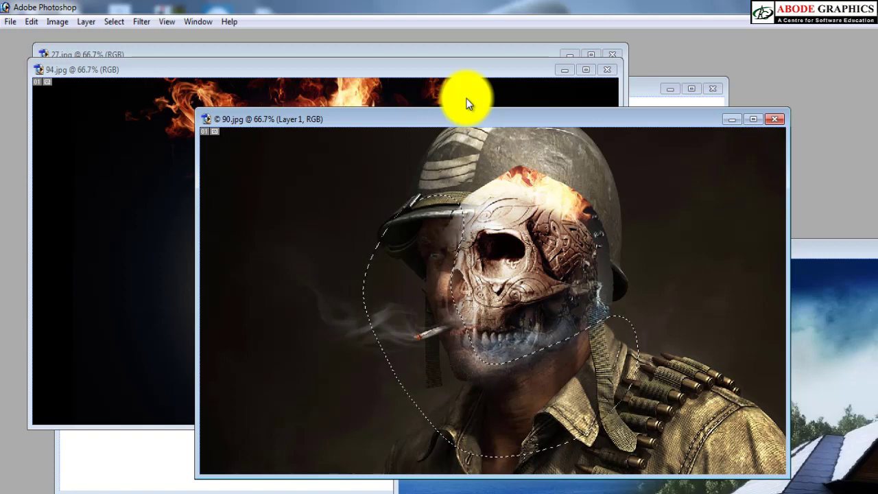
pyautogui.press('Left')
pyautogui.press('Left')
pyautogui.press('Left')
pyautogui.press('Left')
pyautogui.press('Left')
pyautogui.press('Left')
pyautogui.press('Left')
pyautogui.press('Left')
pyautogui.press('Left')
pyautogui.press('Left')
pyautogui.press('Left')
pyautogui.press('Left')
pyautogui.press('Left')
pyautogui.press('Left')
pyautogui.press('Left')
pyautogui.press('Left')
pyautogui.press('Left')
pyautogui.press('Left')
pyautogui.press('Left')
pyautogui.press('Left')
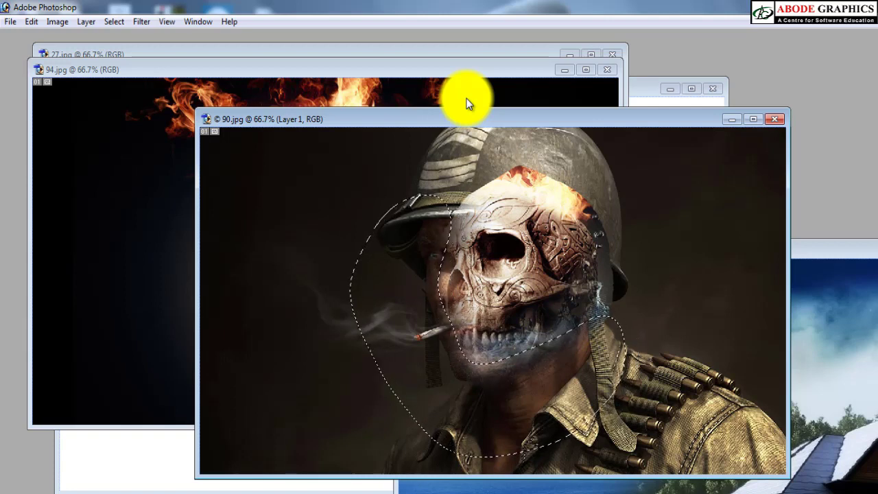
pyautogui.hotkey('ctrl', 'd')
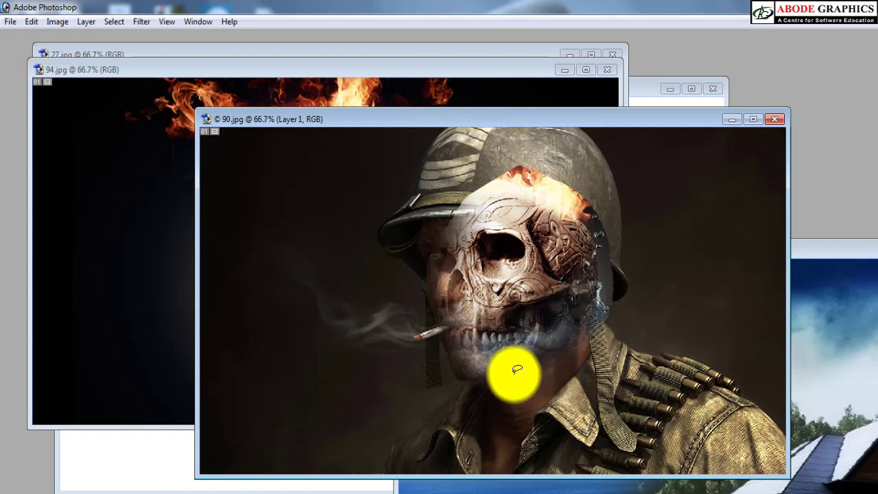
# Step: Lasso the skull's top and right edges, feather the selection by 40 pixels, delete that area and deselect
pyautogui.moveTo(474, 368)
pyautogui.mouseDown()
pyautogui.moveTo(511, 331)
pyautogui.moveTo(583, 296)
pyautogui.moveTo(596, 268)
pyautogui.moveTo(586, 233)
pyautogui.moveTo(551, 205)
pyautogui.moveTo(525, 205)
pyautogui.moveTo(465, 213)
pyautogui.moveTo(443, 240)
pyautogui.moveTo(406, 202)
pyautogui.moveTo(539, 137)
pyautogui.moveTo(672, 197)
pyautogui.moveTo(648, 353)
pyautogui.mouseUp()
pyautogui.rightClick(605, 291)
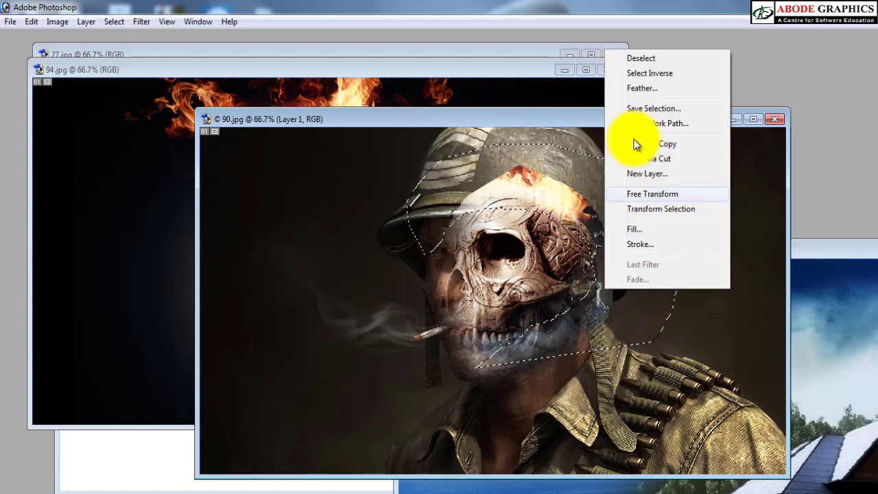
pyautogui.click(651, 93)
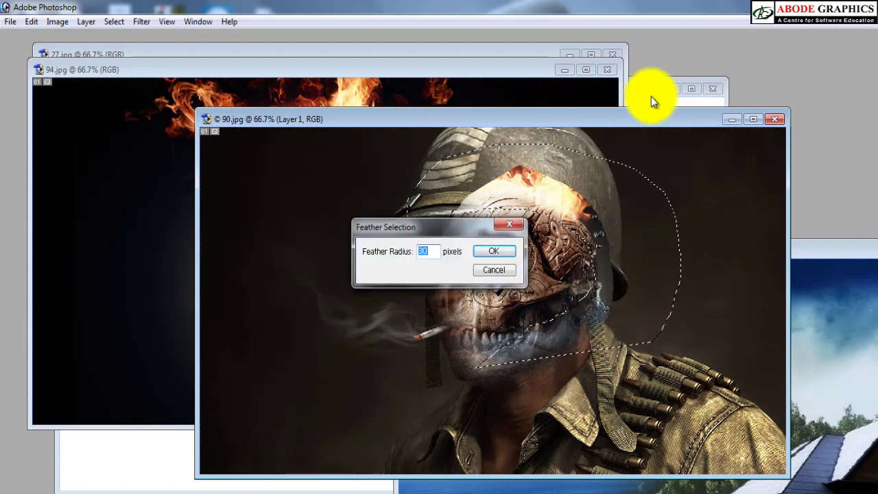
pyautogui.write('40')
pyautogui.press('Return')
pyautogui.press('Delete')
pyautogui.press('Delete')
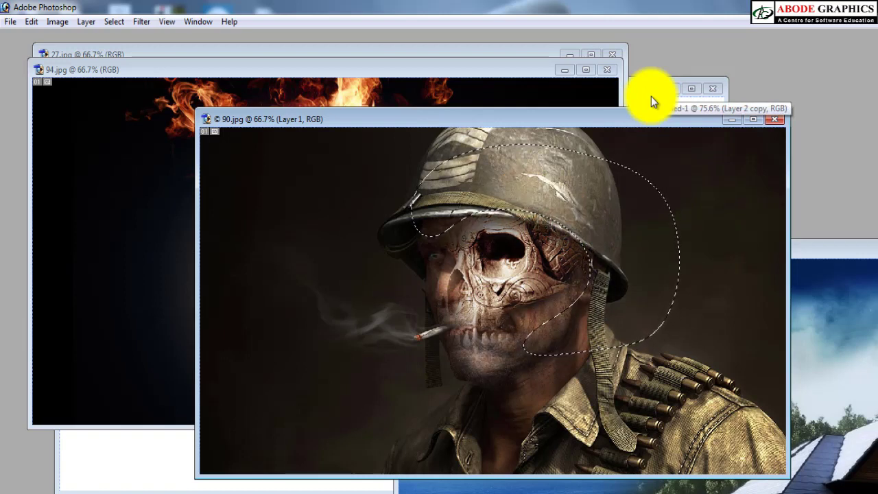
pyautogui.hotkey('ctrl', 'd')
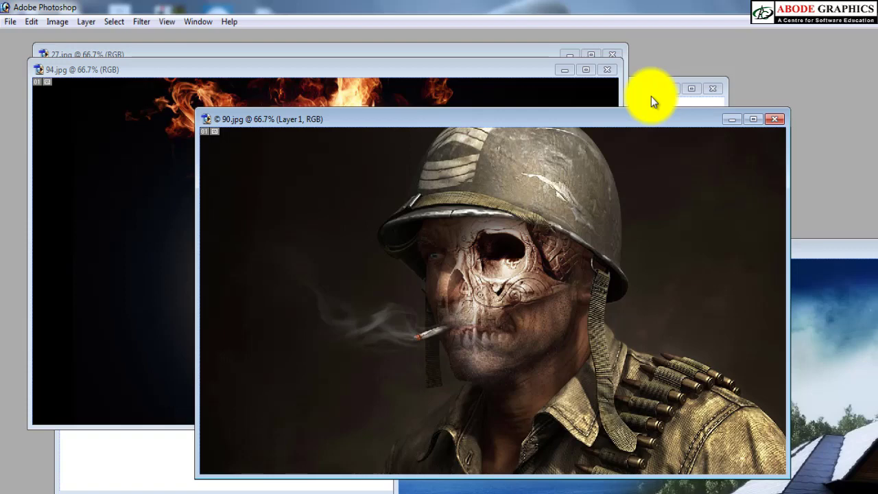
# Step: Shift the skull layer's hue to -17 and set the layer's opacity to 80%
pyautogui.hotkey('ctrl', 'u')
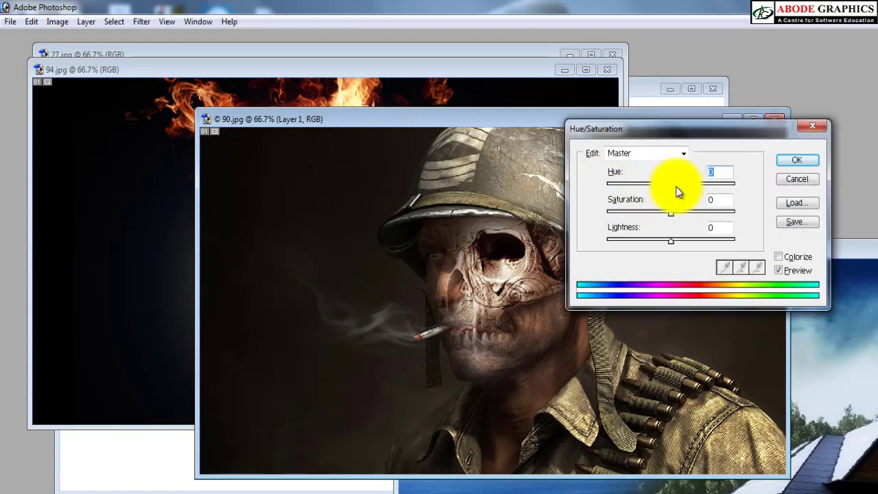
pyautogui.moveTo(676, 186); pyautogui.dragTo(661, 185)
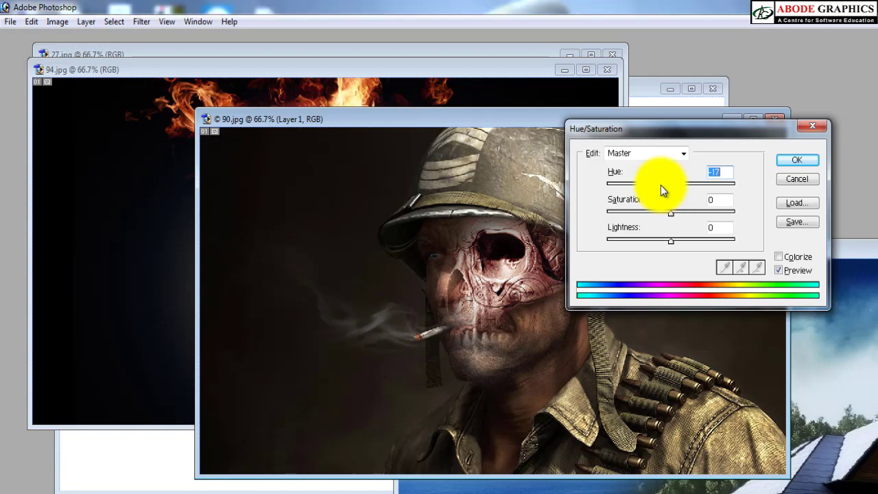
pyautogui.press('Return')
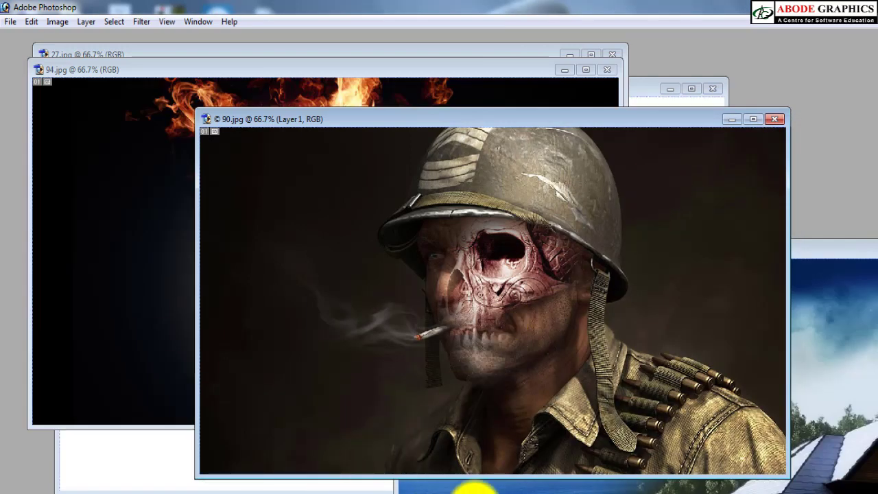
pyautogui.click(800, 160)
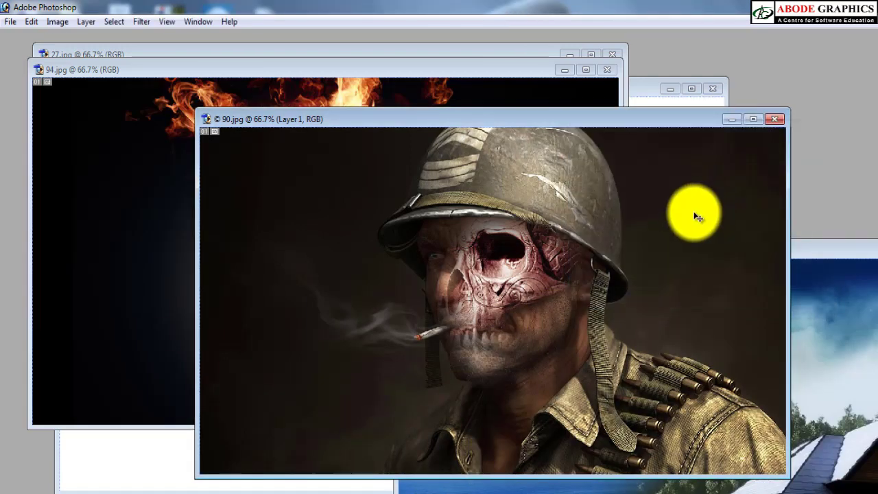
pyautogui.press('5')
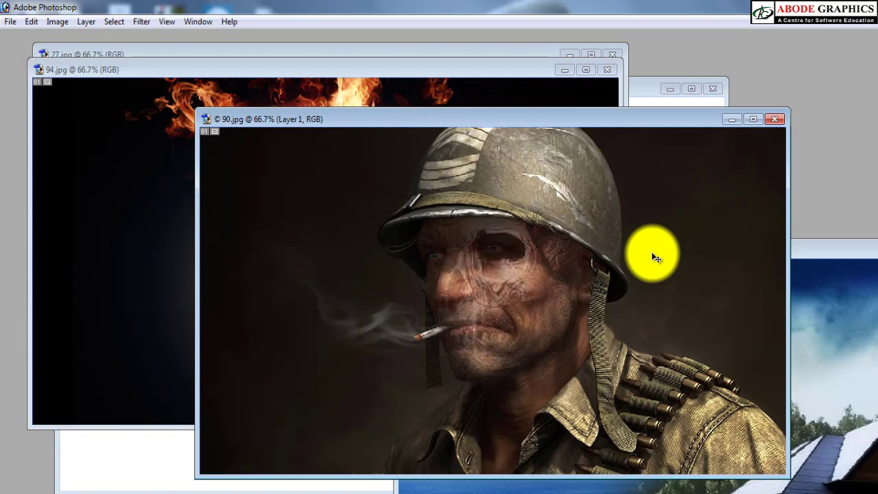
pyautogui.press('8')
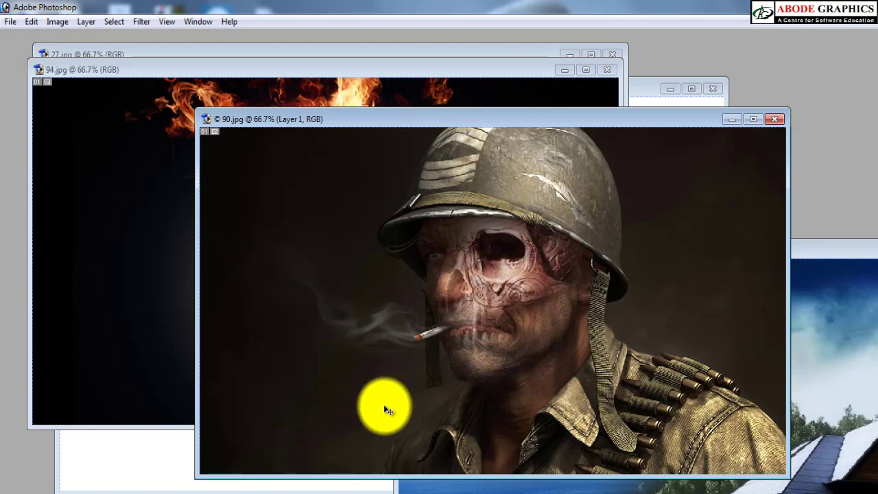
# Step: Add the text "Don't Ruin" over the dark lower-left area of the soldier image
pyautogui.press('t')
pyautogui.click(302, 414)
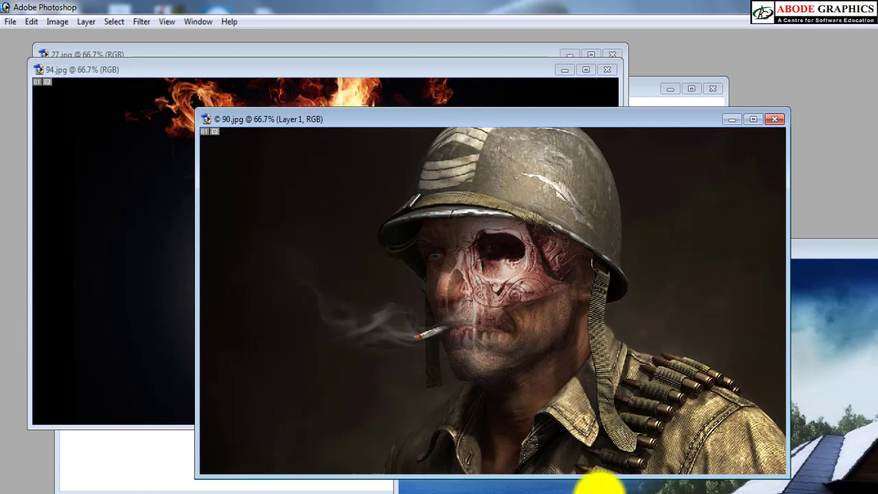
pyautogui.moveTo(598, 482)
pyautogui.write('Dont')
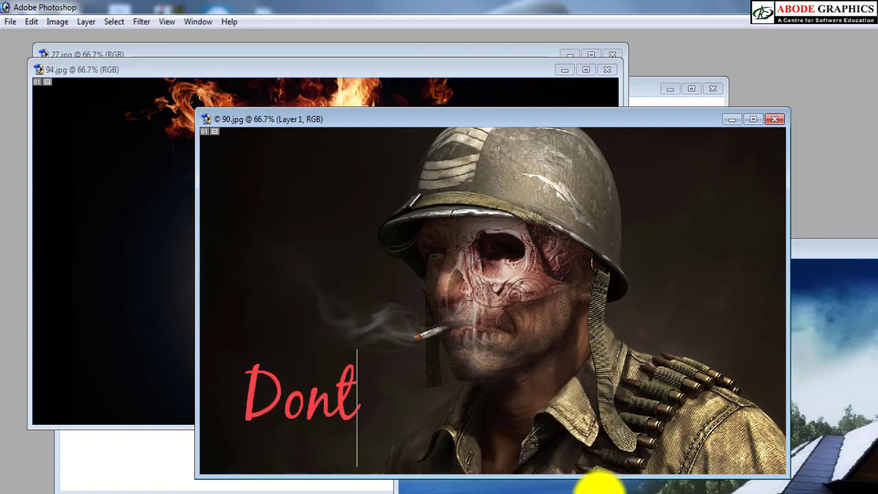
pyautogui.press('BackSpace')
pyautogui.write("'t R")
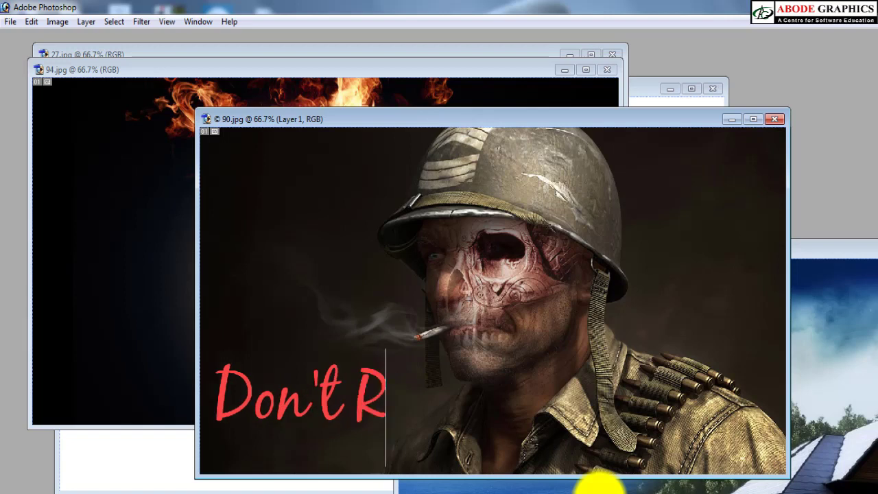
pyautogui.write('uine')
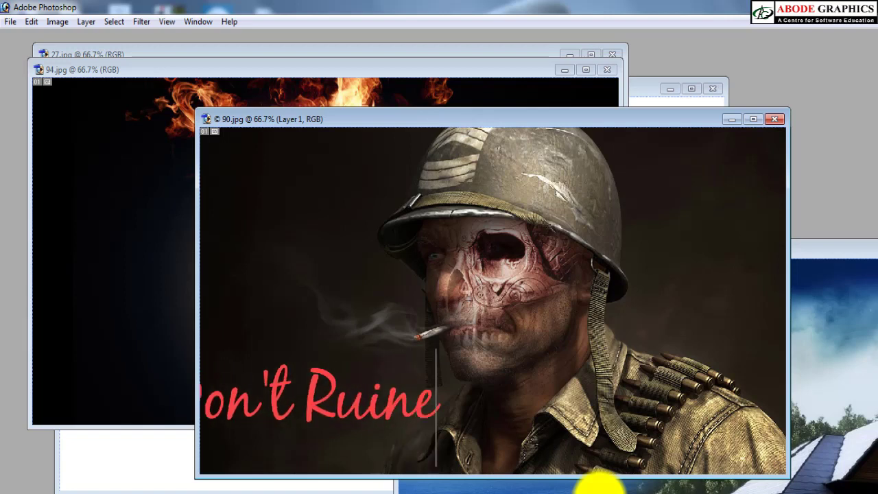
pyautogui.press('BackSpace')
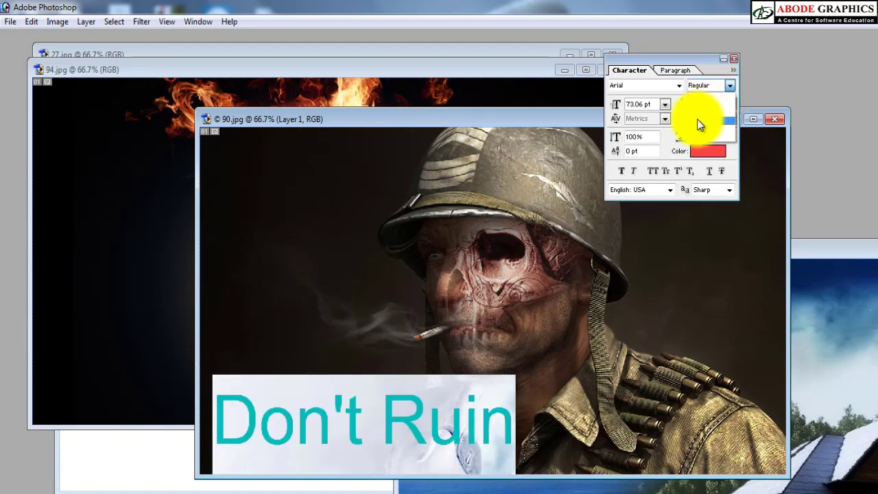
# Step: Format the "Don't Ruin" text as Arial Bold in white along the image's lower edge
pyautogui.click(694, 121)
pyautogui.click(437, 412)
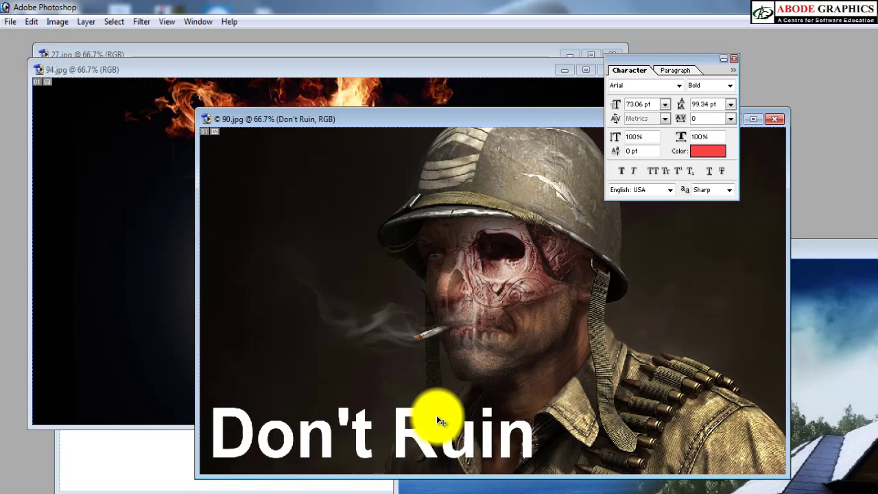
pyautogui.click(734, 60)
# Step: Move the 90.jpg document window aside, bring the Untitled-1 document to the front and shift it upward
pyautogui.moveTo(537, 120); pyautogui.dragTo(532, 127)
pyautogui.moveTo(520, 271); pyautogui.dragTo(386, 133)
pyautogui.click(670, 120)
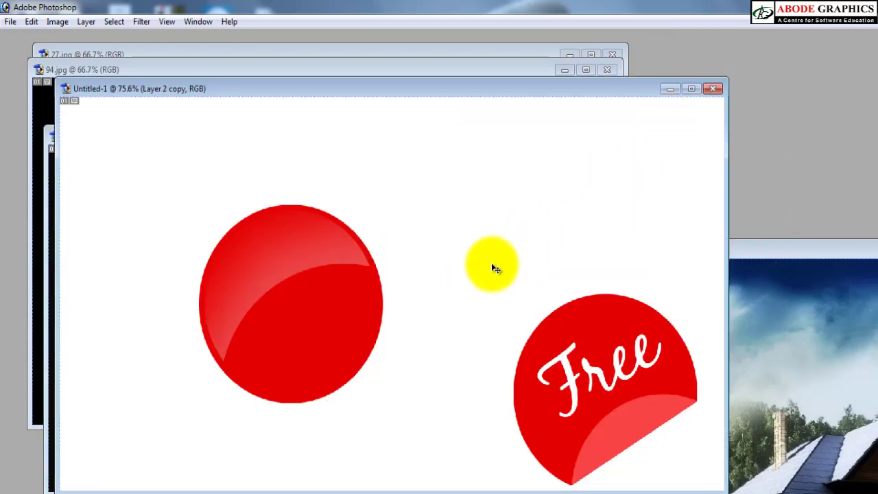
pyautogui.moveTo(406, 90); pyautogui.dragTo(419, 43)
# Step: Open the water glass image 41NSHr5XNDL._SX425_ and the wooden wall image bc27609dca848b8853968d5cf11e6692 from the Desktop's online folder
pyautogui.moveTo(157, 484)
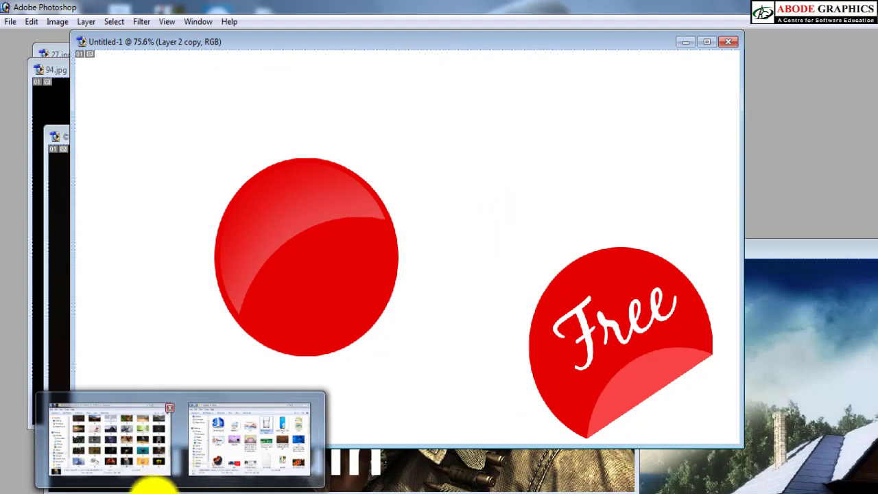
pyautogui.click(250, 438)
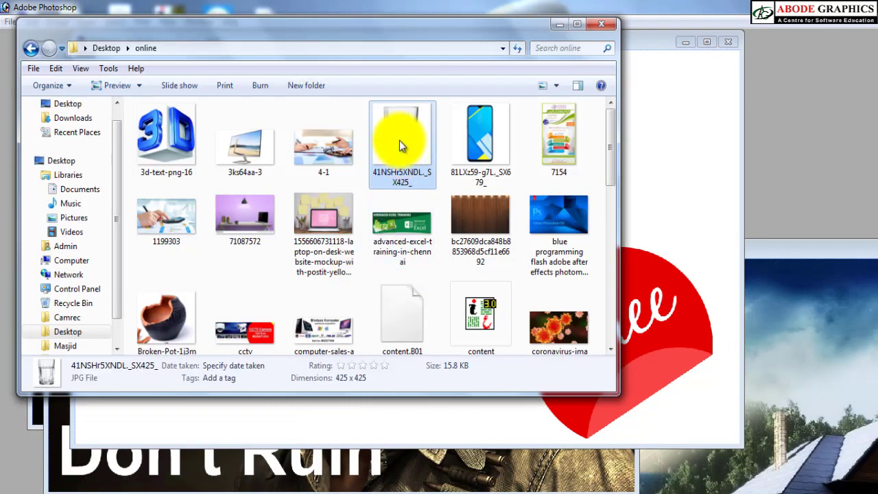
pyautogui.click(779, 162)
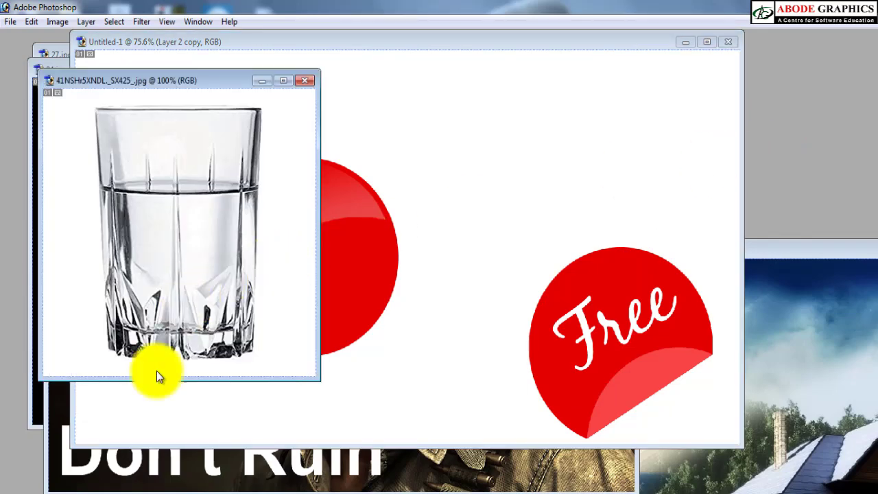
pyautogui.click(263, 474)
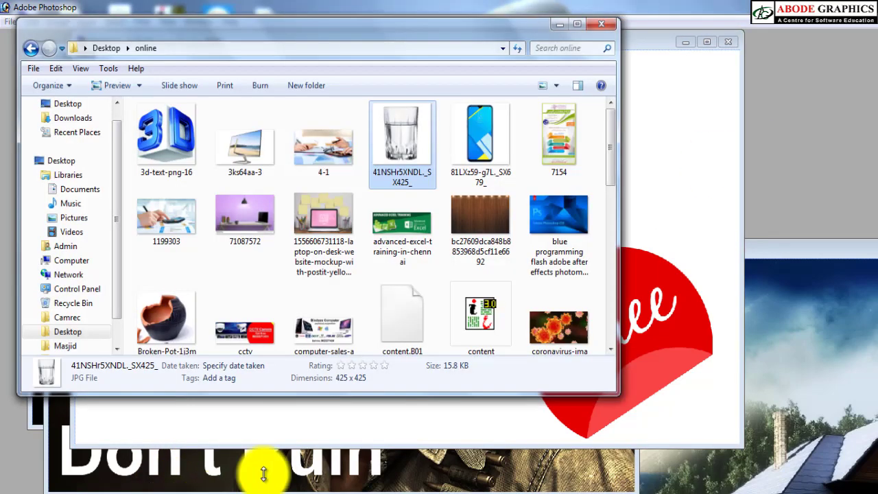
pyautogui.moveTo(505, 233); pyautogui.dragTo(801, 147)
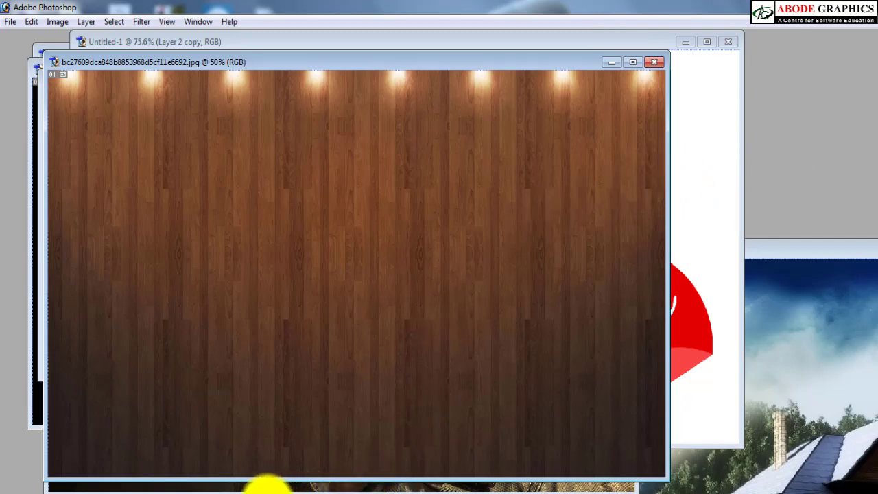
# Step: Find pen_PNG7418 in the online folder and open it in Photoshop
pyautogui.click(240, 487)
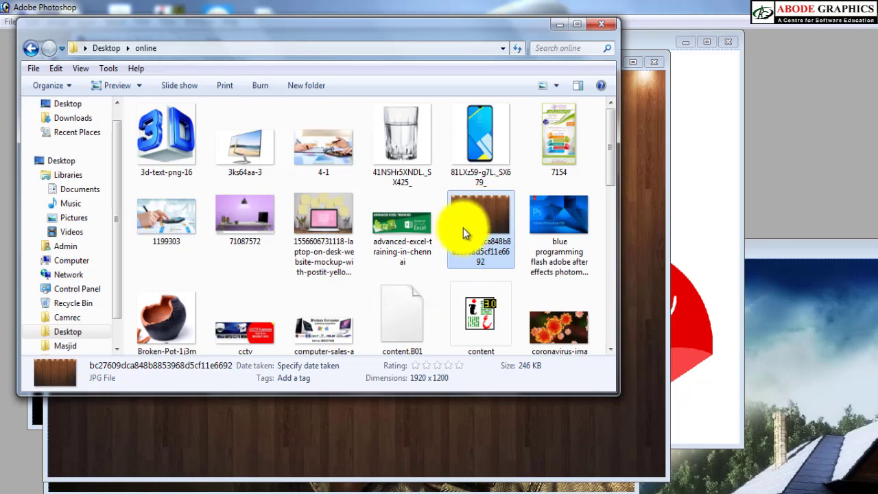
pyautogui.scroll(-3, 461, 232)
pyautogui.scroll(-1, 407, 227)
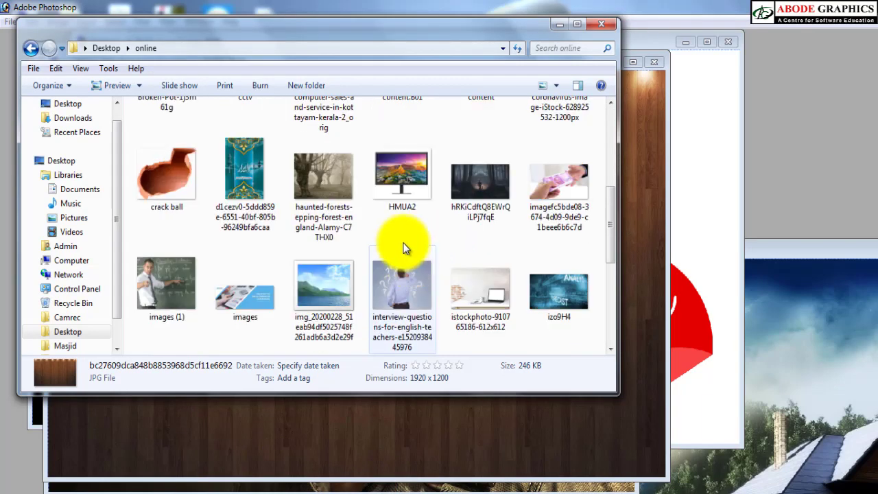
pyautogui.click(382, 189)
pyautogui.press('pagedown')
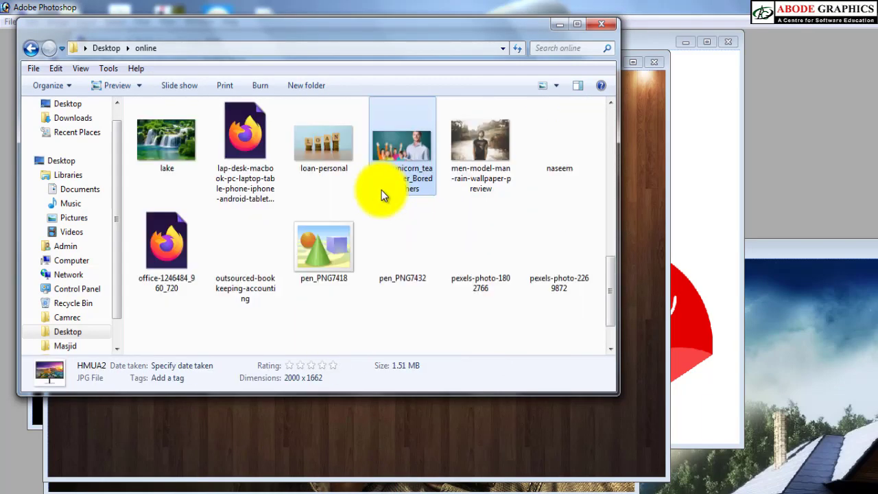
pyautogui.moveTo(325, 237); pyautogui.dragTo(684, 213)
pyautogui.moveTo(761, 182); pyautogui.dragTo(762, 181)
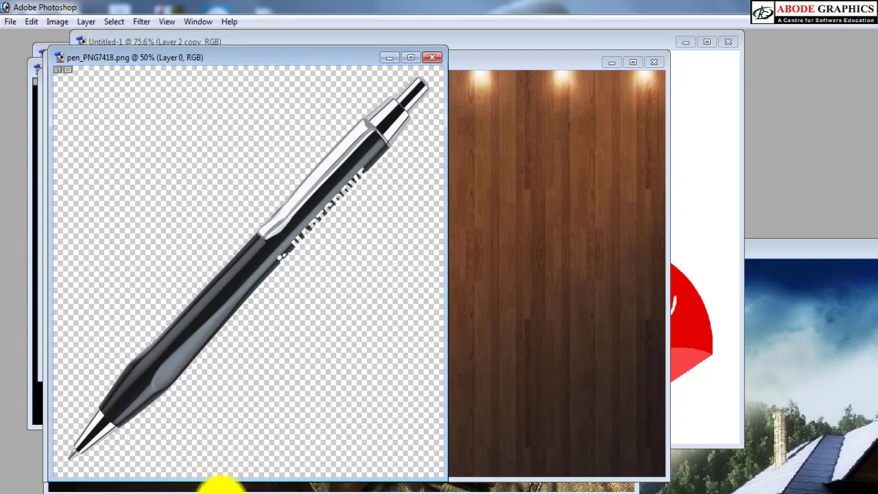
# Step: Find the phone image img_20200228_51eab94df5025748f261adb6a3d2e29f in the online folder and open it in Photoshop
pyautogui.click(209, 489)
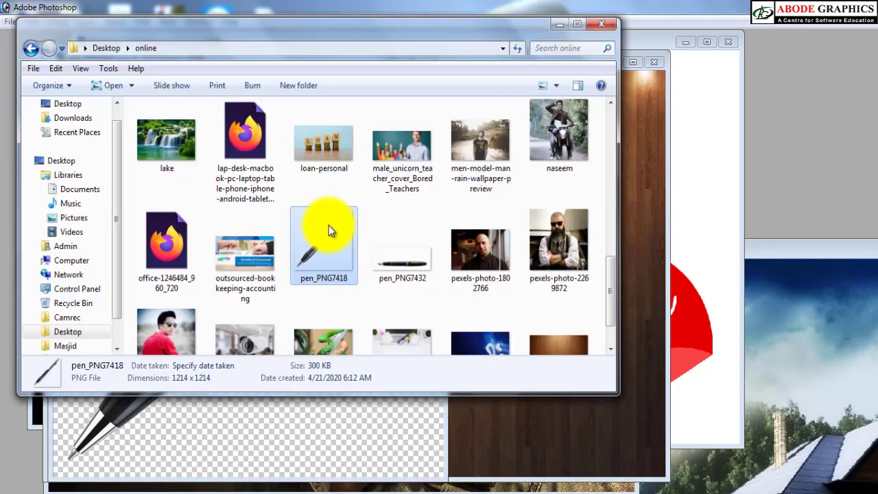
pyautogui.scroll(-1, 329, 230)
pyautogui.scroll(2, 330, 231)
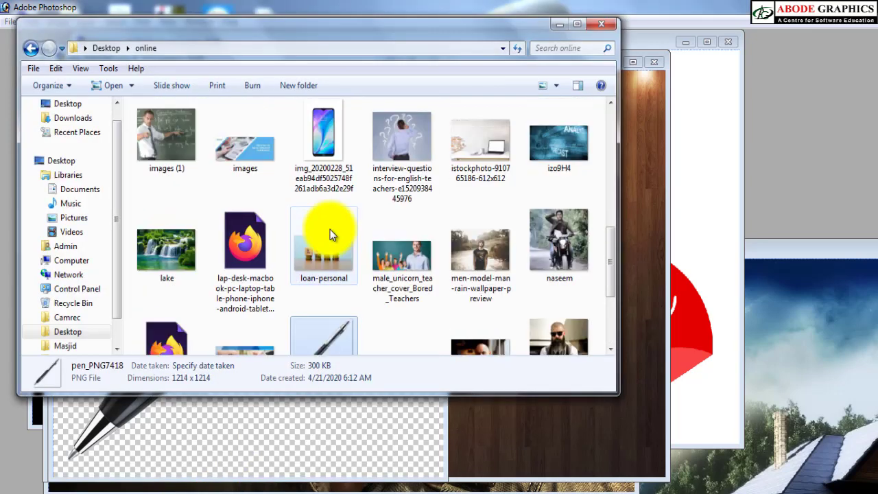
pyautogui.click(321, 148)
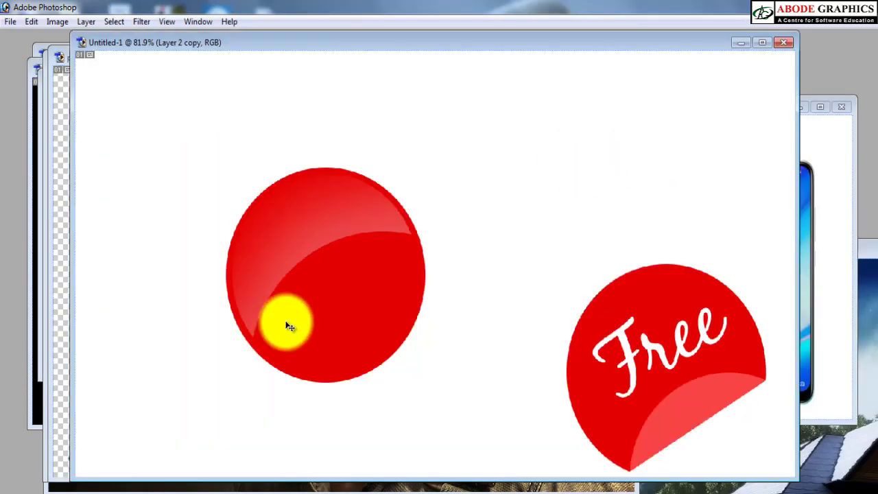
# Step: Delete the glossy red circle together with its highlight from the Untitled-1 document, keeping the Free sticker
pyautogui.click(346, 324)
pyautogui.rightClick(271, 247)
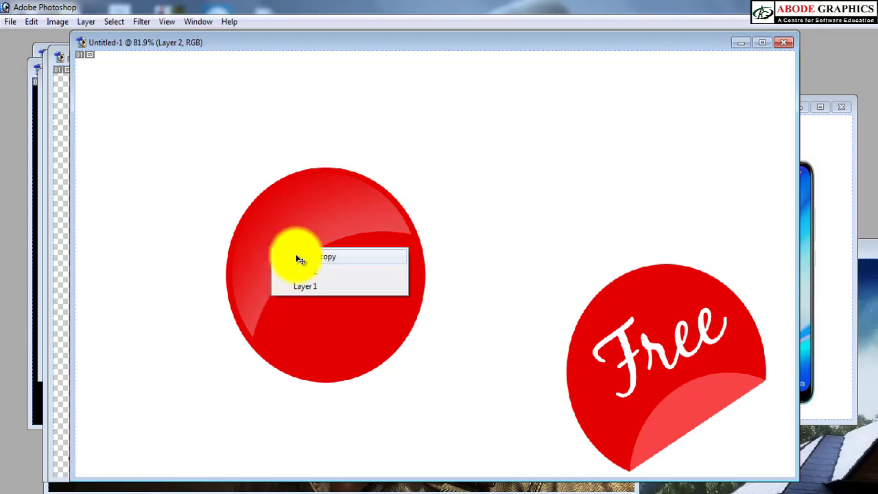
pyautogui.click(298, 257)
pyautogui.moveTo(301, 359); pyautogui.dragTo(243, 402)
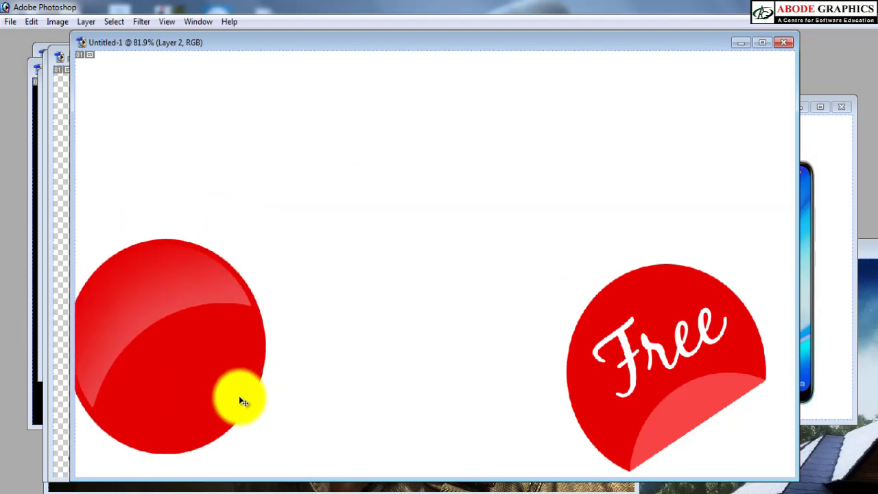
pyautogui.hotkey('alt', 'l')
pyautogui.press('l')
pyautogui.press('l')
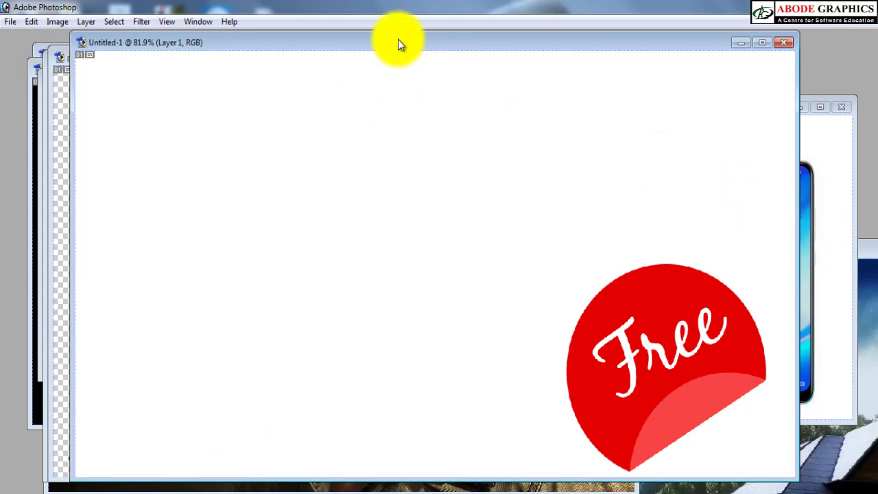
# Step: Copy the phone image into the Untitled-1 document and shift that document window aside to uncover the pen image
pyautogui.click(819, 172)
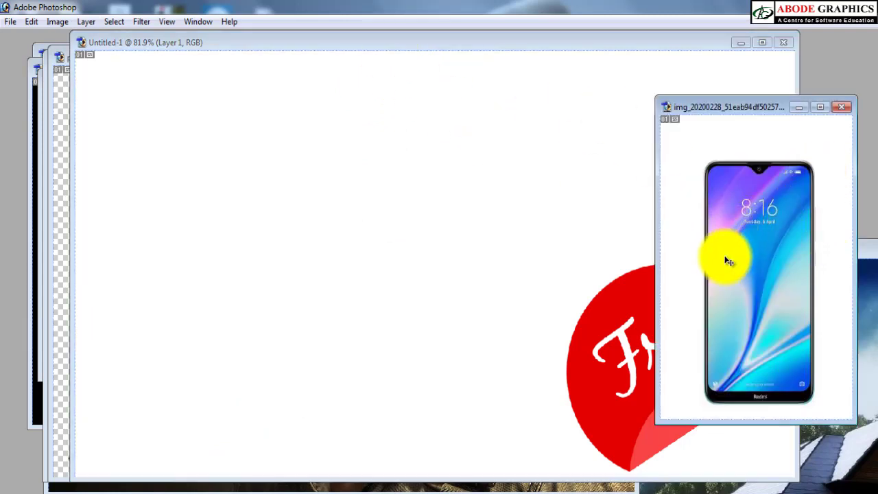
pyautogui.moveTo(693, 166); pyautogui.dragTo(341, 199)
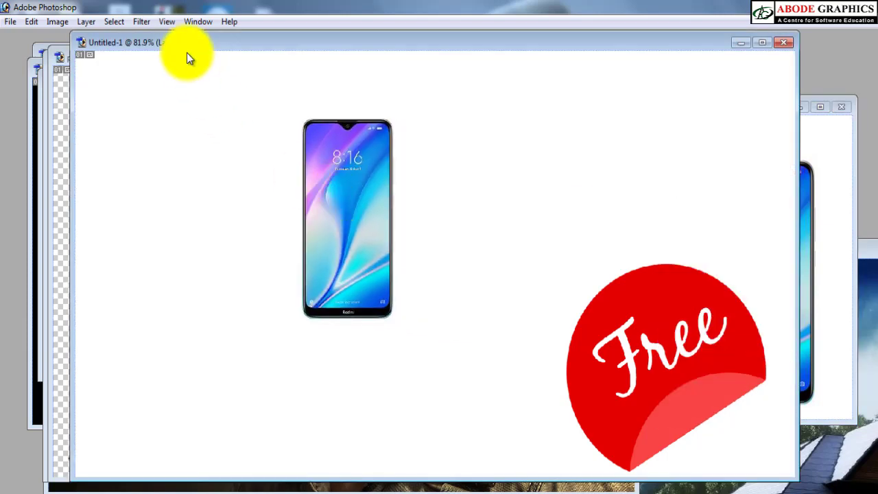
pyautogui.moveTo(204, 45); pyautogui.dragTo(249, 65)
# Step: Copy the pen into the Untitled-1 document, scale it down to about the phone's height and place it beside the phone
pyautogui.click(76, 198)
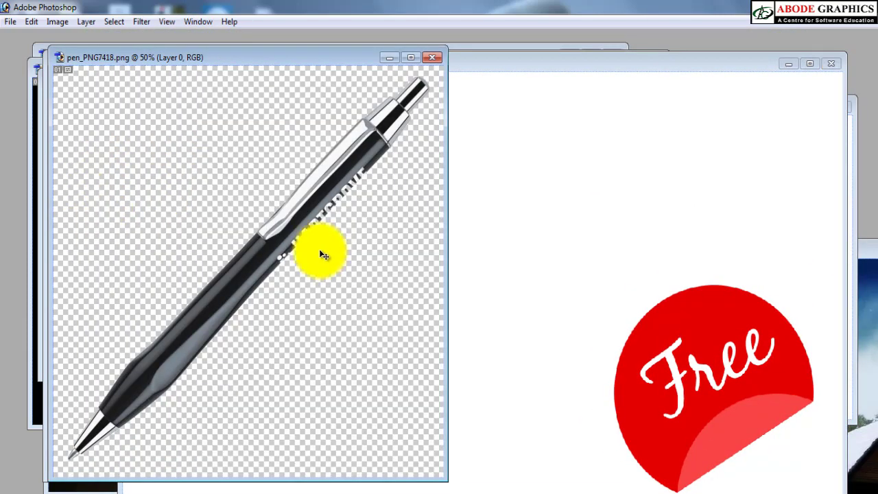
pyautogui.moveTo(249, 270); pyautogui.dragTo(434, 363)
pyautogui.hotkey('ctrl', 't')
pyautogui.moveTo(612, 199); pyautogui.dragTo(553, 303)
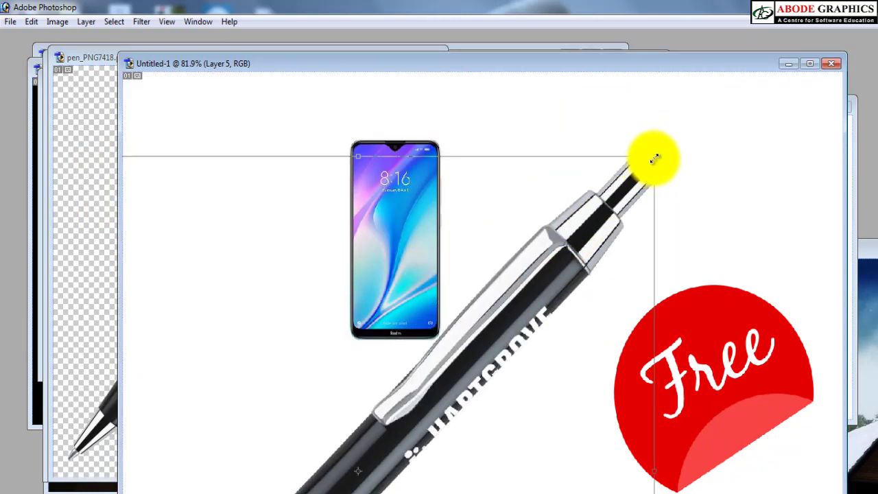
pyautogui.moveTo(654, 158); pyautogui.dragTo(450, 373)
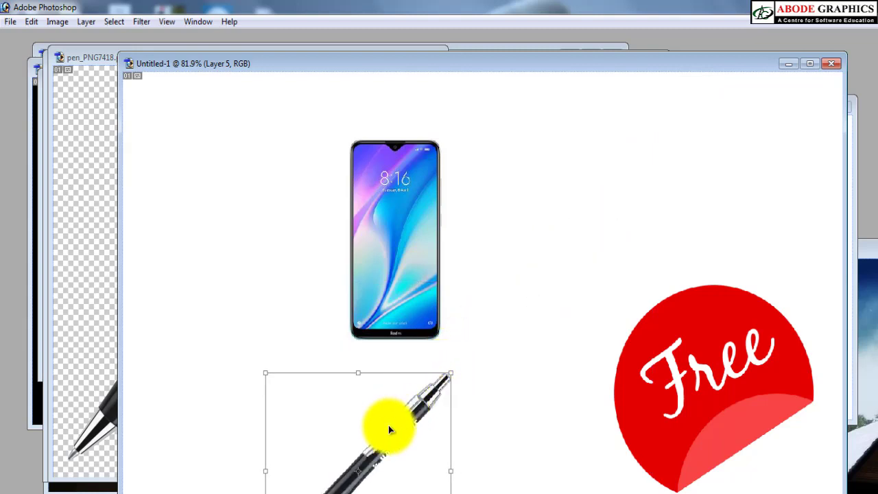
pyautogui.moveTo(388, 425); pyautogui.dragTo(531, 202)
pyautogui.press('Return')
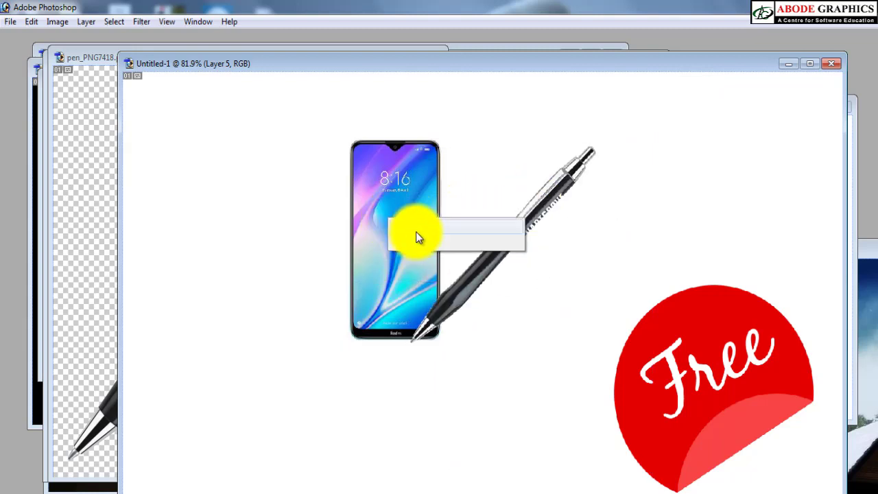
# Step: Move the phone to the canvas's upper-left area and shift the pen slightly up and left, clear of the phone
pyautogui.moveTo(419, 237); pyautogui.dragTo(267, 196)
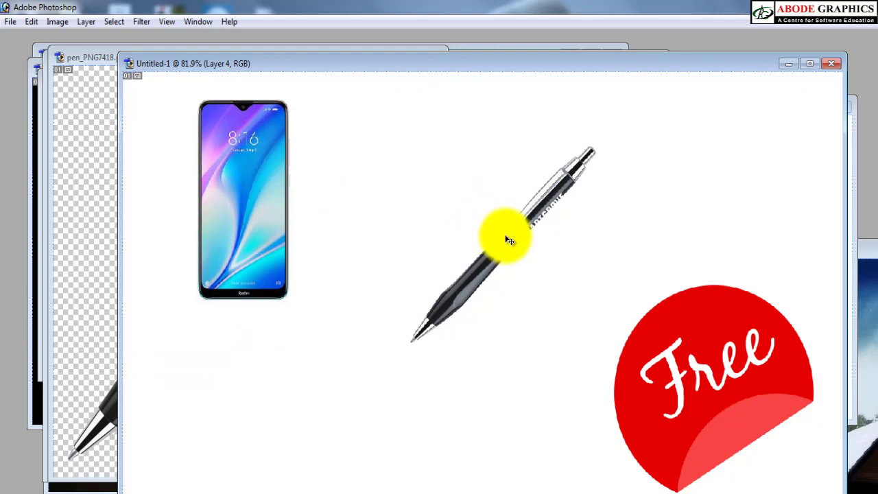
pyautogui.rightClick(508, 240)
pyautogui.click(511, 252)
pyautogui.moveTo(511, 251); pyautogui.dragTo(479, 218)
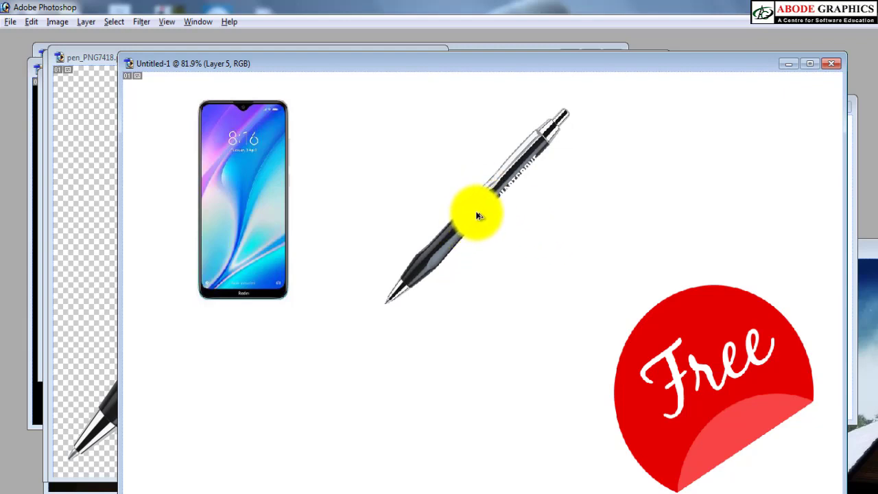
# Step: Duplicate the pen below the original, flip the copy vertically and nudge it slightly left
pyautogui.keyDown('alt'); pyautogui.moveTo(479, 217); pyautogui.dragTo(484, 334); pyautogui.keyUp('alt')
pyautogui.hotkey('ctrl', 'z')
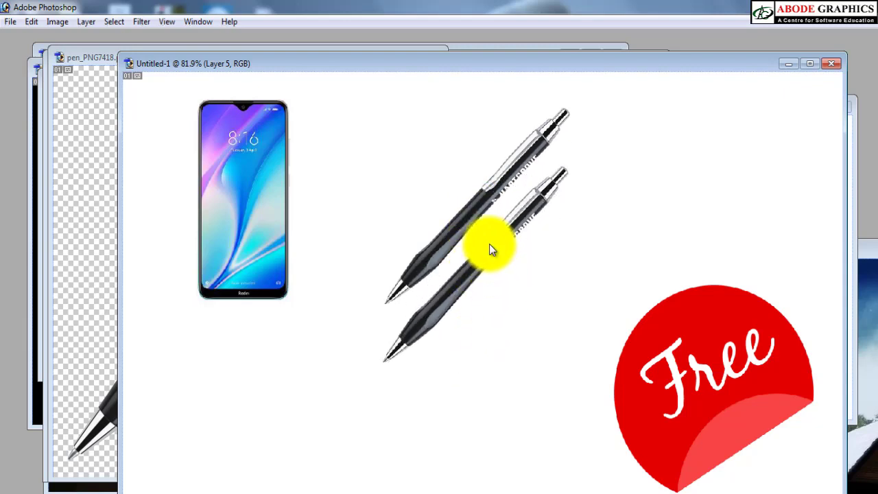
pyautogui.hotkey('ctrl', 't')
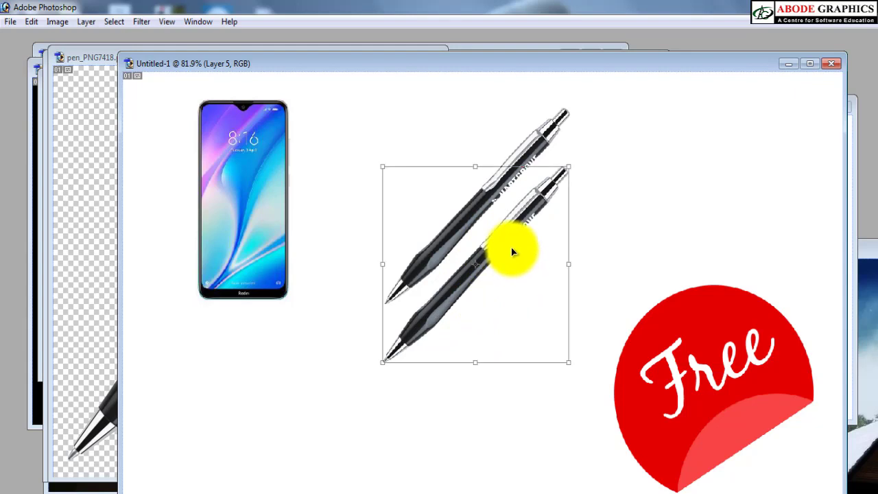
pyautogui.rightClick(512, 250)
pyautogui.click(544, 423)
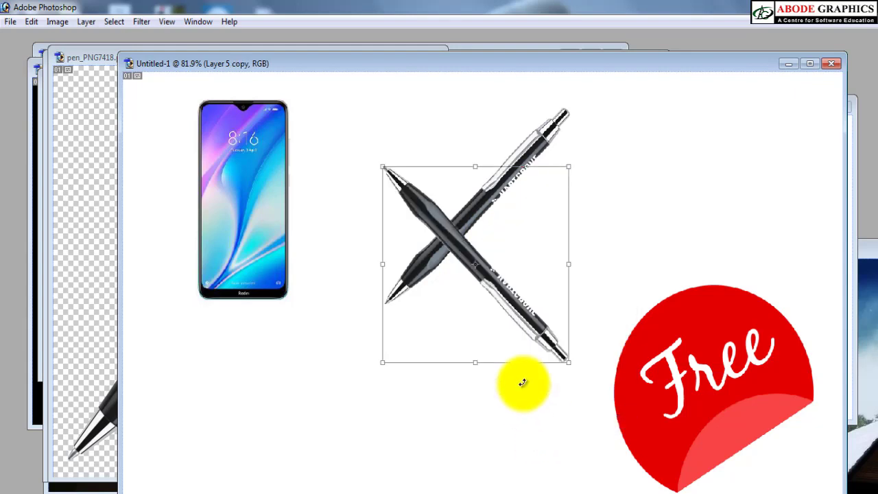
pyautogui.press('Return')
pyautogui.moveTo(488, 281); pyautogui.dragTo(466, 293)
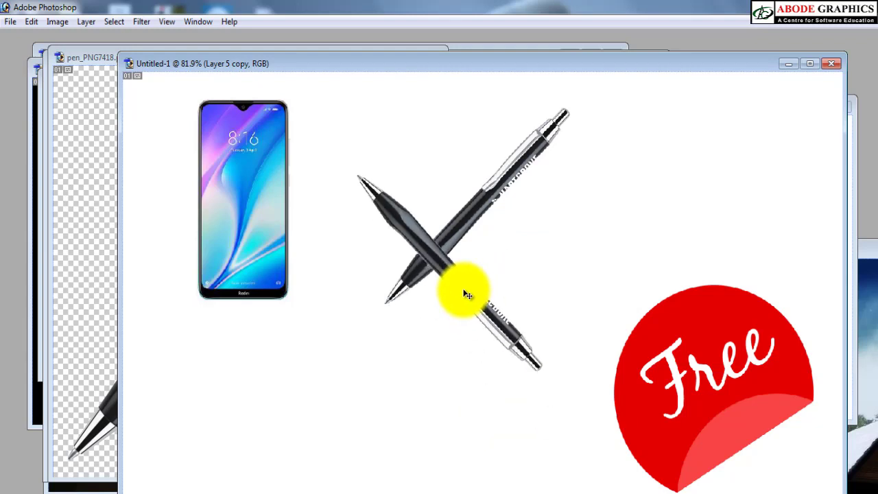
# Step: Lasso the lower half of the flipped pen, feather the selection and delete its contents repeatedly, leaving a soft fade, then deselect
pyautogui.press('l')
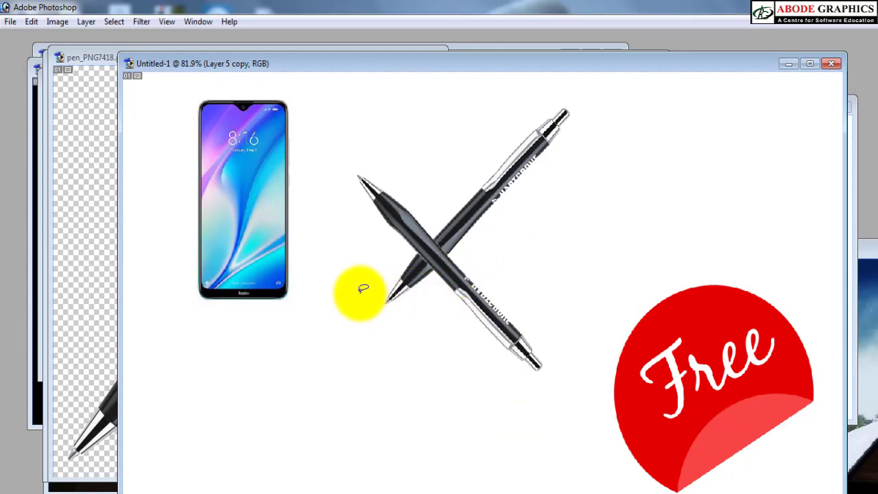
pyautogui.moveTo(361, 291)
pyautogui.mouseDown()
pyautogui.moveTo(562, 242)
pyautogui.moveTo(637, 350)
pyautogui.moveTo(573, 416)
pyautogui.moveTo(387, 411)
pyautogui.moveTo(336, 398)
pyautogui.mouseUp()
pyautogui.rightClick(426, 298)
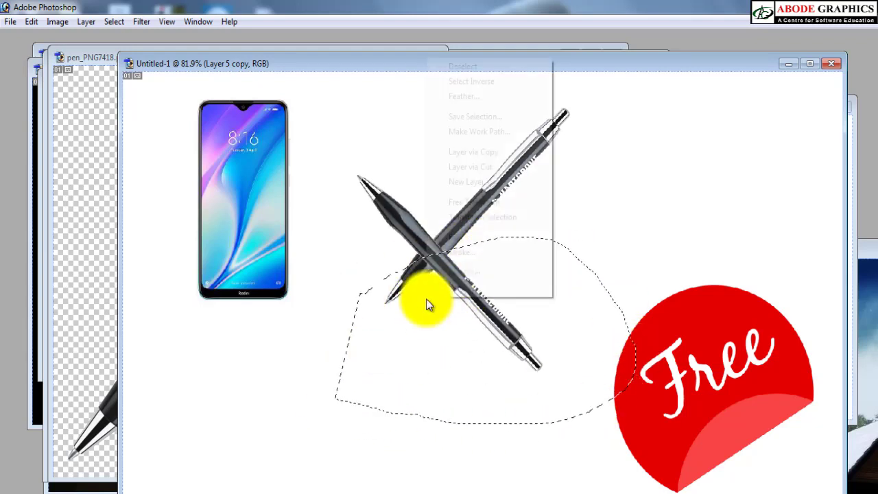
pyautogui.click(472, 98)
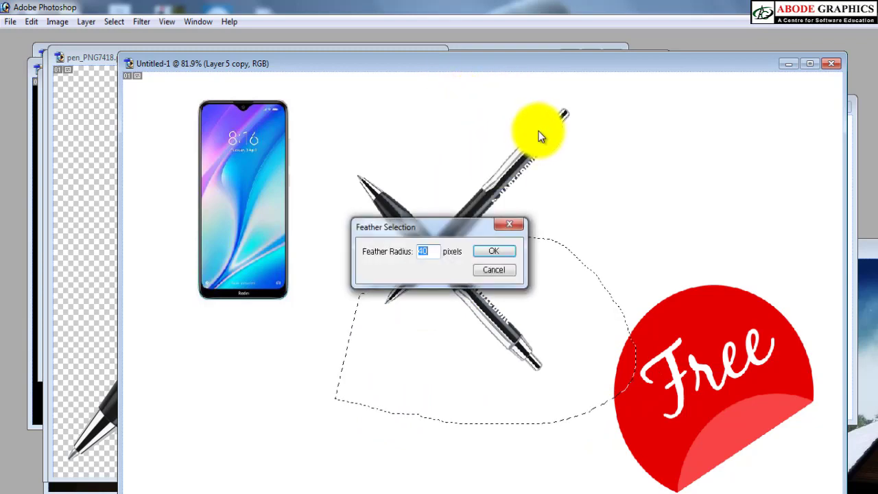
pyautogui.write('6')
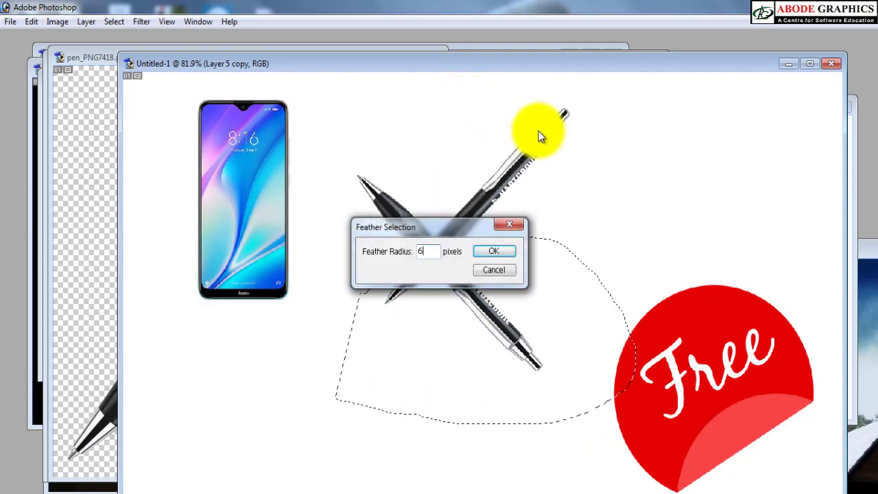
pyautogui.press('Return')
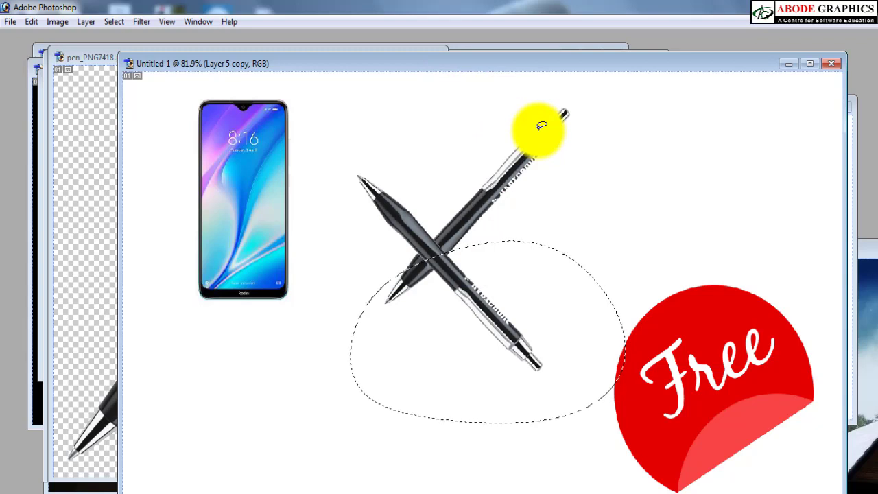
pyautogui.press('Delete')
pyautogui.press('Delete')
pyautogui.press('Delete')
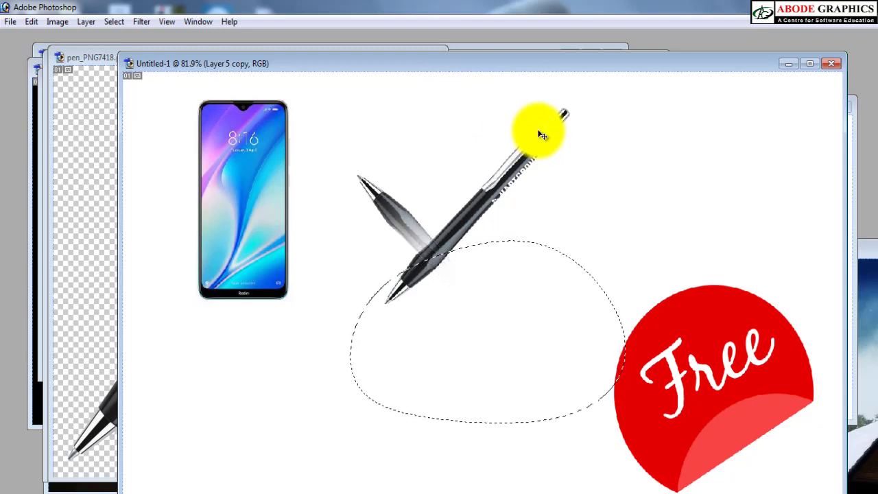
pyautogui.hotkey('ctrl', 'd')
# Step: Place the faded pen copy tip to tip beneath the original as a reflection and set its opacity to 30%
pyautogui.moveTo(384, 212); pyautogui.dragTo(413, 334)
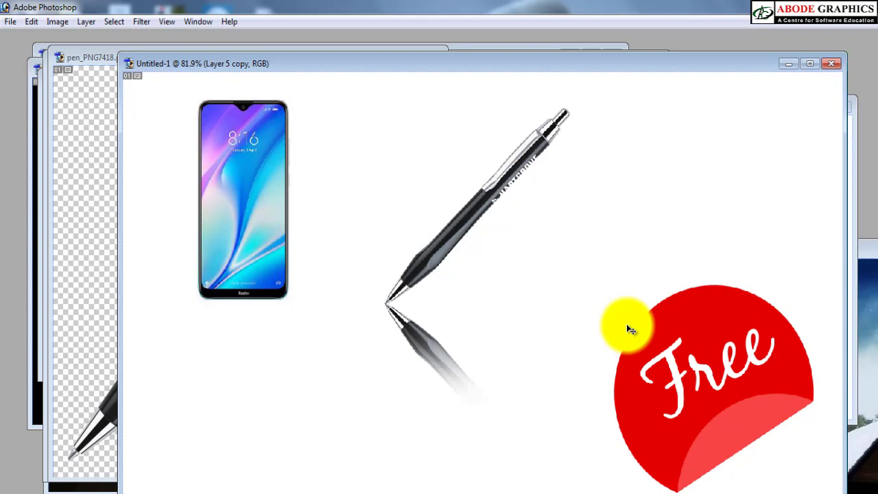
pyautogui.press('3')
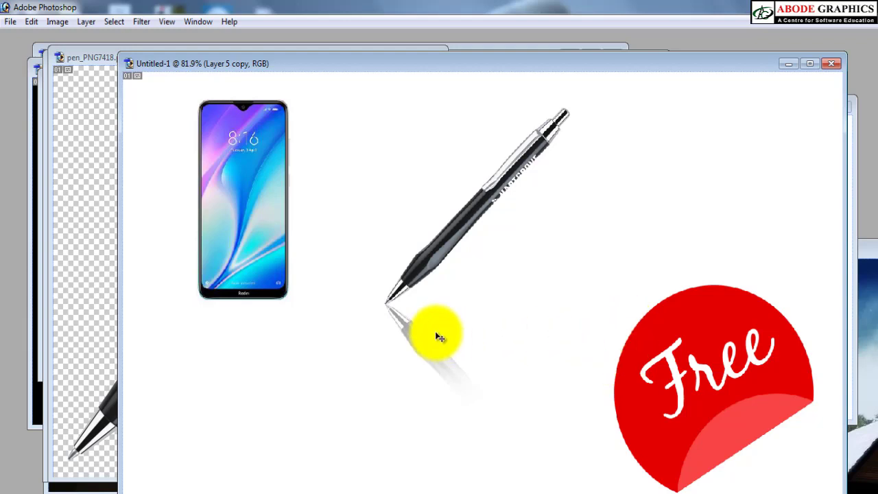
# Step: Duplicate the original upright pen and place the copy to its right
pyautogui.rightClick(470, 215)
pyautogui.click(496, 224)
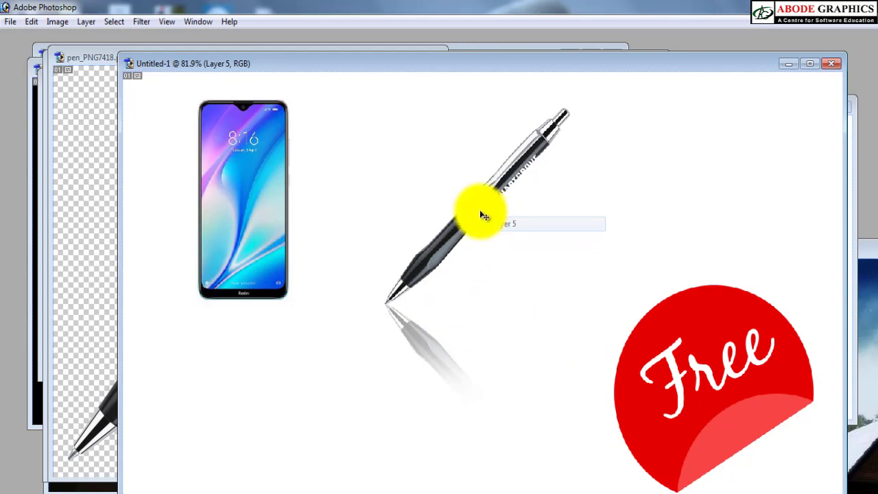
pyautogui.moveTo(474, 208); pyautogui.dragTo(550, 214)
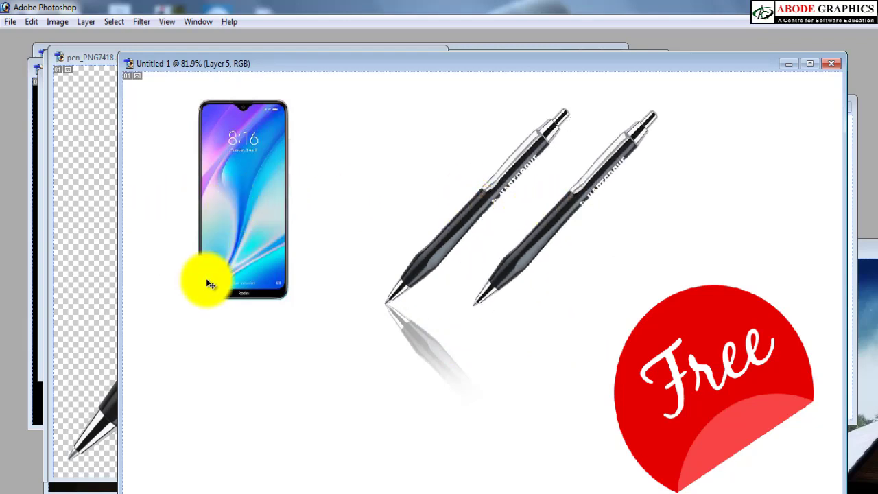
# Step: Duplicate the second pen slightly down and right, and fill the new copy's opaque pixels with black
pyautogui.moveTo(564, 219); pyautogui.dragTo(595, 237)
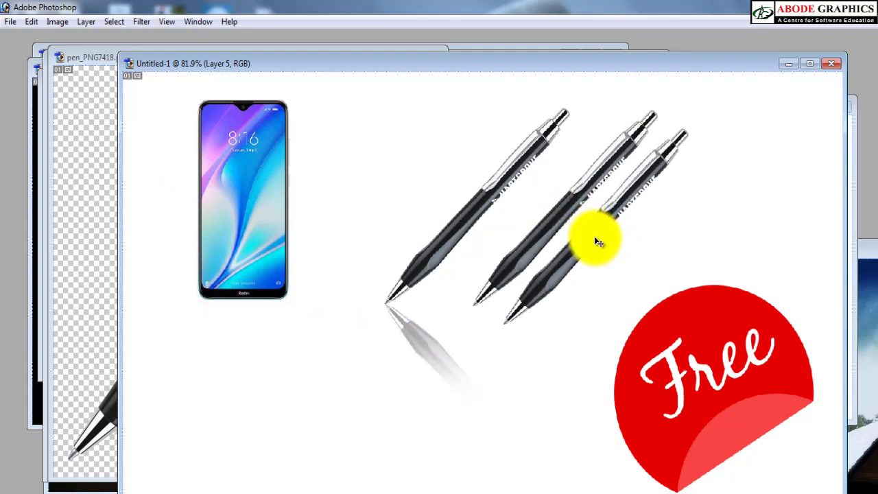
pyautogui.hotkey('alt', 'shift', 'BackSpace')
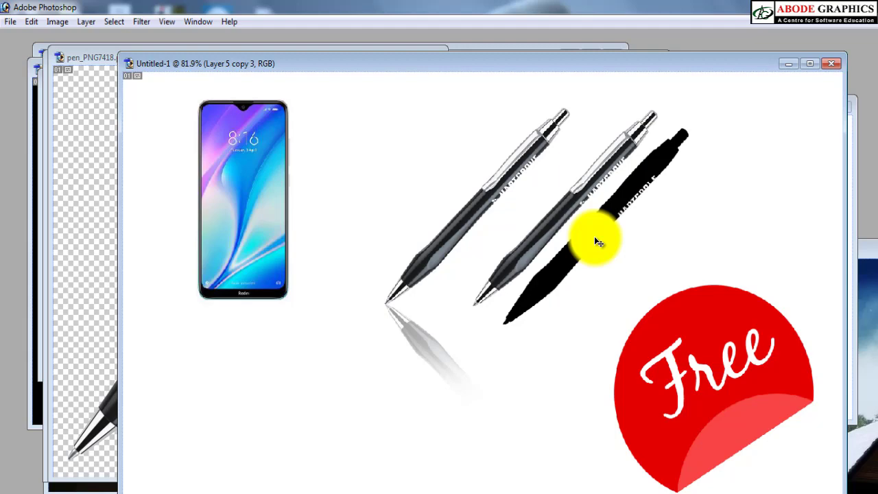
pyautogui.press('Tab')
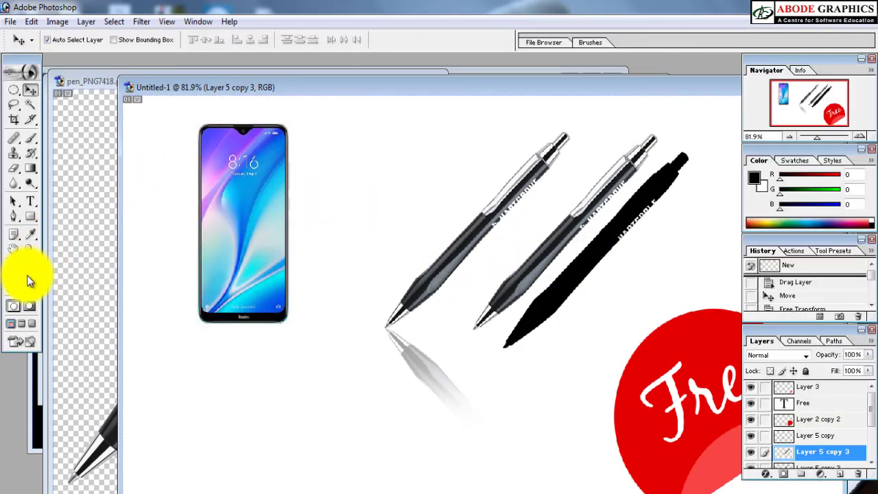
pyautogui.press('Tab')
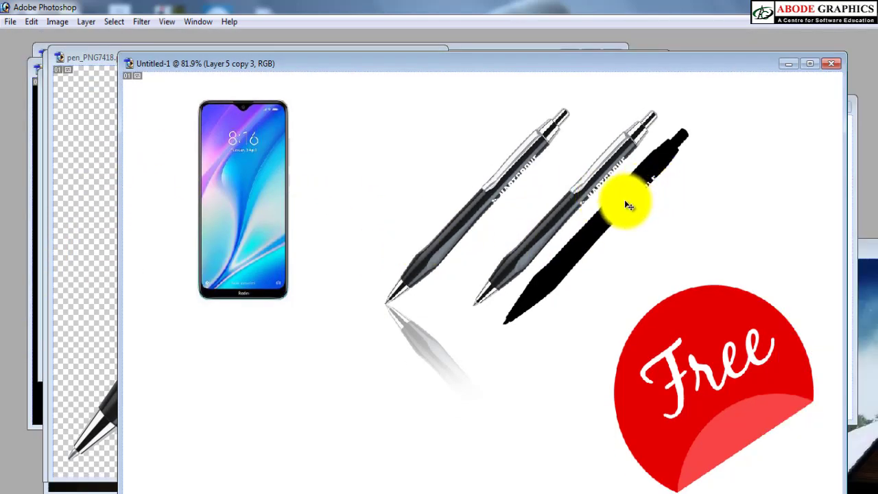
# Step: Rotate the black pen copy toward horizontal and place its tip against the second pen's tip as a cast shadow
pyautogui.hotkey('ctrl', 't')
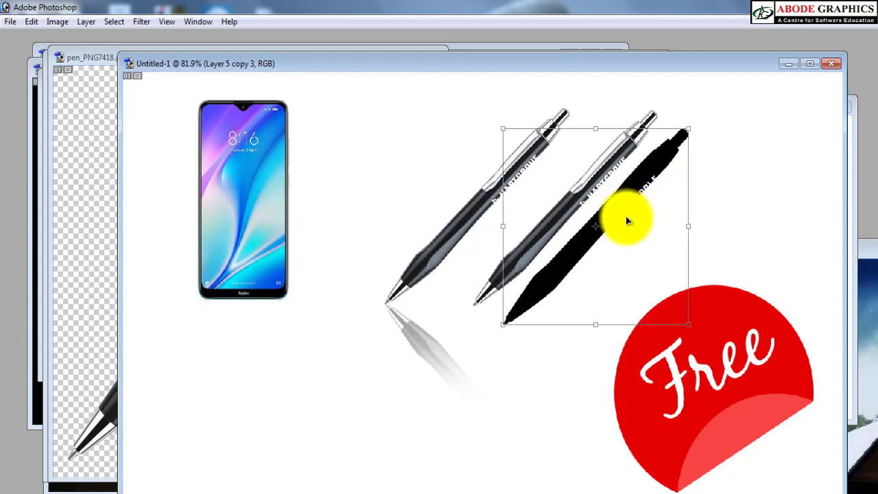
pyautogui.moveTo(733, 133); pyautogui.dragTo(756, 234)
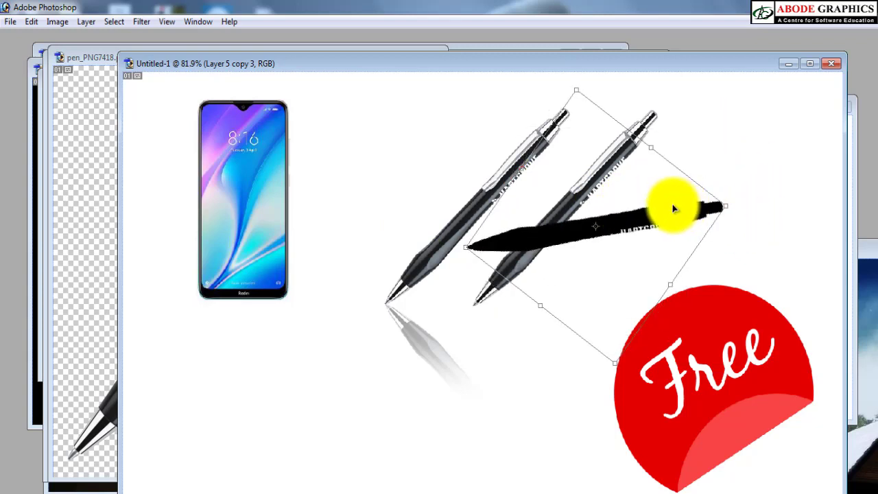
pyautogui.moveTo(670, 202); pyautogui.dragTo(660, 285)
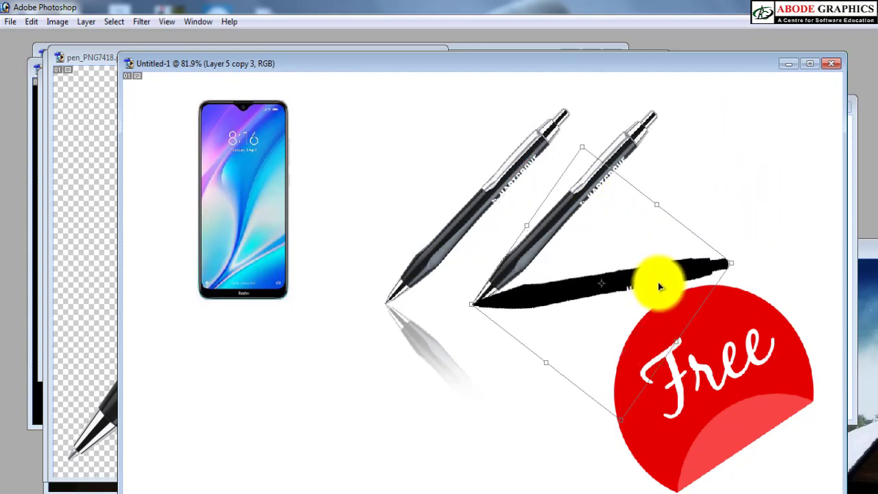
pyautogui.press('Return')
# Step: Lasso the outer half of the black shadow, feather the selection by 60 pixels and shift it to the right
pyautogui.press('l')
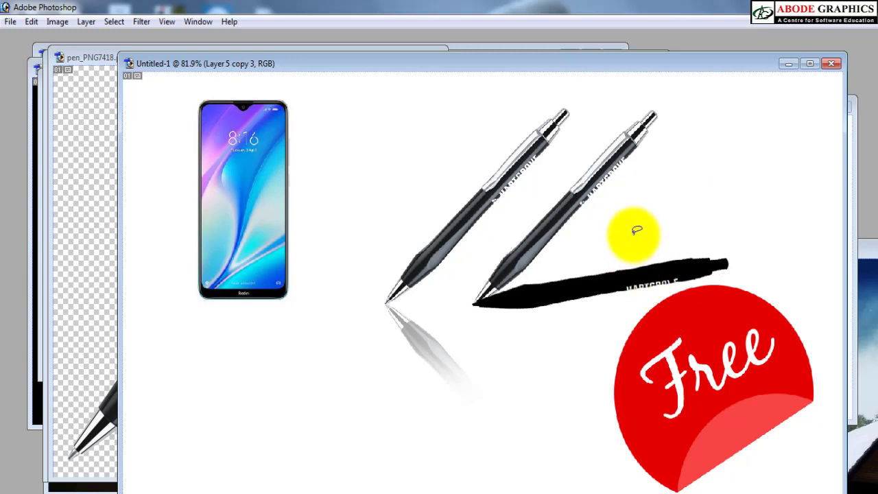
pyautogui.moveTo(630, 233)
pyautogui.mouseDown()
pyautogui.moveTo(655, 343)
pyautogui.moveTo(782, 231)
pyautogui.moveTo(744, 227)
pyautogui.mouseUp()
pyautogui.rightClick(724, 260)
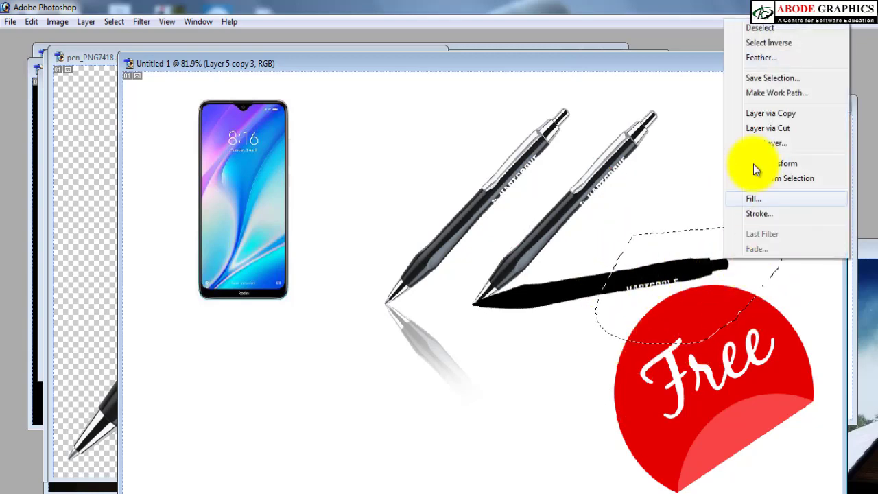
pyautogui.click(752, 47)
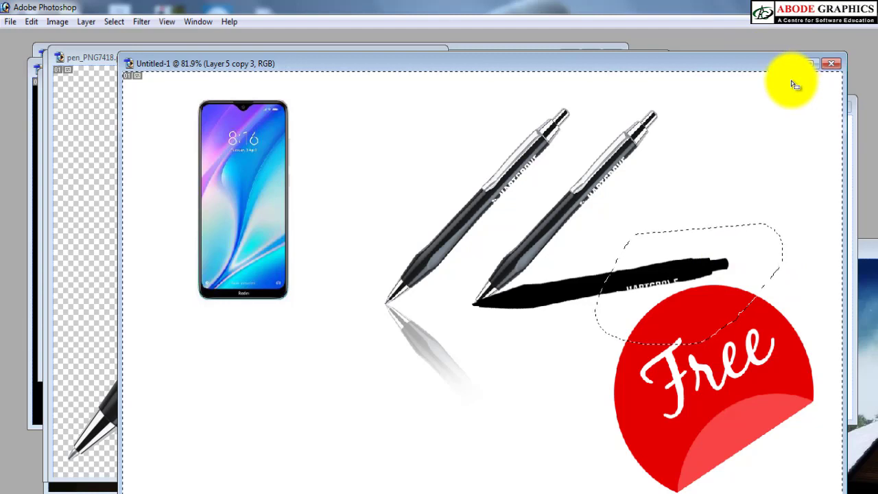
pyautogui.rightClick(751, 243)
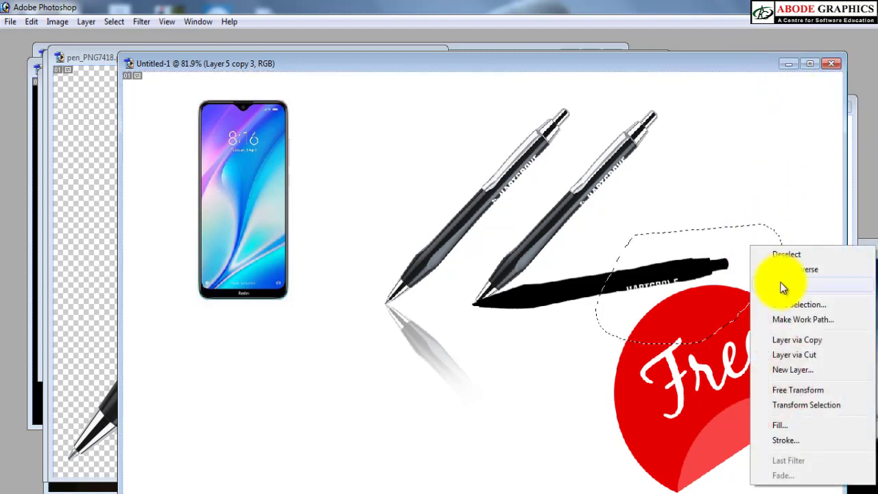
pyautogui.click(783, 303)
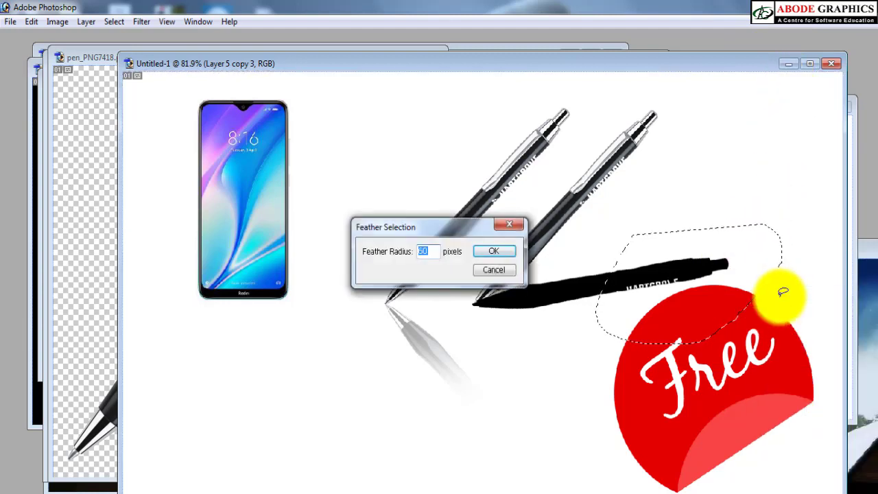
pyautogui.press('Return')
pyautogui.hotkey('shift', 'Right')
pyautogui.hotkey('shift', 'Right')
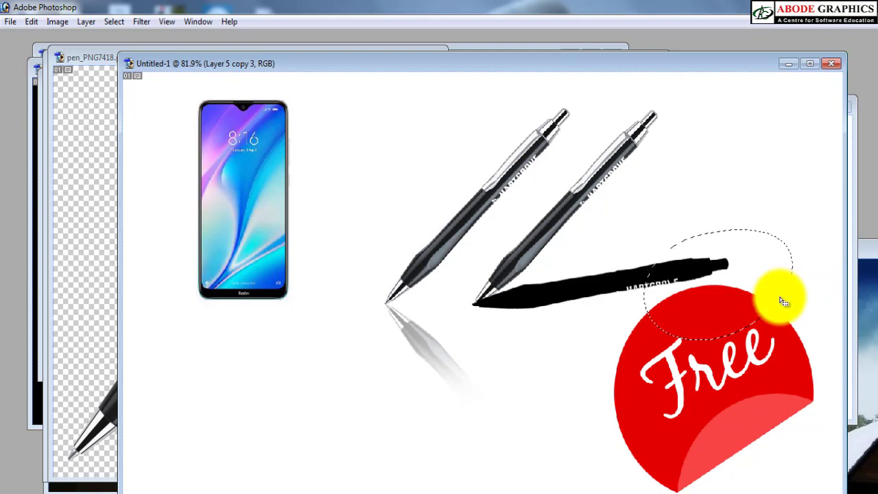
# Step: Delete the feathered area's contents three times so the shadow fades toward its outer end, and deselect
pyautogui.press('Delete')
pyautogui.press('Delete')
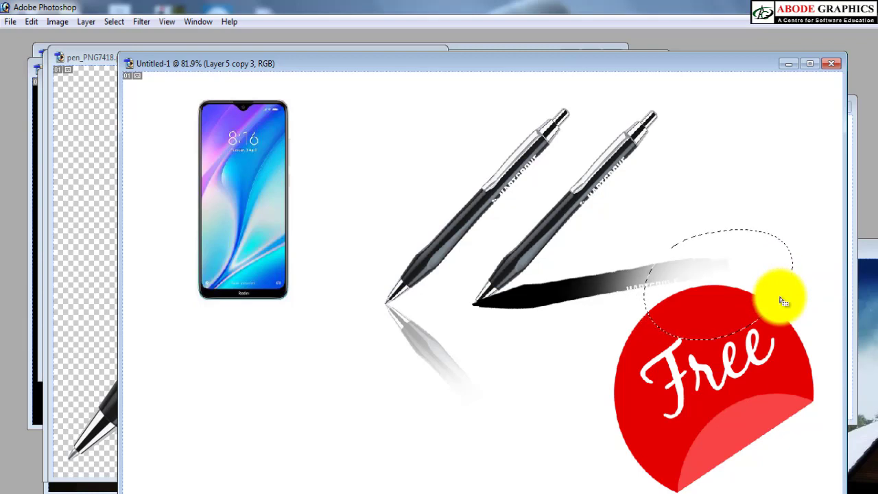
pyautogui.press('Delete')
pyautogui.hotkey('ctrl', 'd')
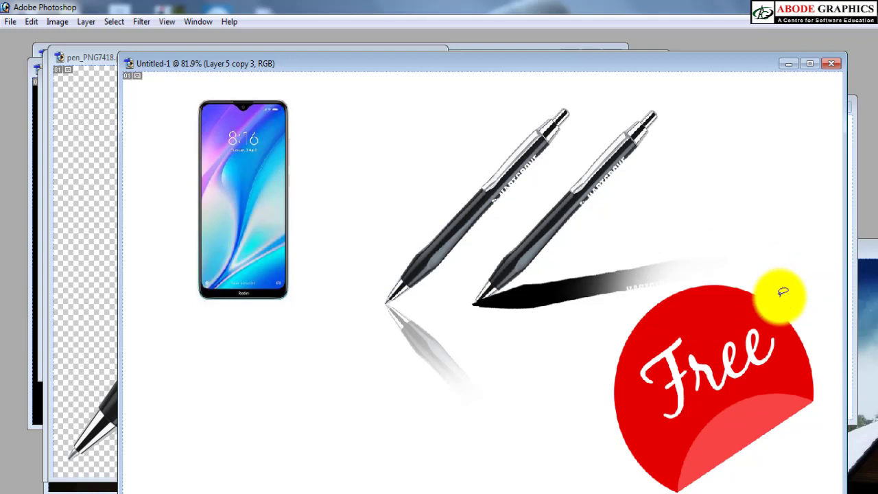
# Step: Lower the black pen shadow's opacity to about 50%
pyautogui.press('6')
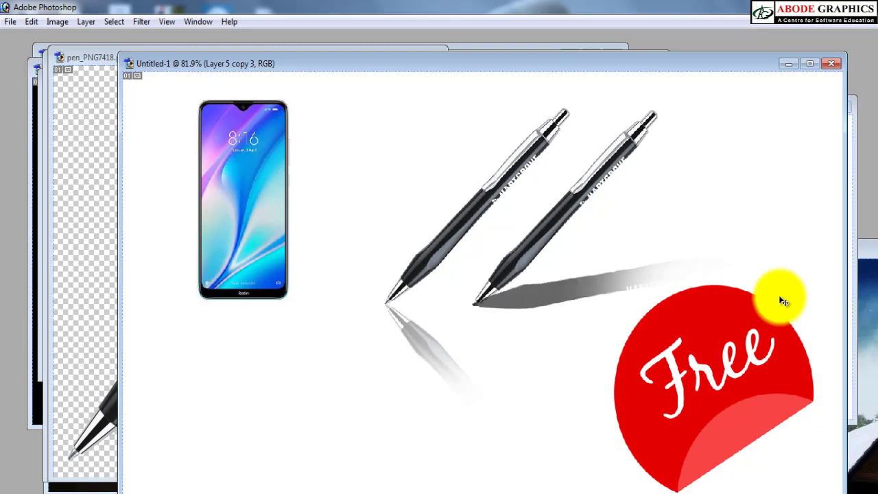
pyautogui.press('4')
pyautogui.press('5')
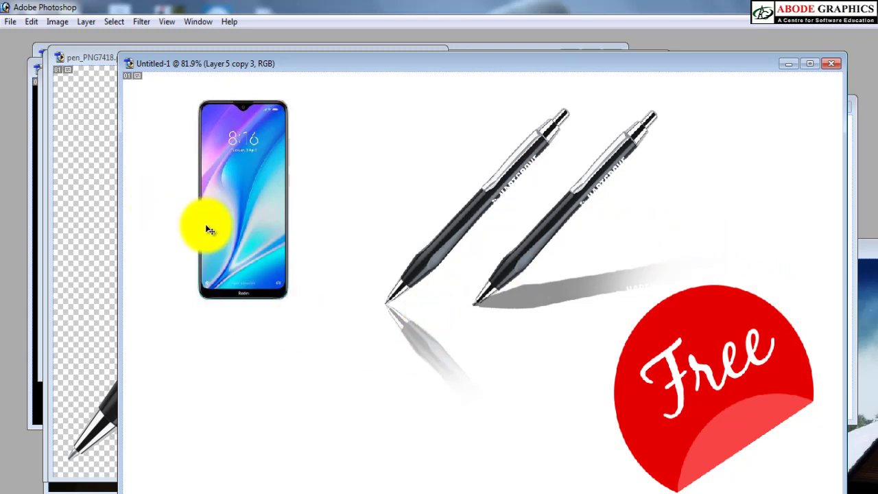
# Step: On the phone layer, select the white background around the phone with the Magic Wand, remove it and deselect
pyautogui.rightClick(248, 256)
pyautogui.click(248, 255)
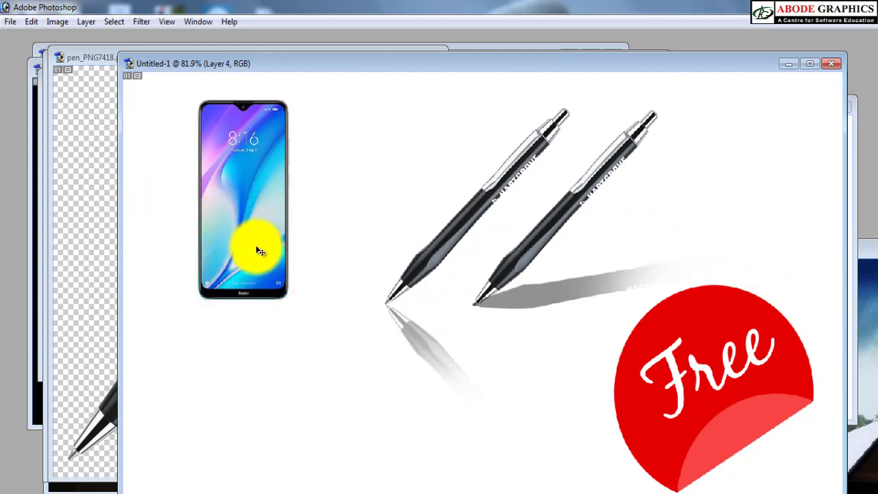
pyautogui.click(291, 239)
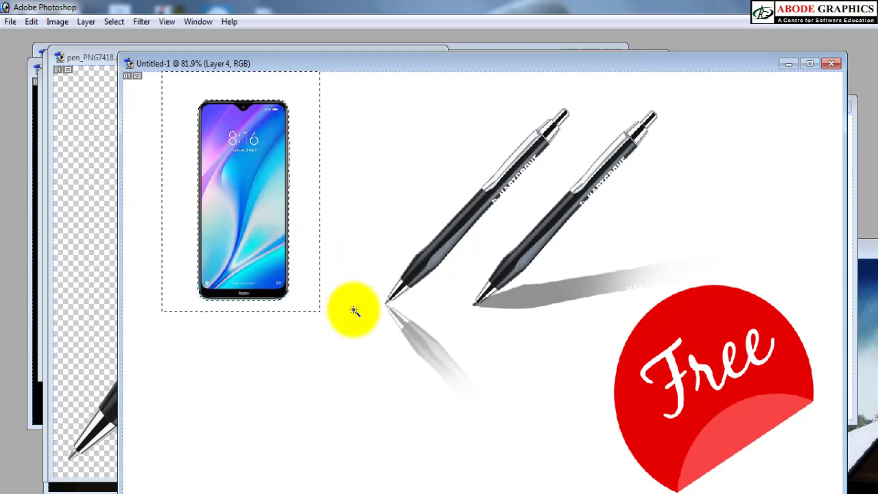
pyautogui.hotkey('ctrl', 'd')
pyautogui.press('v')
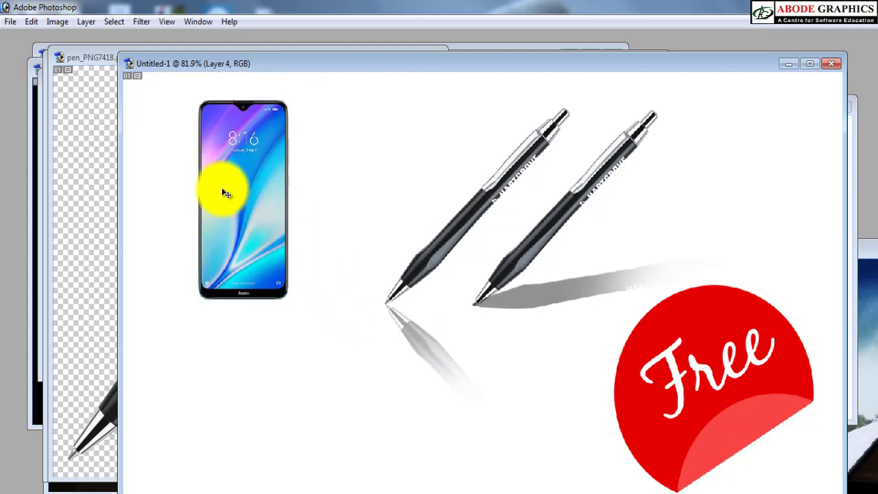
# Step: Duplicate the phone straight downward and flip the copy vertically, nudging it slightly upward
pyautogui.moveTo(233, 214); pyautogui.dragTo(235, 279)
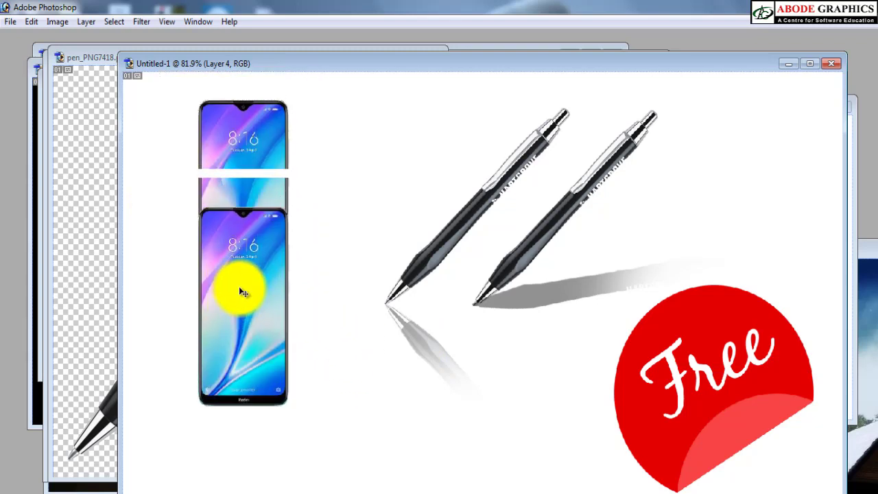
pyautogui.hotkey('ctrl', 't')
pyautogui.rightClick(234, 278)
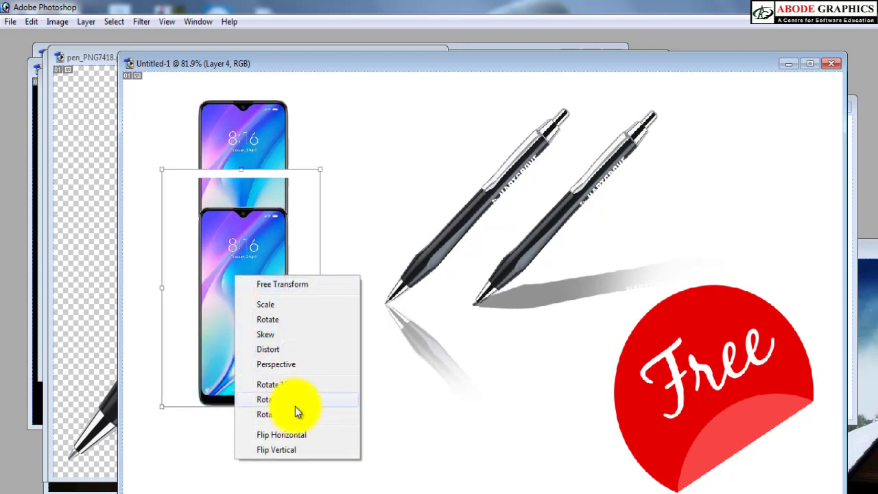
pyautogui.click(280, 450)
pyautogui.press('Return')
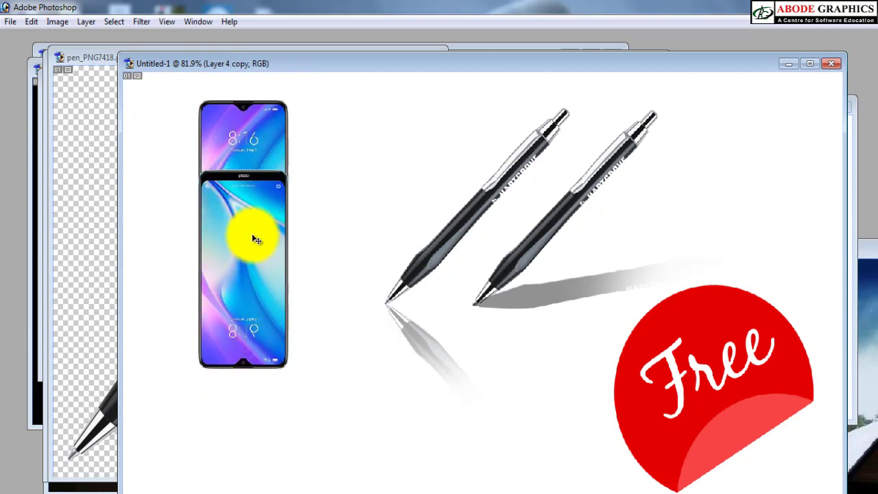
pyautogui.moveTo(254, 234); pyautogui.dragTo(255, 230)
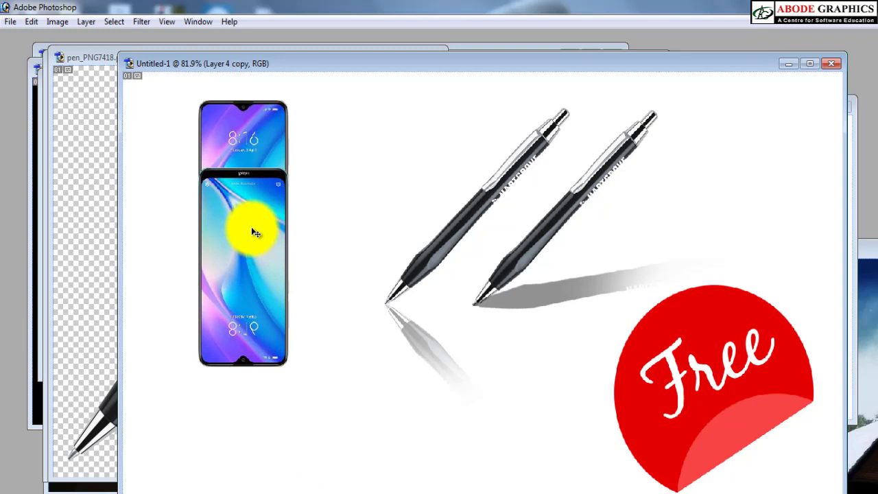
pyautogui.press('m')
pyautogui.moveTo(169, 270); pyautogui.dragTo(368, 461)
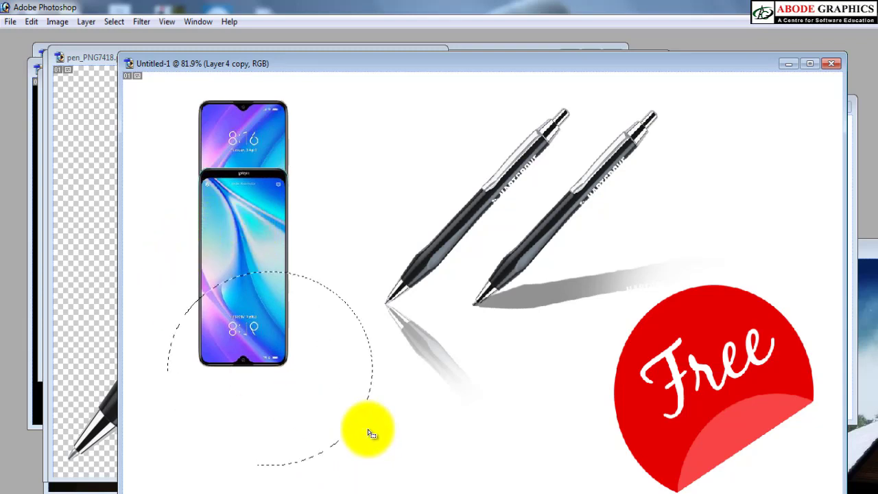
pyautogui.click(336, 285)
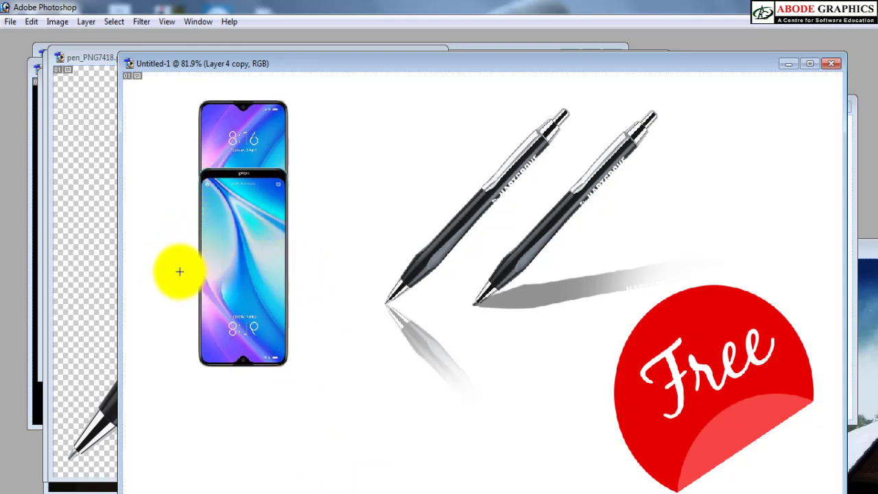
# Step: Draw a rectangular selection around the lower half of the flipped phone and begin feathering it
pyautogui.moveTo(161, 259); pyautogui.dragTo(353, 458)
pyautogui.rightClick(208, 277)
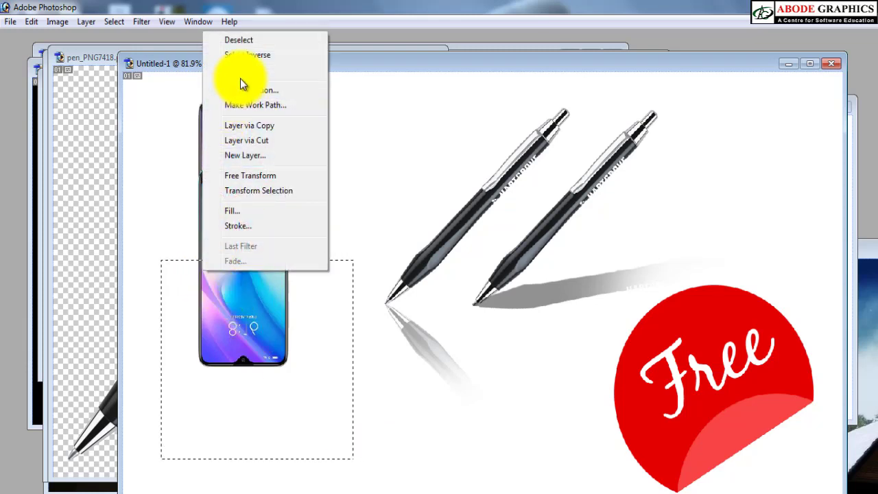
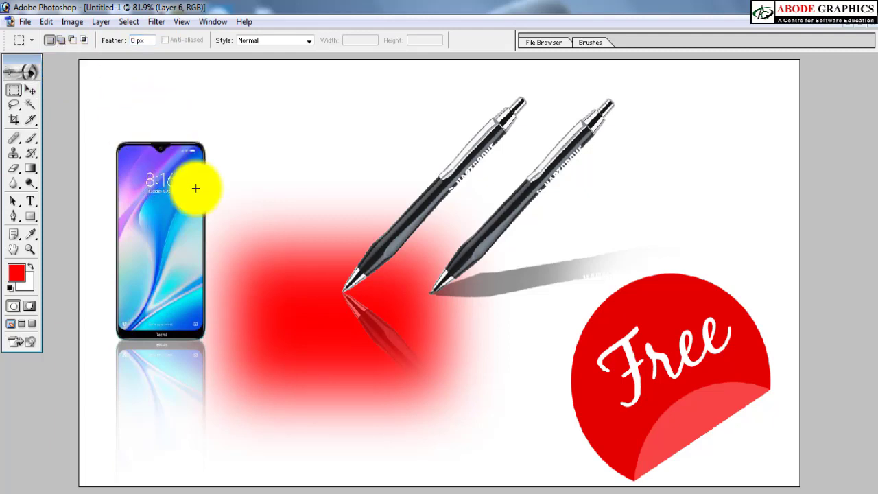
# Step: Draw an unfeathered rectangular selection above the blurred red shape, fill it with red on a new layer, deselect and shift it slightly
pyautogui.moveTo(256, 94); pyautogui.dragTo(449, 188)
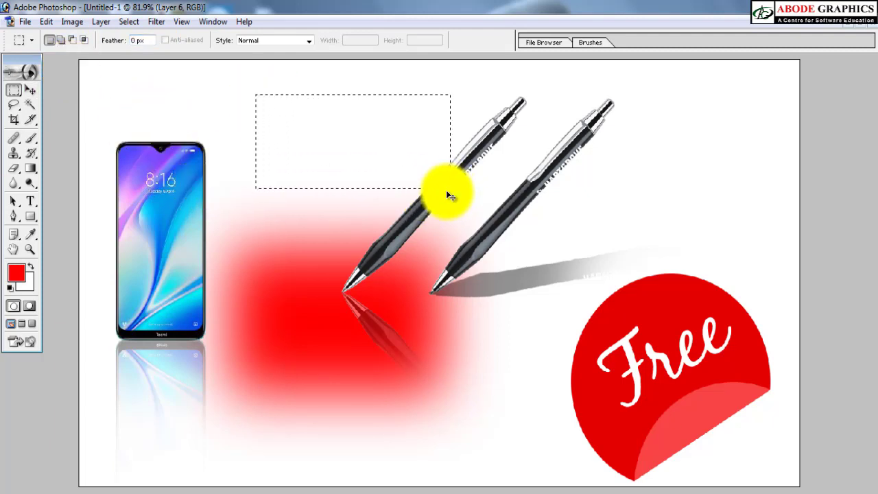
pyautogui.hotkey('ctrl', 'shift', 'n')
pyautogui.press('Return')
pyautogui.hotkey('alt', 'BackSpace')
pyautogui.hotkey('ctrl', 'd')
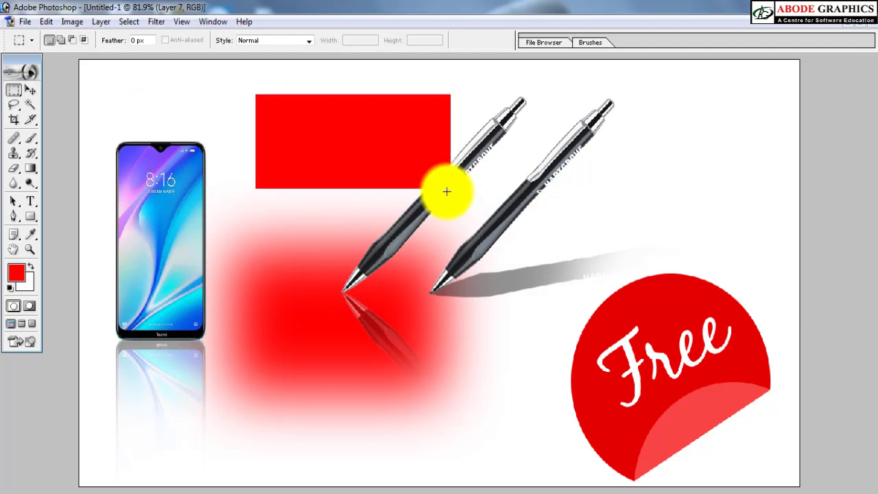
pyautogui.press('v')
pyautogui.moveTo(345, 150); pyautogui.dragTo(309, 206)
# Step: Select the blurred red shape's layer, shift it slightly downward and remove the shape
pyautogui.rightClick(282, 317)
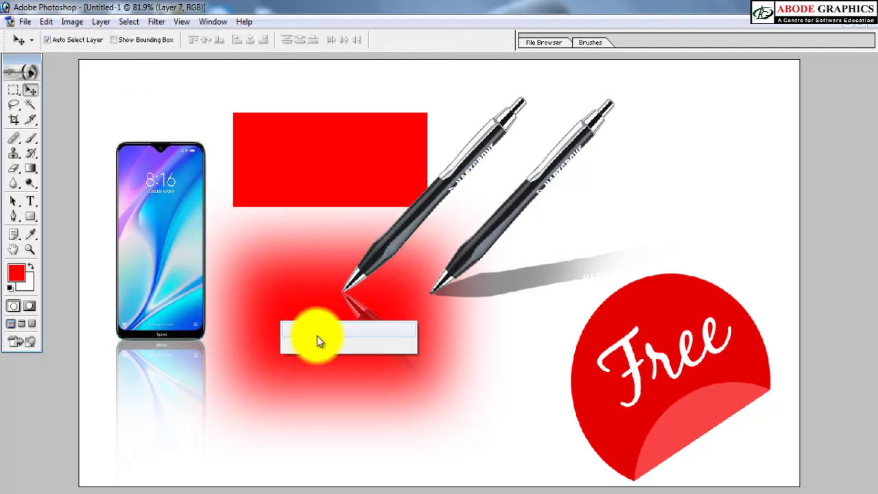
pyautogui.click(315, 333)
pyautogui.moveTo(291, 306); pyautogui.dragTo(290, 330)
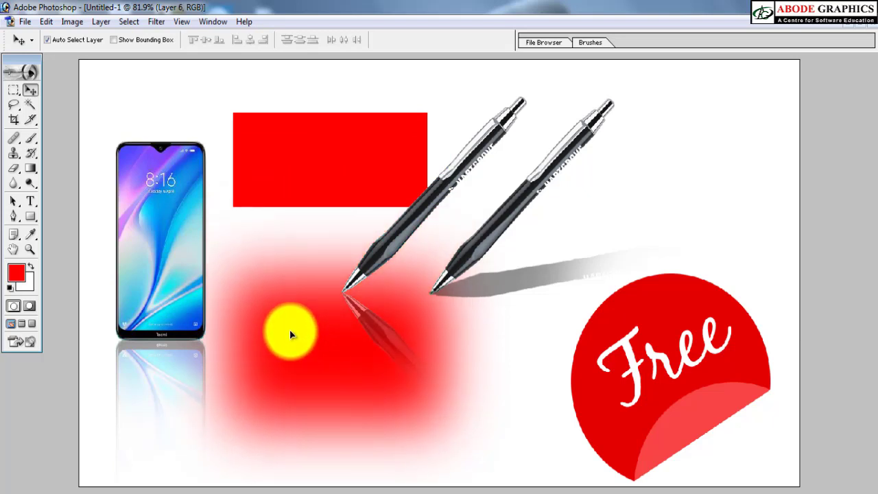
pyautogui.moveTo(289, 331); pyautogui.dragTo(291, 353)
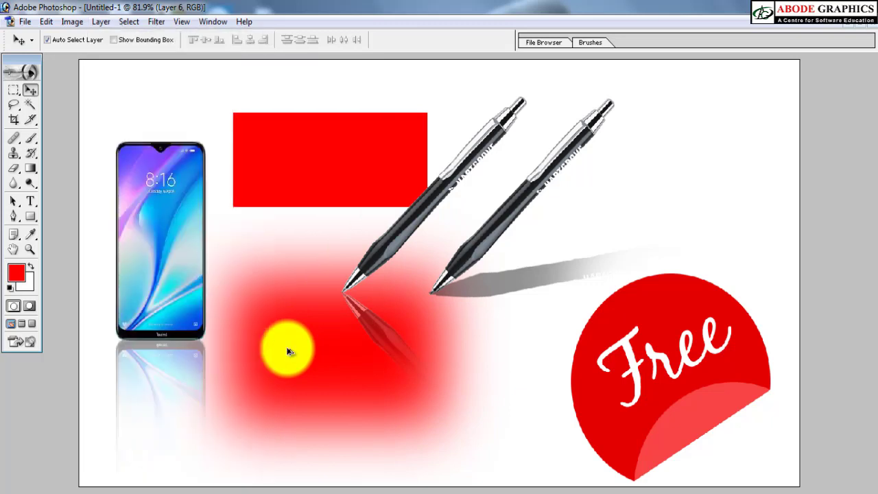
pyautogui.press('Delete')
# Step: Select the solid red rectangle's layer and move it down beside the phone's reflection
pyautogui.rightClick(266, 167)
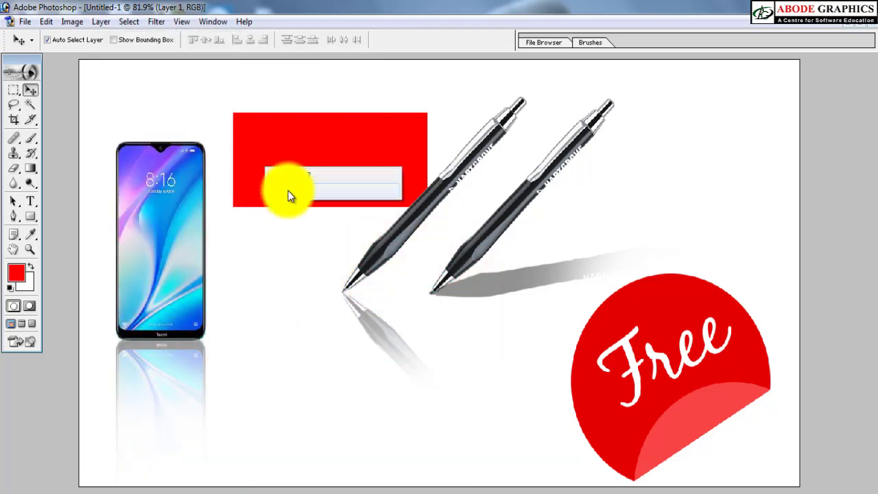
pyautogui.click(296, 177)
pyautogui.moveTo(297, 177); pyautogui.dragTo(273, 431)
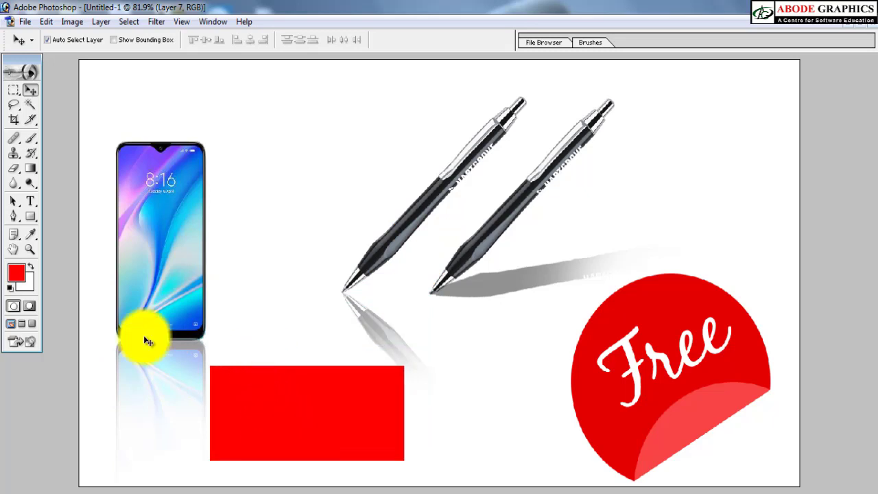
# Step: Switch to the Elliptical Marquee tool with a 40 px feather
pyautogui.click(14, 91)
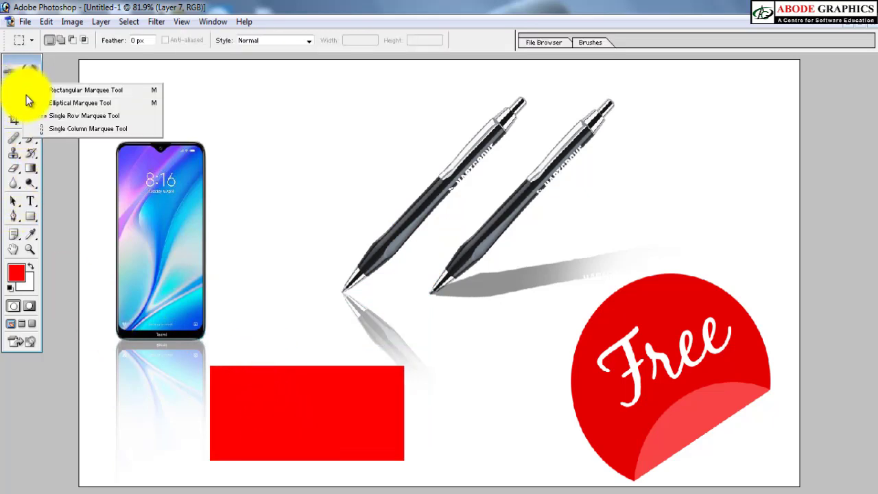
pyautogui.click(65, 102)
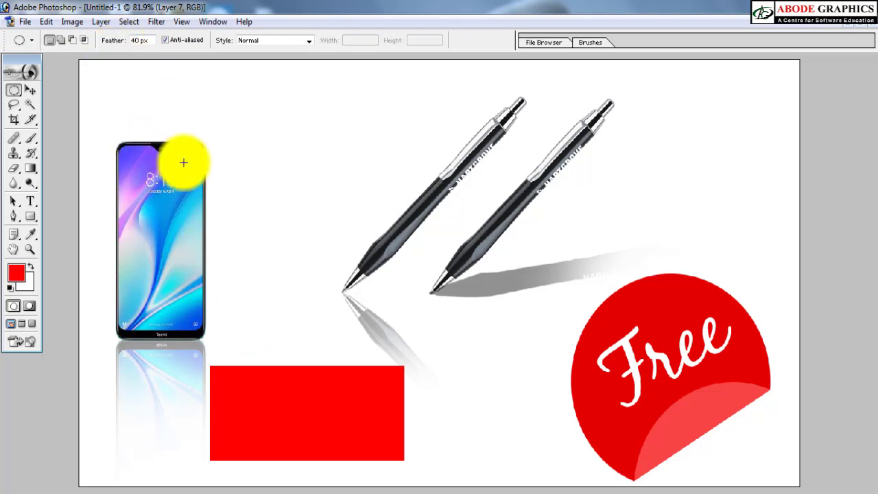
# Step: Try to draw small elliptical selections with a 40 px feather inside the red rectangle
pyautogui.moveTo(261, 378); pyautogui.dragTo(305, 433)
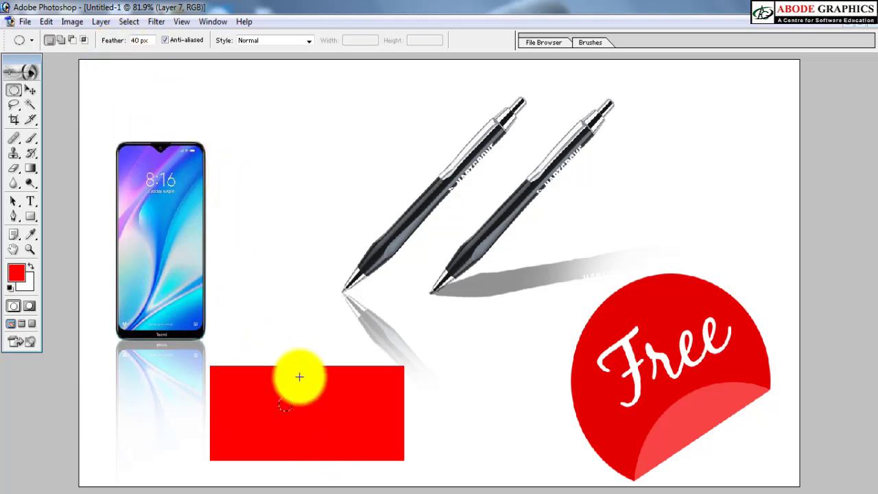
pyautogui.moveTo(270, 379); pyautogui.dragTo(328, 436)
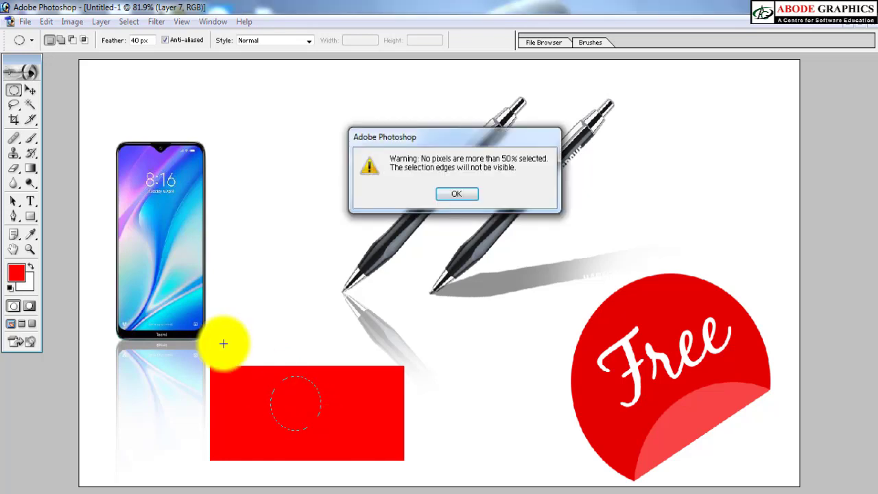
pyautogui.press('Return')
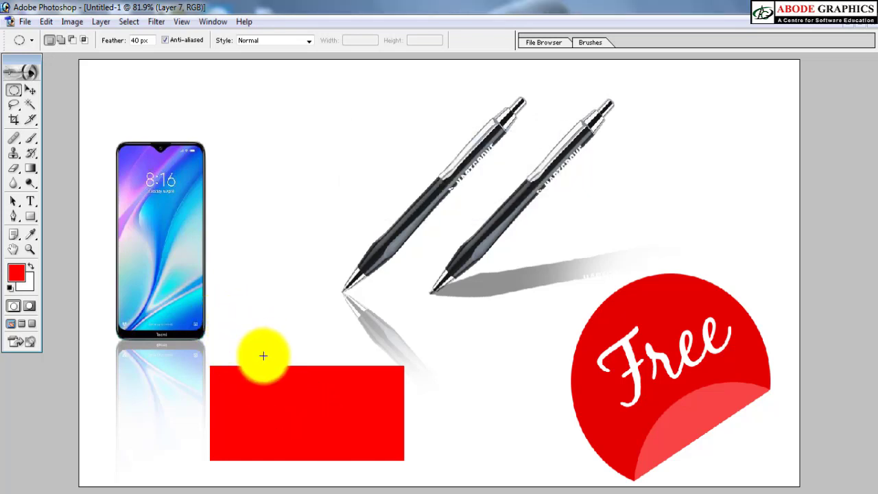
pyautogui.moveTo(274, 375); pyautogui.dragTo(300, 407)
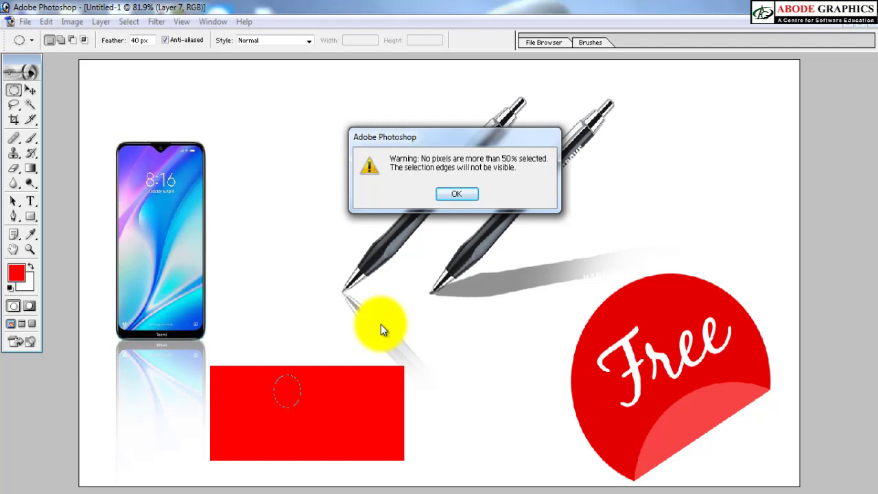
pyautogui.click(264, 347)
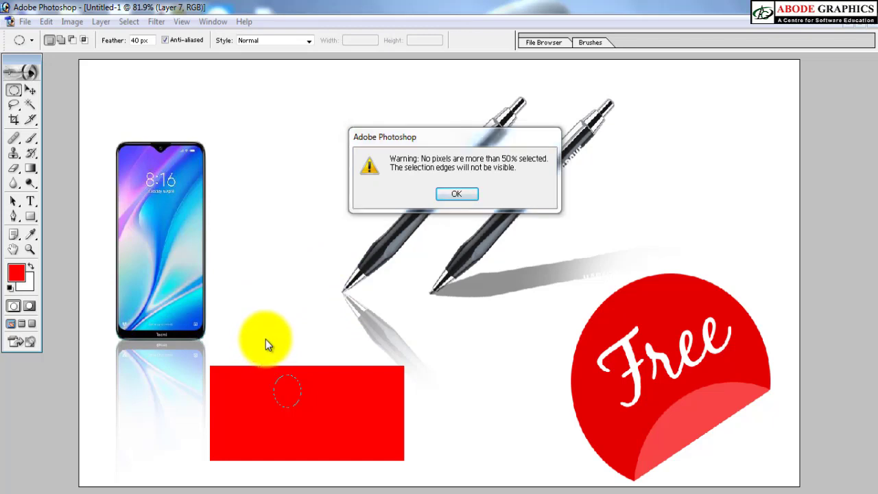
pyautogui.click(462, 194)
# Step: Draw a larger 40 px feathered elliptical selection over the red rectangle, fill it with white on a new layer and deselect
pyautogui.moveTo(252, 310); pyautogui.dragTo(355, 456)
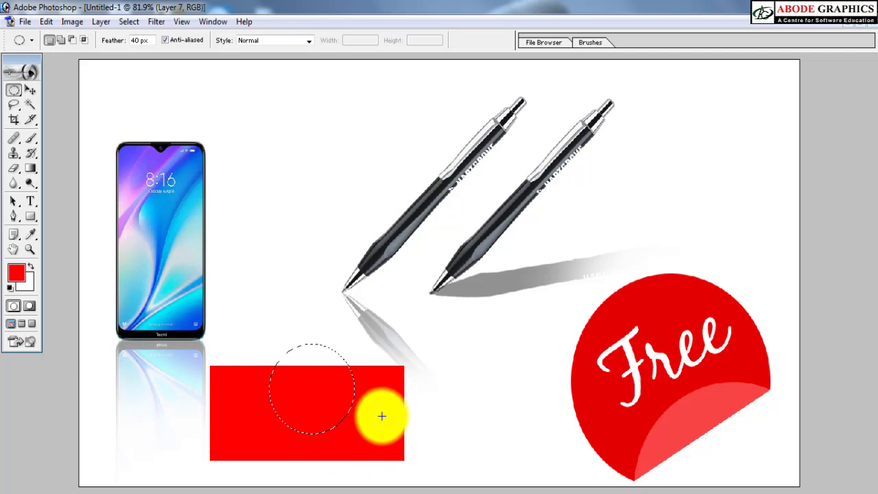
pyautogui.hotkey('ctrl', 'shift', 'n')
pyautogui.press('Return')
pyautogui.hotkey('ctrl', 'BackSpace')
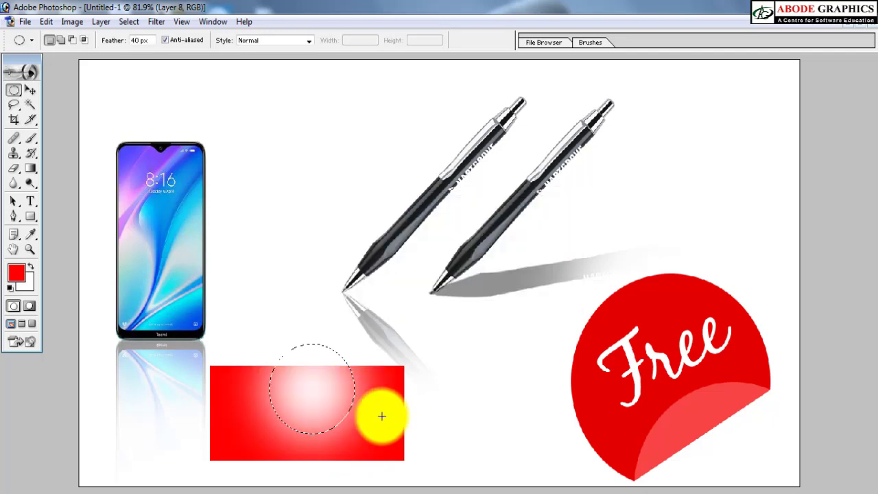
pyautogui.hotkey('ctrl', 'd')
# Step: Move the white glow down to the middle of the red rectangle and set its layer opacity to 70%
pyautogui.press('v')
pyautogui.moveTo(312, 410)
pyautogui.mouseDown()
pyautogui.moveTo(310, 438)
pyautogui.moveTo(304, 427)
pyautogui.moveTo(319, 421)
pyautogui.mouseUp()
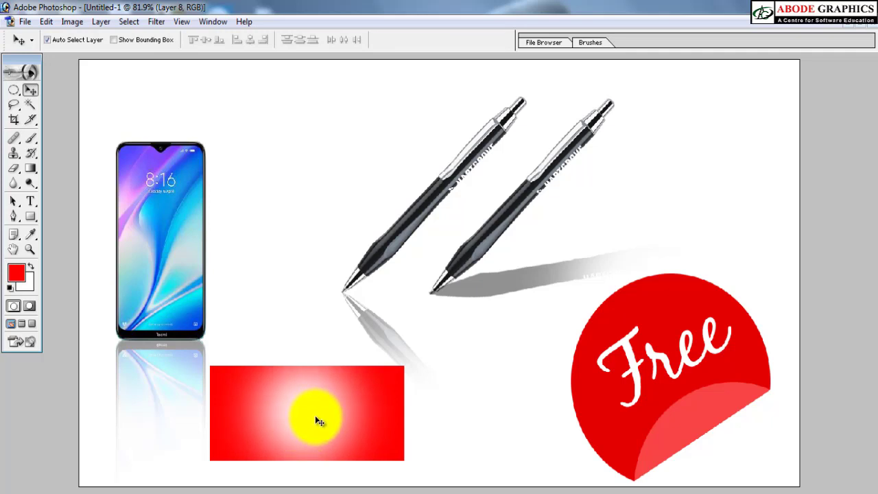
pyautogui.press('4')
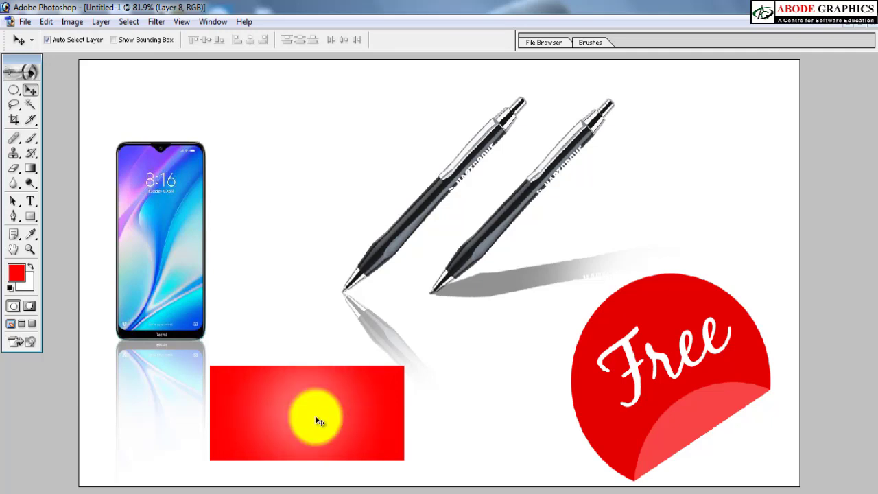
pyautogui.press('7')
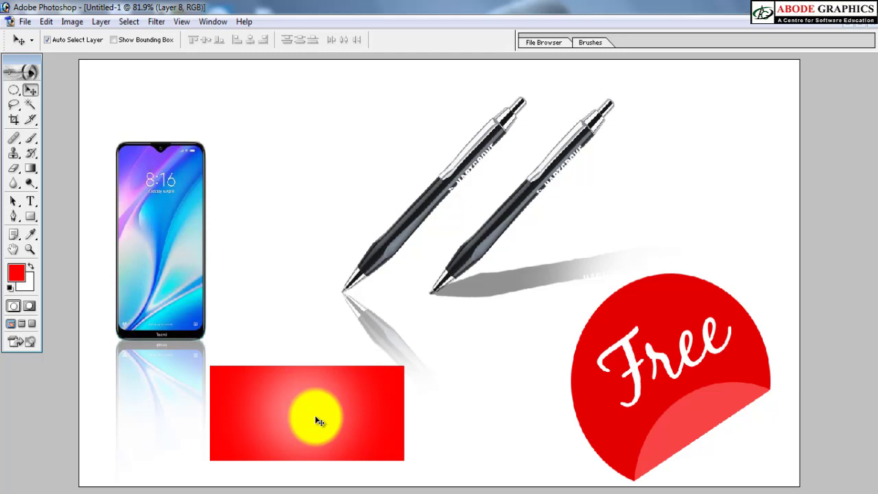
pyautogui.moveTo(319, 421); pyautogui.dragTo(159, 294)
pyautogui.moveTo(212, 92); pyautogui.dragTo(373, 271)
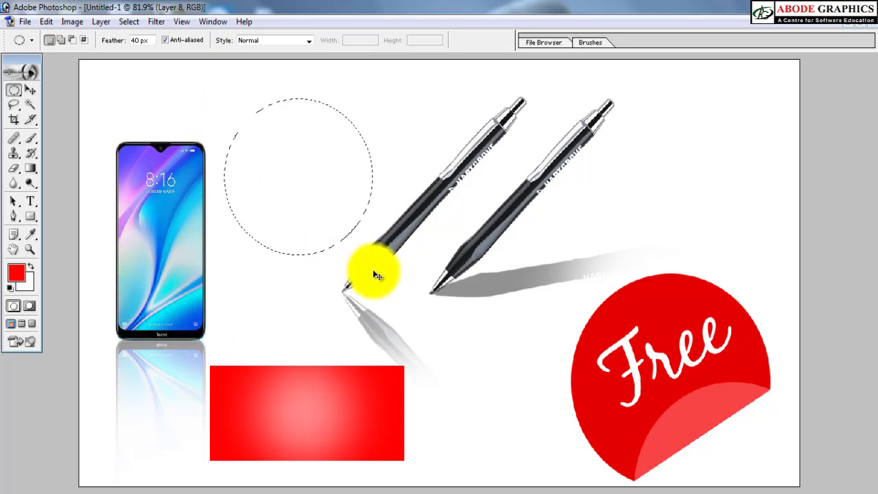
pyautogui.click(95, 114)
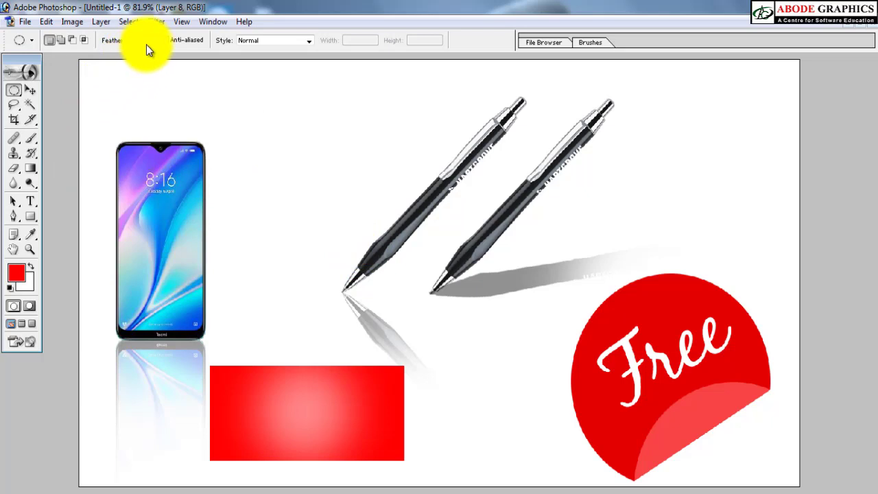
pyautogui.moveTo(150, 45); pyautogui.dragTo(123, 46)
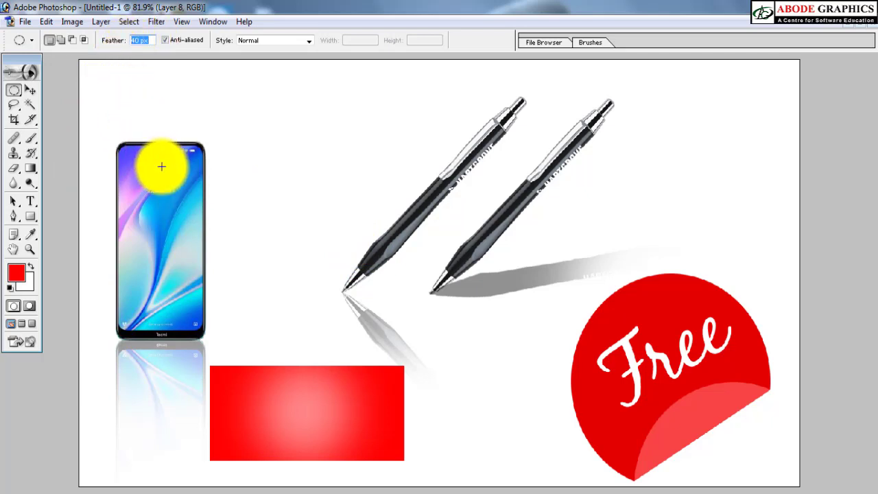
pyautogui.click(15, 105)
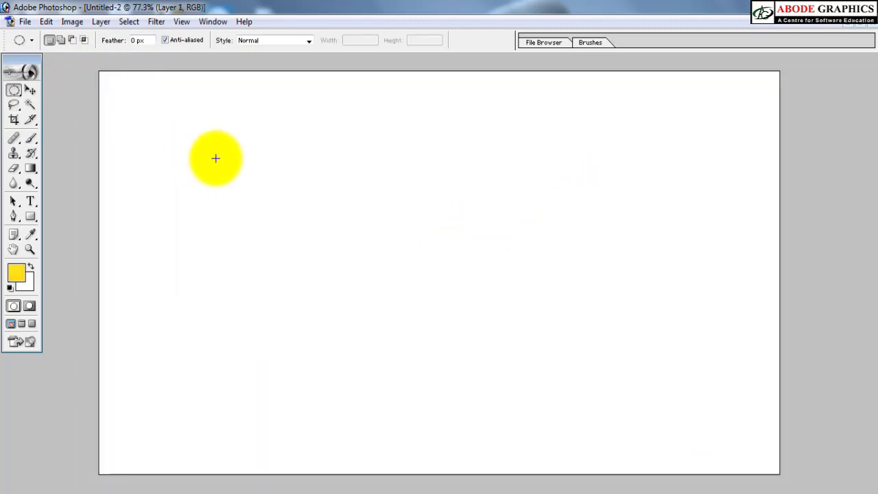
# Step: Draw a large unfeathered elliptical selection on the blank Untitled-2 canvas, fill it with yellow on a new layer and deselect
pyautogui.moveTo(246, 180); pyautogui.dragTo(415, 341)
pyautogui.moveTo(477, 374); pyautogui.dragTo(536, 427)
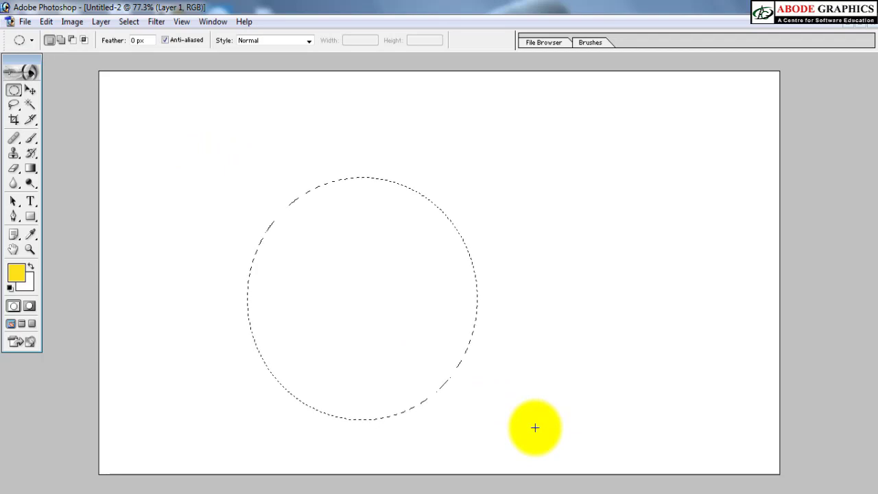
pyautogui.hotkey('ctrl', 'shift', 'n')
pyautogui.press('Return')
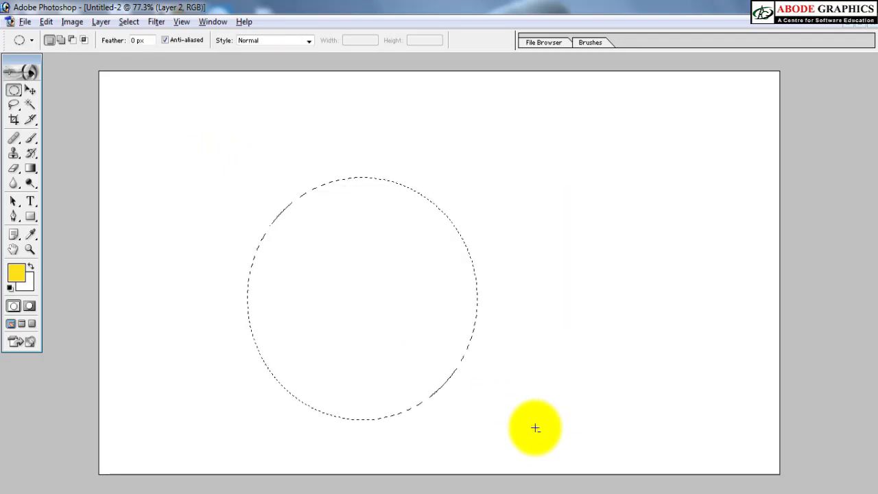
pyautogui.hotkey('alt', 'BackSpace')
pyautogui.hotkey('ctrl', 'd')
pyautogui.press('v')
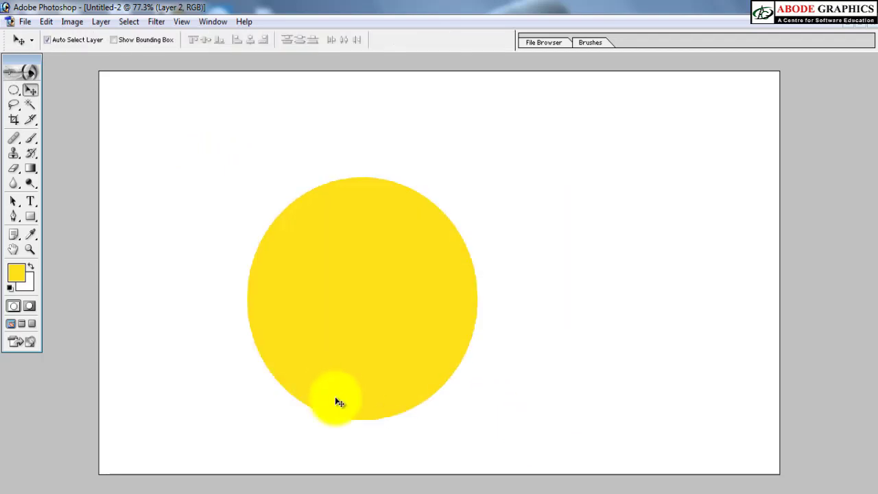
pyautogui.moveTo(337, 402); pyautogui.dragTo(358, 313)
pyautogui.hotkey('ctrl', 'z')
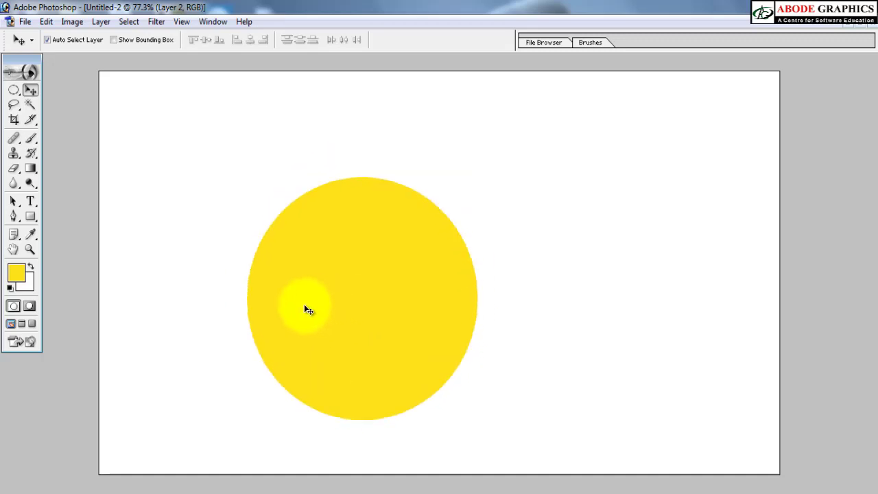
# Step: Draw a 30 px feathered elliptical selection on the yellow circle's upper-left part and fill it with white on a new layer
pyautogui.press('m')
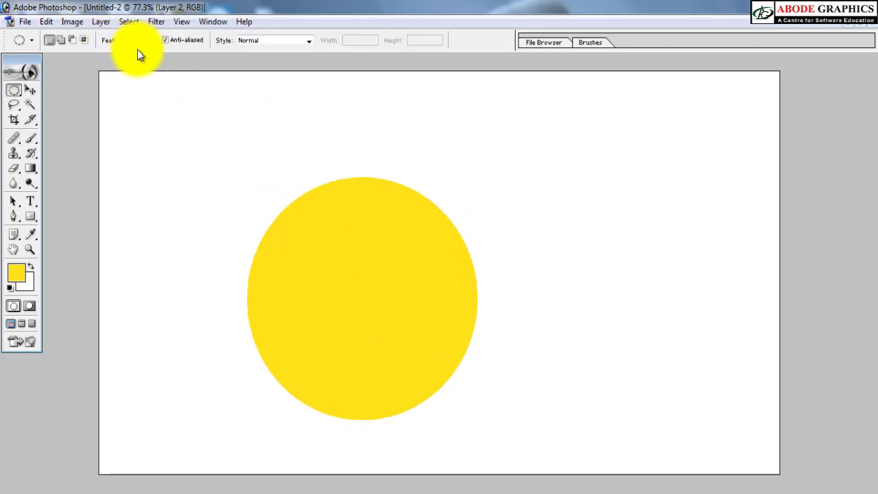
pyautogui.doubleClick(135, 41)
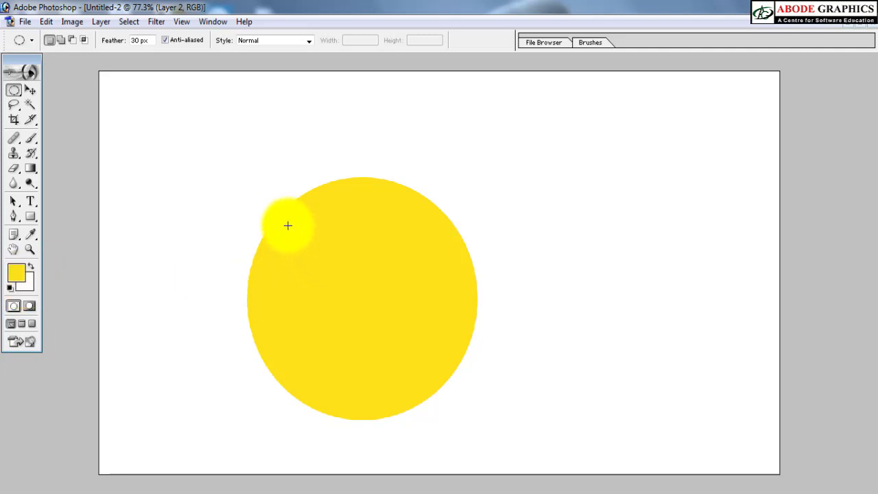
pyautogui.moveTo(288, 226); pyautogui.dragTo(407, 336)
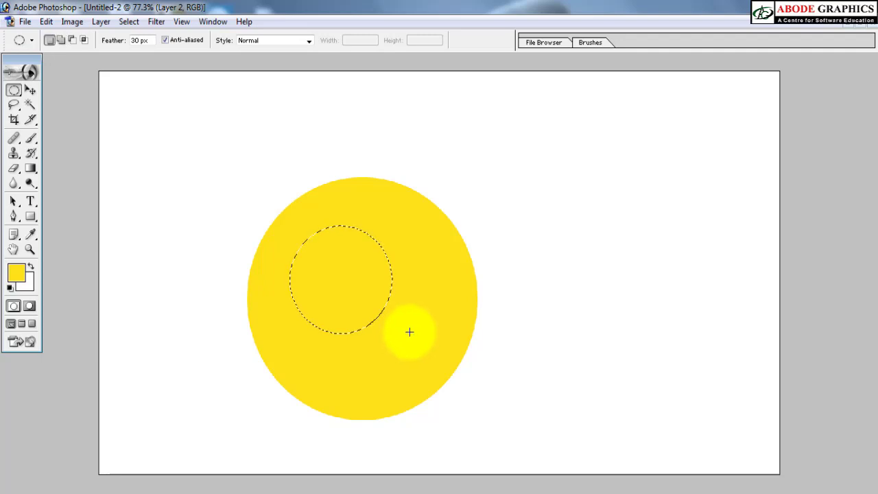
pyautogui.hotkey('ctrl', 'shift', 'n')
pyautogui.press('Return')
pyautogui.hotkey('ctrl', 'BackSpace')
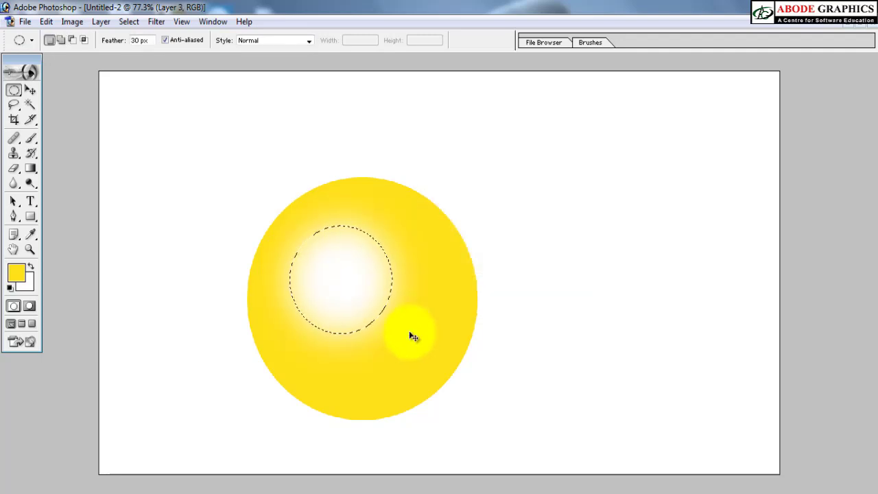
# Step: Undo the white fill, its new layer and the feathered selection on the yellow circle
pyautogui.hotkey('ctrl', 'z')
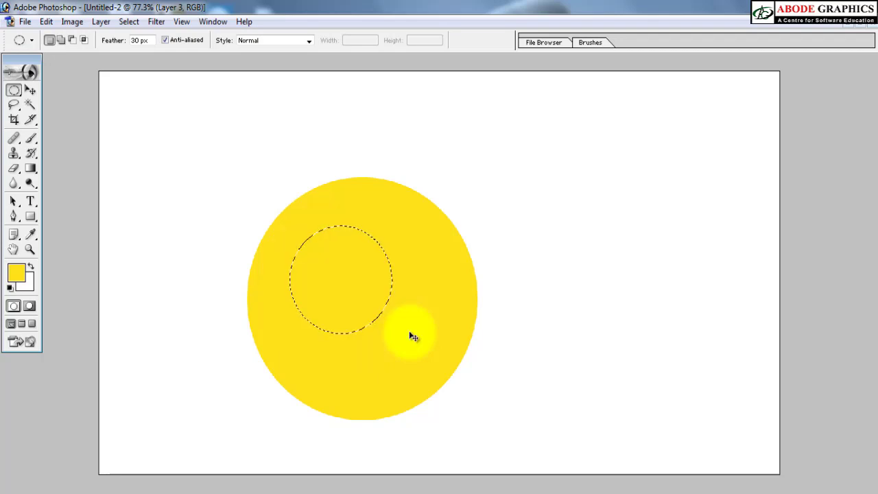
pyautogui.hotkey('ctrl', 'alt', 'z')
pyautogui.hotkey('ctrl', 'alt', 'z')
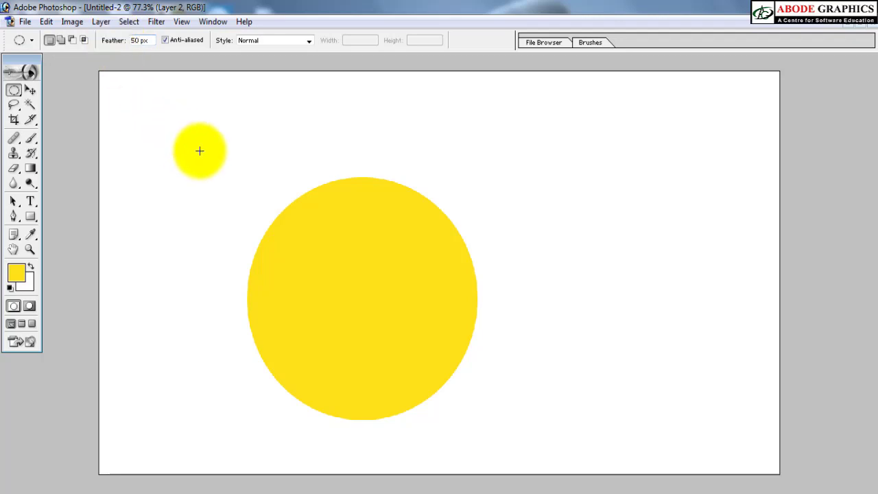
# Step: With a 50 px feather, draw an elliptical selection on the yellow circle's upper-left part, fill it with white on a new layer and deselect
pyautogui.moveTo(280, 225); pyautogui.dragTo(386, 336)
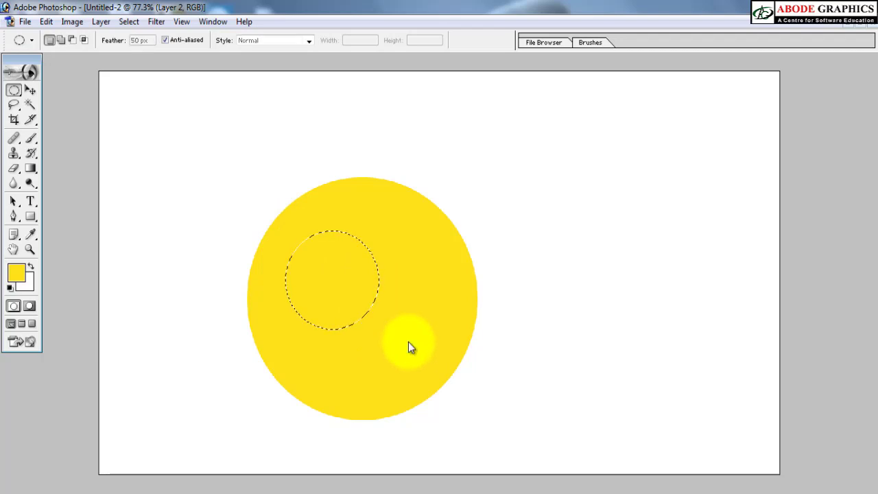
pyautogui.hotkey('ctrl', 'shift', 'n')
pyautogui.press('Return')
pyautogui.hotkey('ctrl', 'BackSpace')
pyautogui.hotkey('ctrl', 'd')
pyautogui.press('v')
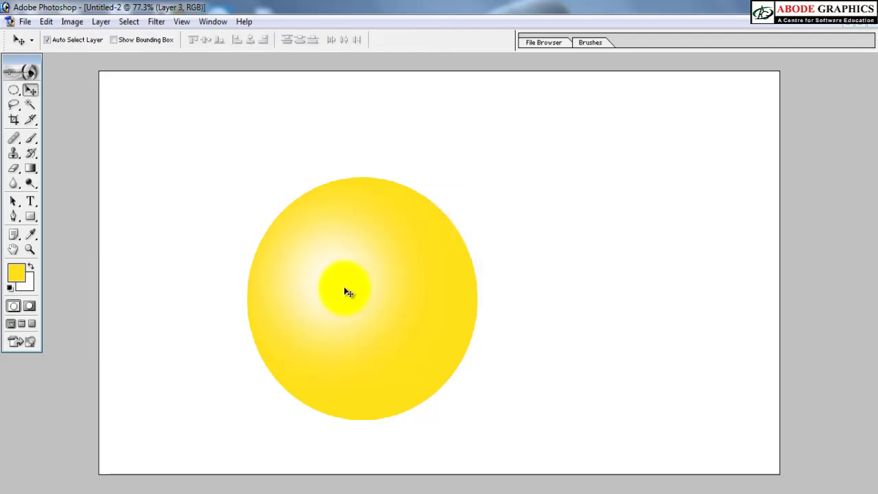
# Step: Move the white highlight toward the yellow ball's upper left, scaled to 110.6% and set to 50% opacity
pyautogui.moveTo(350, 290); pyautogui.dragTo(314, 250)
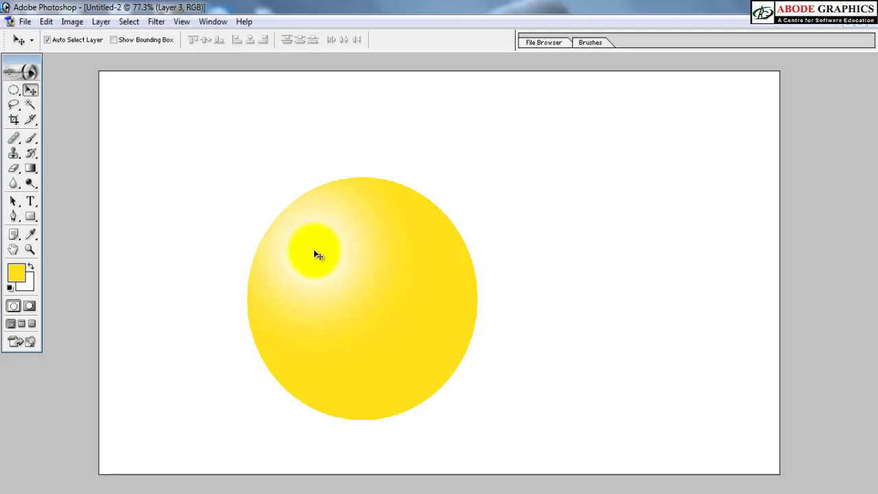
pyautogui.hotkey('ctrl', 't')
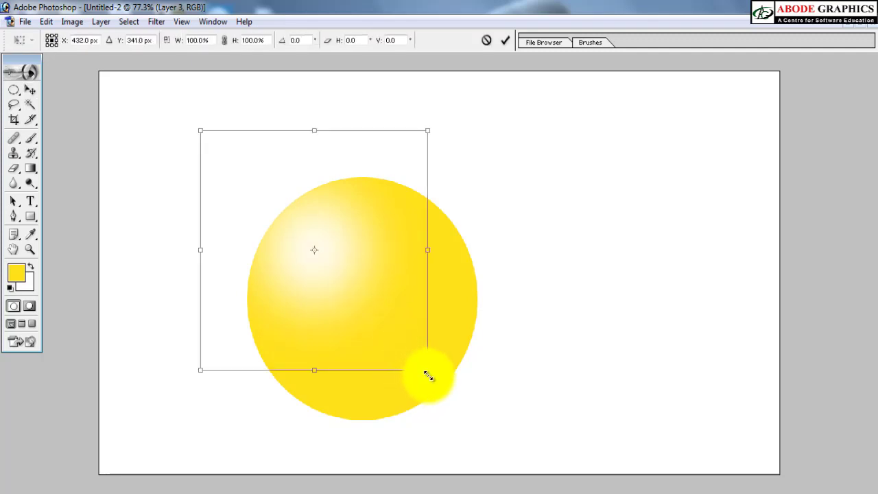
pyautogui.moveTo(427, 371); pyautogui.dragTo(452, 402)
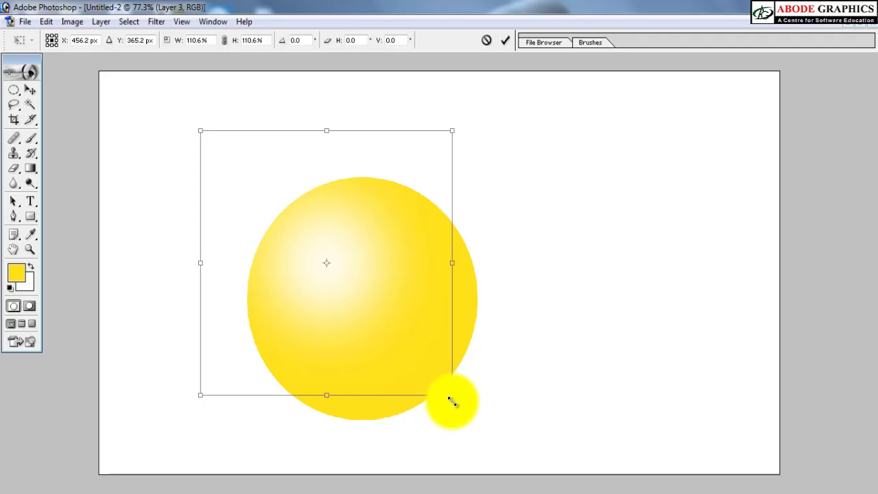
pyautogui.press('Return')
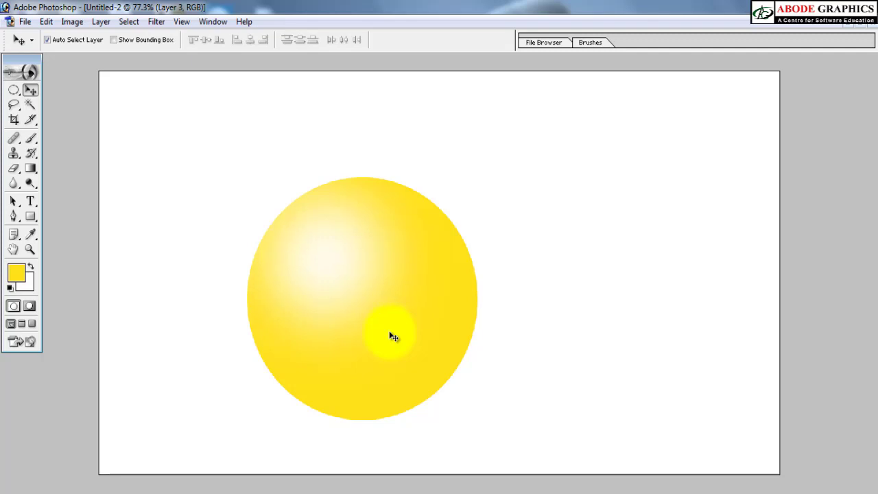
pyautogui.press('5')
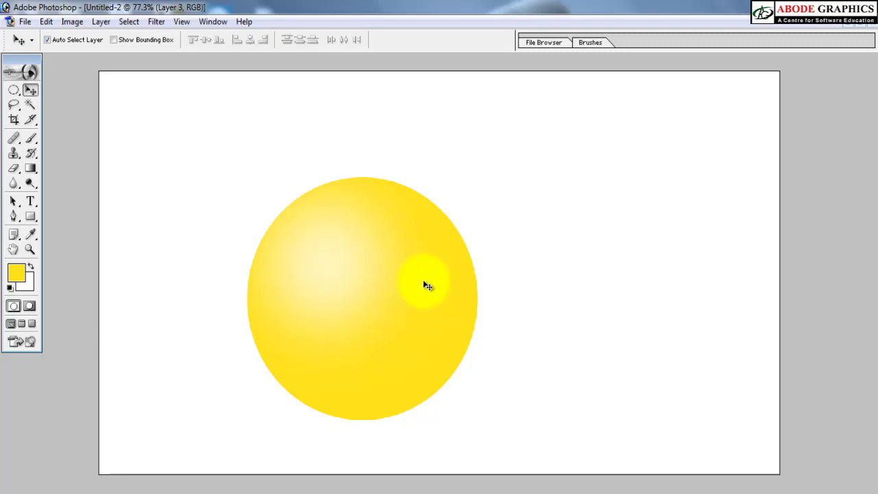
# Step: Set the feather to 0 px and draw a small circular selection on the ball's upper-left part
pyautogui.press('m')
pyautogui.moveTo(264, 213); pyautogui.dragTo(307, 258)
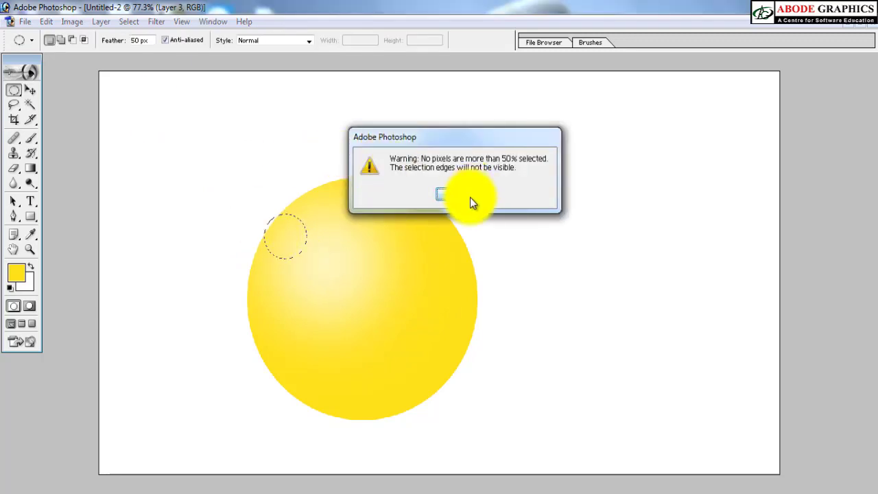
pyautogui.click(470, 197)
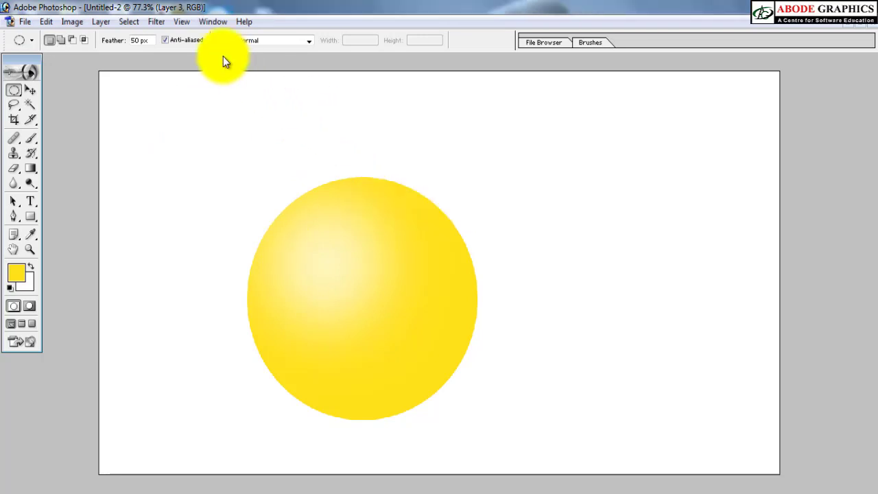
pyautogui.moveTo(153, 39); pyautogui.dragTo(120, 35)
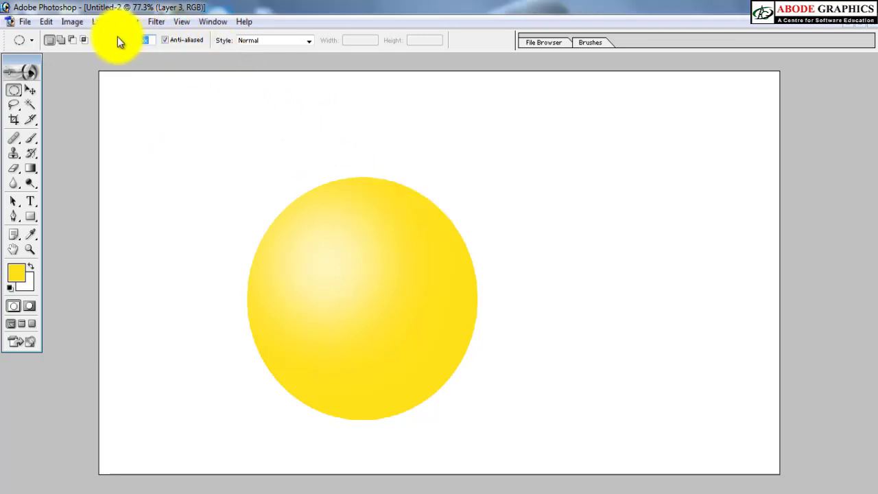
pyautogui.write('0')
pyautogui.press('Return')
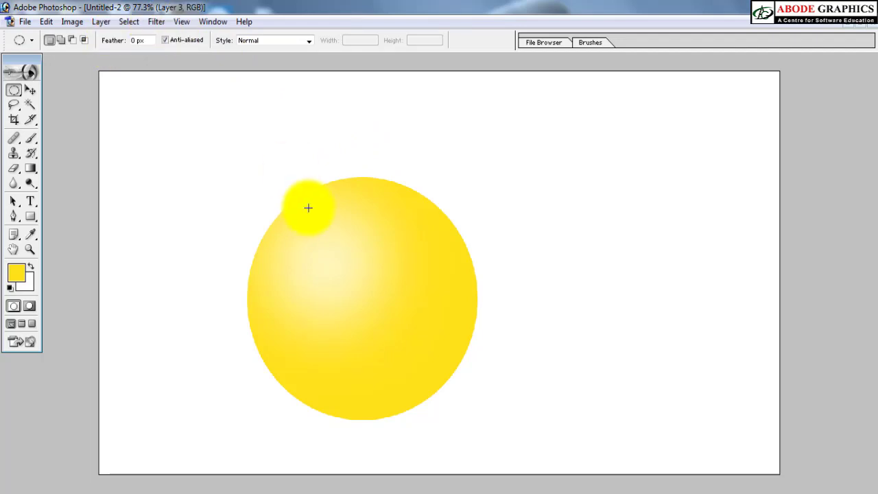
pyautogui.moveTo(284, 220); pyautogui.dragTo(326, 263)
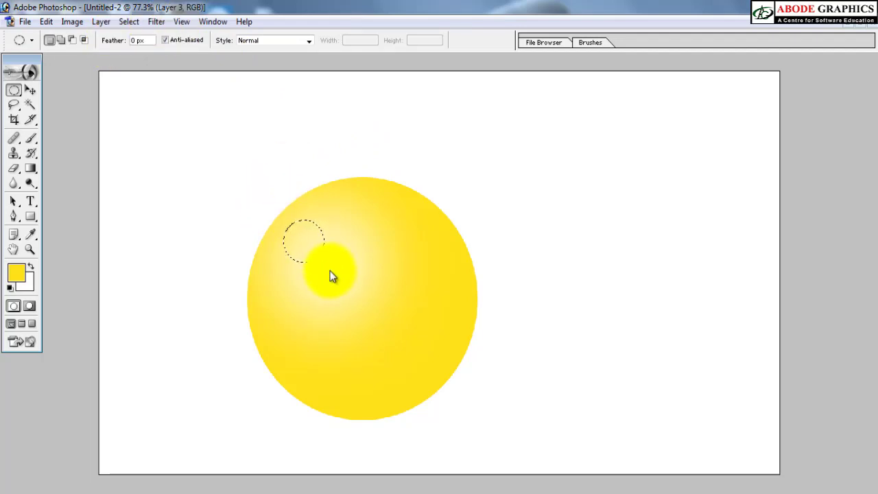
# Step: Fill the small circular selection with white on a new layer and deselect
pyautogui.hotkey('ctrl', 'shift', 'n')
pyautogui.press('Return')
pyautogui.hotkey('ctrl', 'BackSpace')
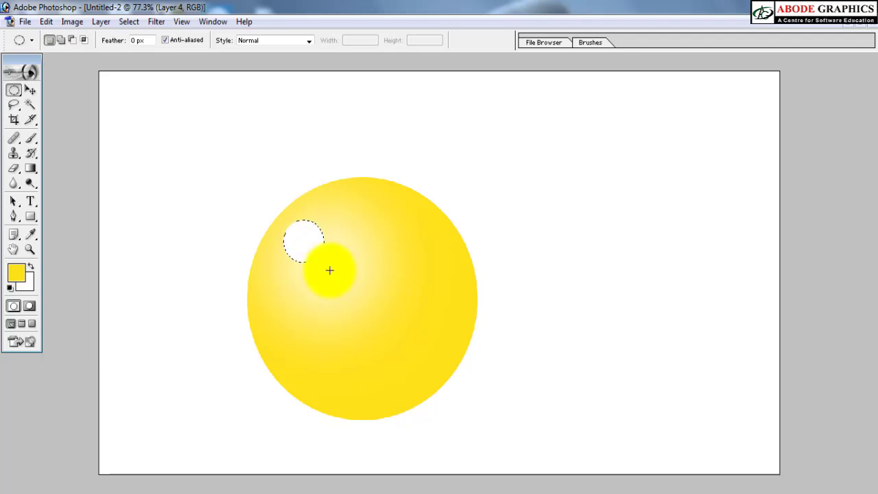
pyautogui.hotkey('ctrl', 'd')
# Step: Duplicate the white circle, fill the copy with black and shrink it into a pupil inside the white eye
pyautogui.press('v')
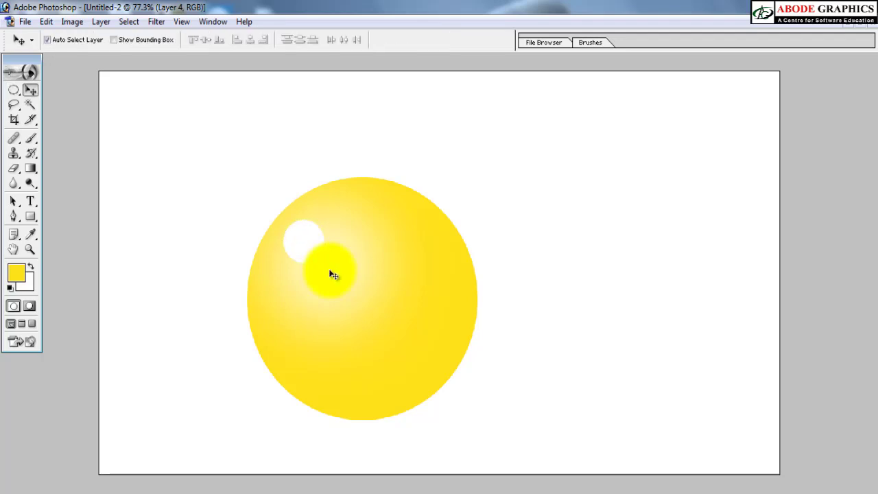
pyautogui.hotkey('ctrl', 'j')
pyautogui.press('d')
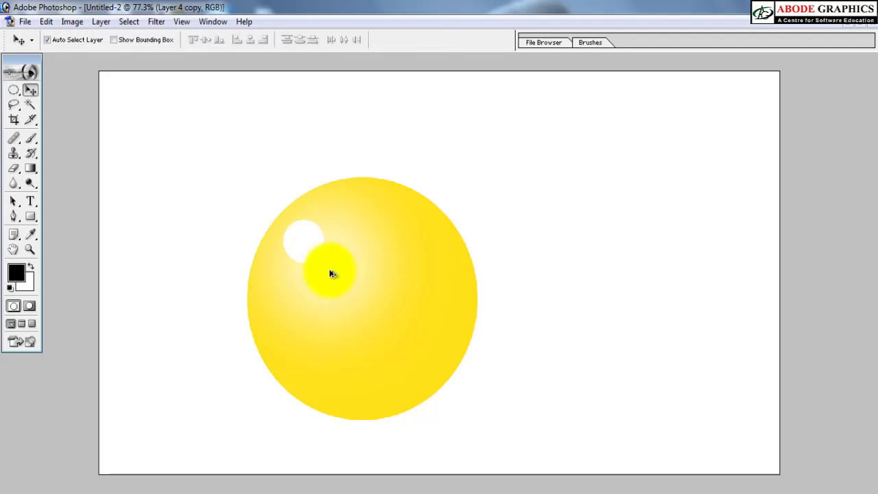
pyautogui.hotkey('shift', 'alt', 'BackSpace')
pyautogui.hotkey('ctrl', 't')
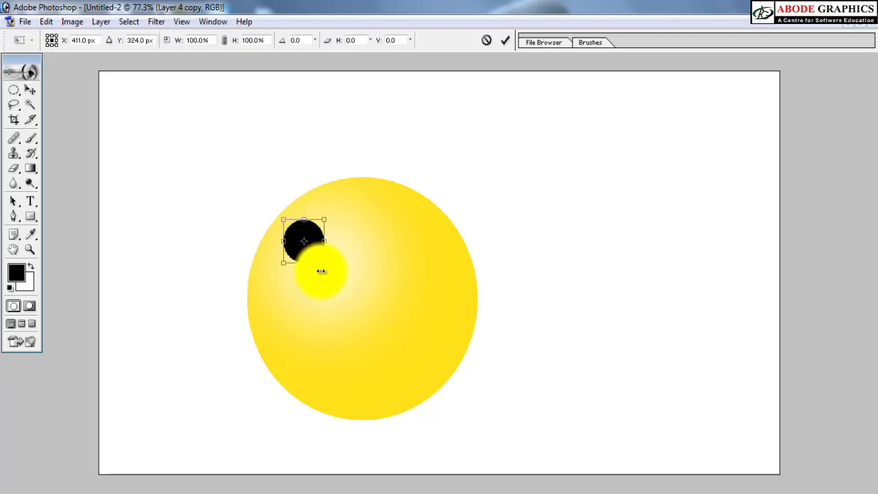
pyautogui.moveTo(324, 263)
pyautogui.mouseDown()
pyautogui.moveTo(304, 265)
pyautogui.moveTo(320, 259)
pyautogui.mouseUp()
pyautogui.press('Return')
pyautogui.hotkey('shift', 'Left')
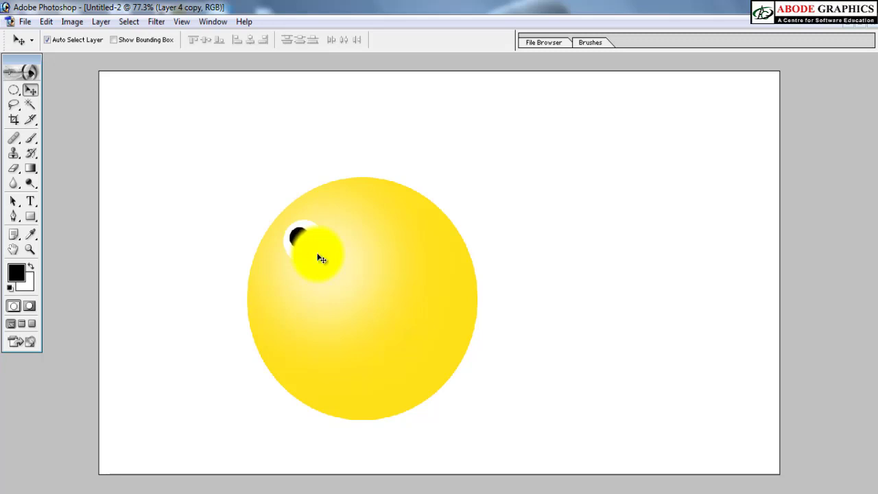
# Step: Duplicate the eye with its black pupil and place the copy to the right and slightly higher
pyautogui.moveTo(321, 258); pyautogui.dragTo(321, 241)
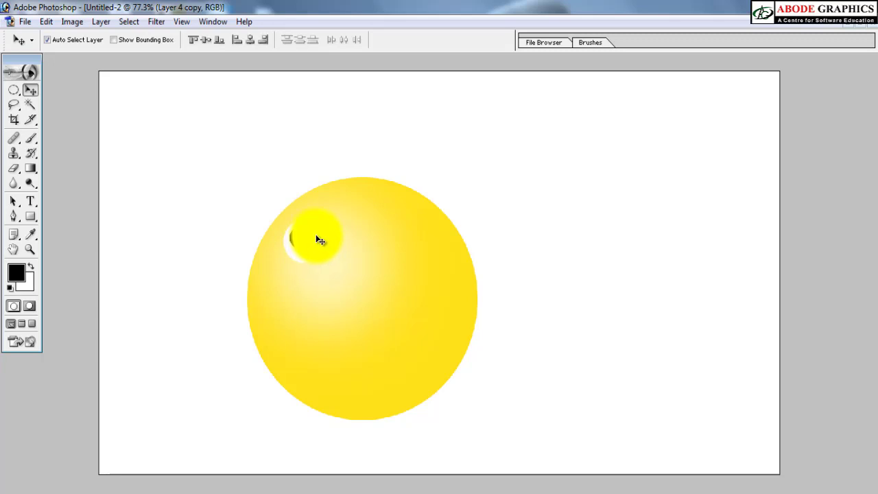
pyautogui.moveTo(319, 240)
pyautogui.mouseDown()
pyautogui.moveTo(322, 270)
pyautogui.moveTo(311, 249)
pyautogui.moveTo(326, 241)
pyautogui.mouseUp()
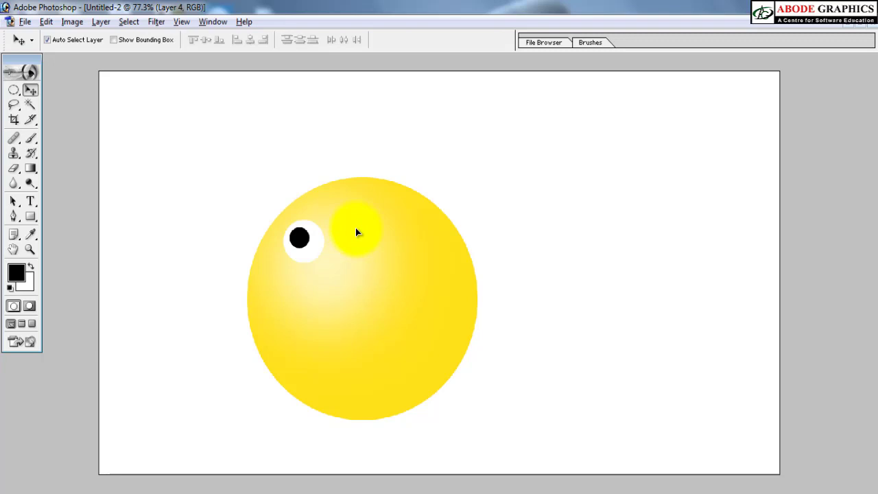
pyautogui.moveTo(355, 233)
pyautogui.mouseDown()
pyautogui.moveTo(300, 224)
pyautogui.moveTo(278, 202)
pyautogui.moveTo(263, 212)
pyautogui.mouseUp()
# Step: Draw a thin slanted polygonal lasso selection above the left eye, fill it with black on a new layer and deselect
pyautogui.press('l')
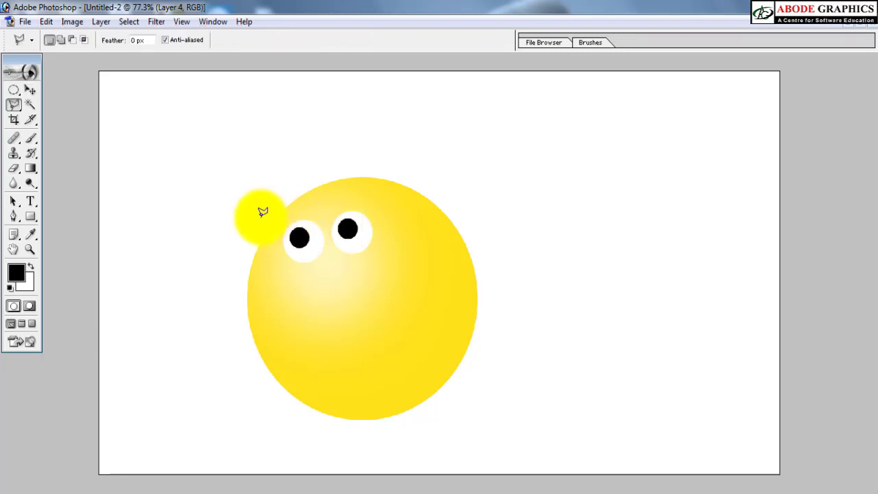
pyautogui.click(261, 217)
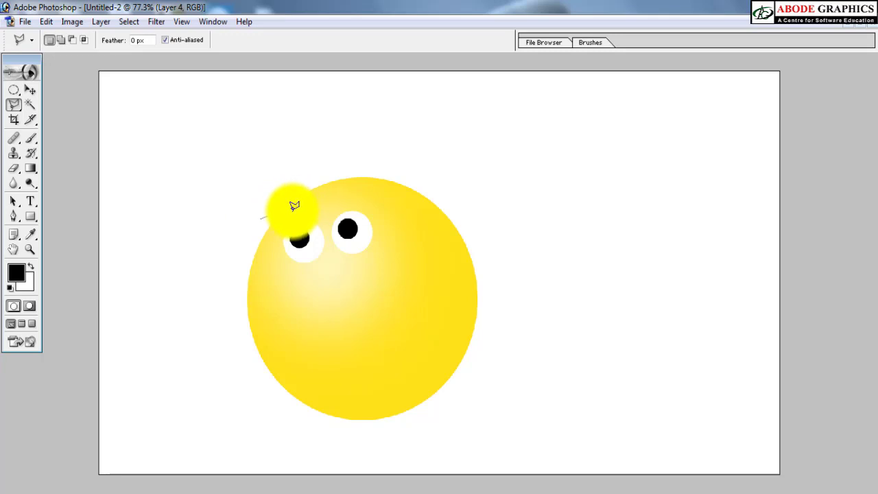
pyautogui.click(295, 207)
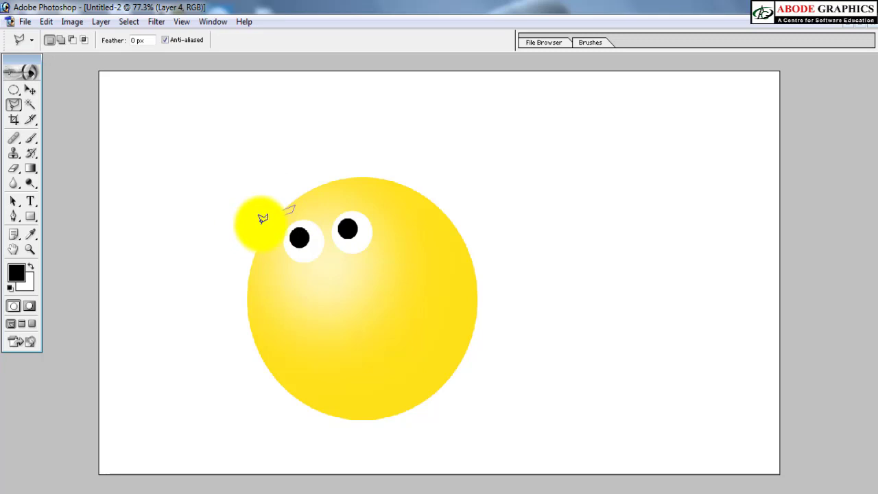
pyautogui.click(261, 220)
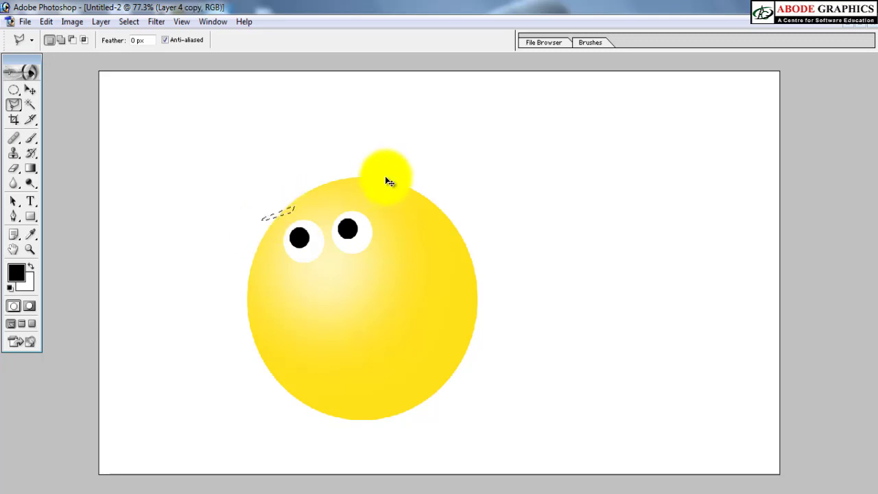
pyautogui.hotkey('ctrl', 'shift', 'n')
pyautogui.press('Return')
pyautogui.hotkey('alt', 'BackSpace')
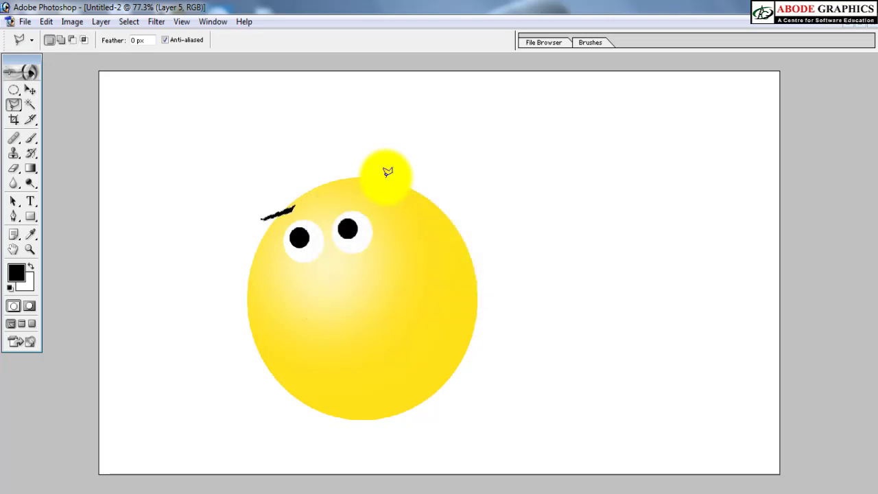
pyautogui.hotkey('ctrl', 'd')
# Step: Rotate the black eyebrow by -11.7 degrees and nudge it down and right toward the left eye
pyautogui.press('v')
pyautogui.hotkey('ctrl', 't')
pyautogui.moveTo(348, 194); pyautogui.dragTo(364, 174)
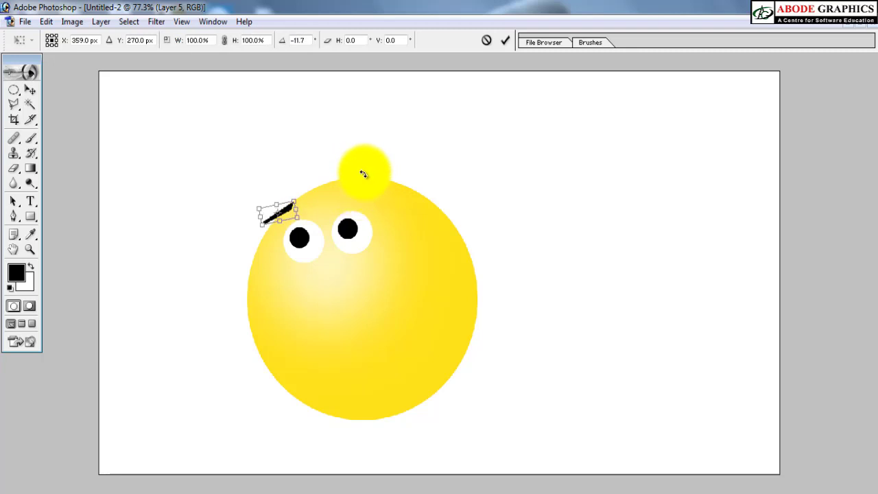
pyautogui.press('Return')
pyautogui.hotkey('shift', 'Down')
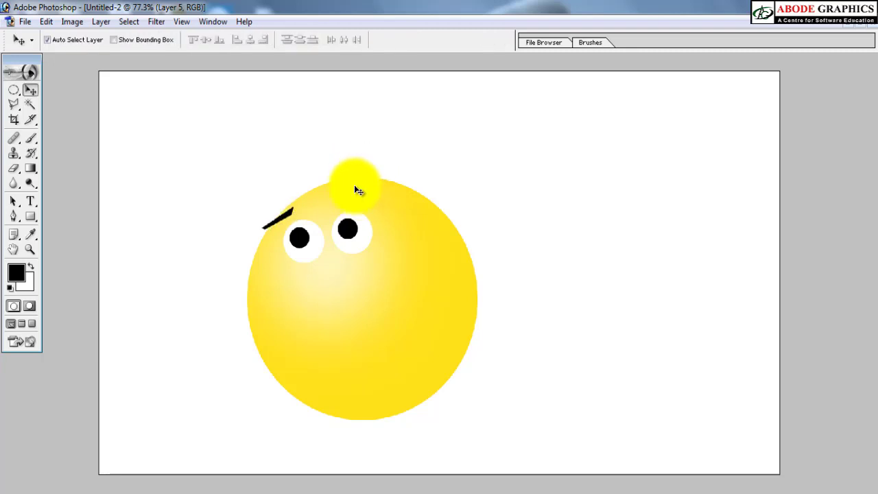
pyautogui.hotkey('shift', 'Right')
# Step: Duplicate the eyebrow and move the copy up and right until it sits above the right eye
pyautogui.hotkey('alt', 'Right')
pyautogui.hotkey('shift', 'Right')
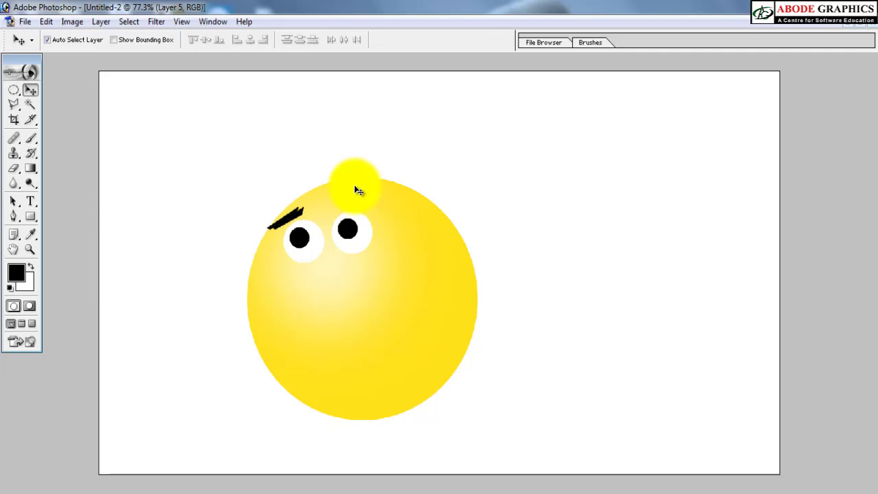
pyautogui.hotkey('shift', 'Up')
pyautogui.hotkey('shift', 'Up')
pyautogui.hotkey('shift', 'Up')
pyautogui.hotkey('shift', 'Right')
pyautogui.hotkey('shift', 'Right')
pyautogui.hotkey('shift', 'Right')
pyautogui.hotkey('shift', 'Right')
pyautogui.hotkey('shift', 'Right')
pyautogui.hotkey('shift', 'Right')
pyautogui.hotkey('shift', 'Right')
pyautogui.hotkey('shift', 'Right')
pyautogui.hotkey('shift', 'Right')
# Step: Flip the right eyebrow horizontally, rotate it until nearly level and position it just above the right eye
pyautogui.hotkey('ctrl', 't')
pyautogui.rightClick(353, 199)
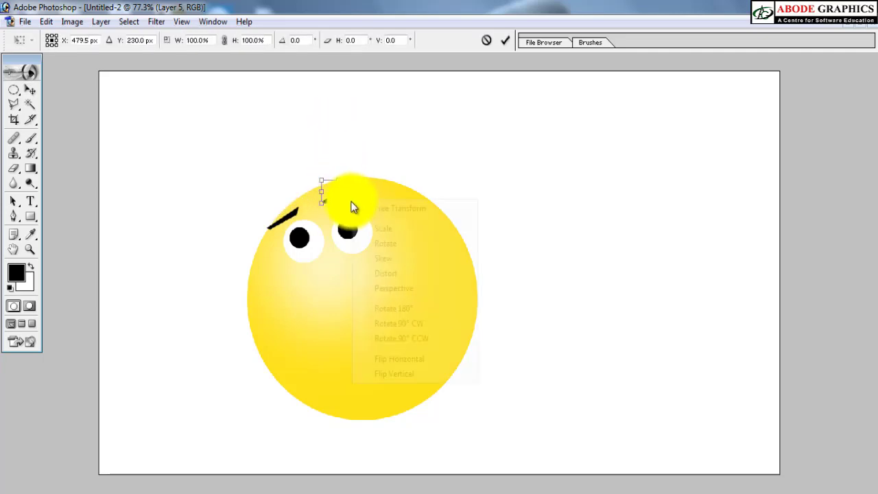
pyautogui.click(401, 362)
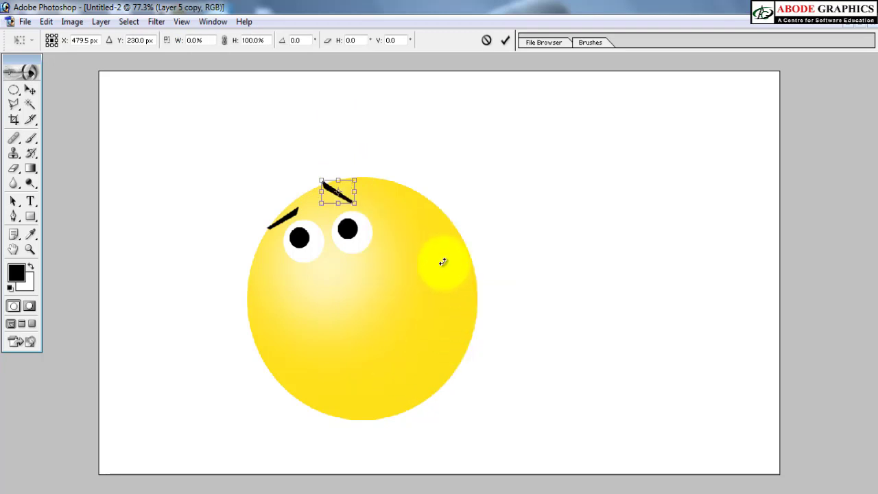
pyautogui.moveTo(423, 170); pyautogui.dragTo(416, 165)
pyautogui.press('Return')
pyautogui.hotkey('shift', 'Right')
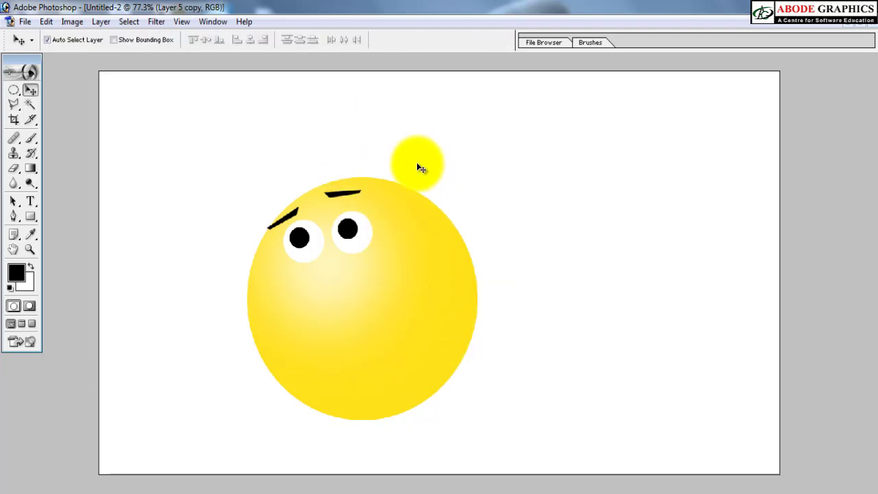
pyautogui.hotkey('shift', 'Down')
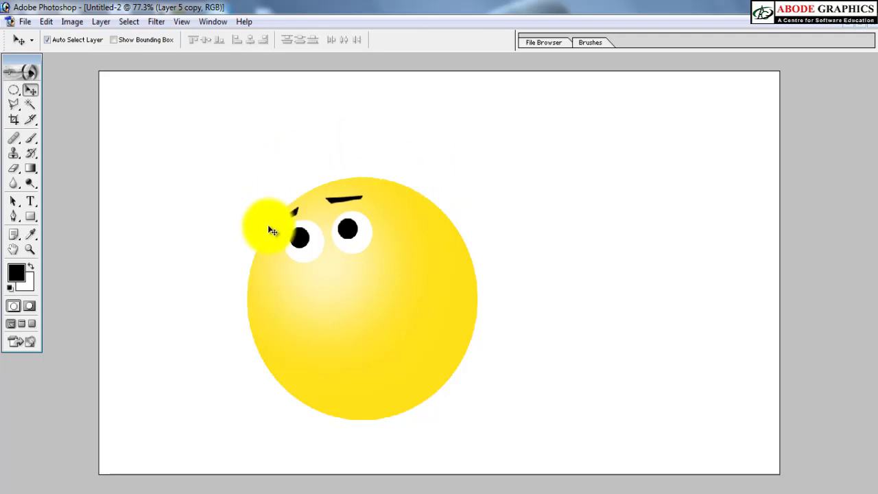
# Step: Select the left eyebrow's layer, Layer 5, and move the eyebrow slightly left over the ball's edge
pyautogui.rightClick(290, 217)
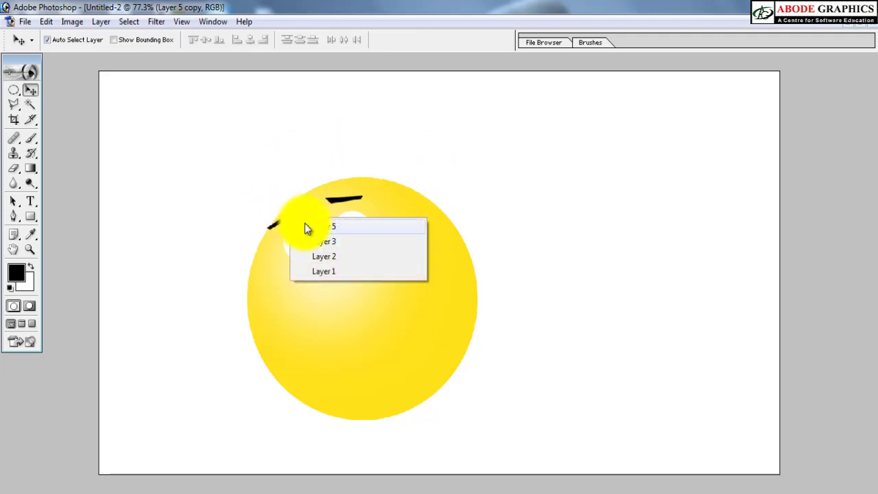
pyautogui.click(304, 224)
pyautogui.moveTo(292, 217); pyautogui.dragTo(283, 214)
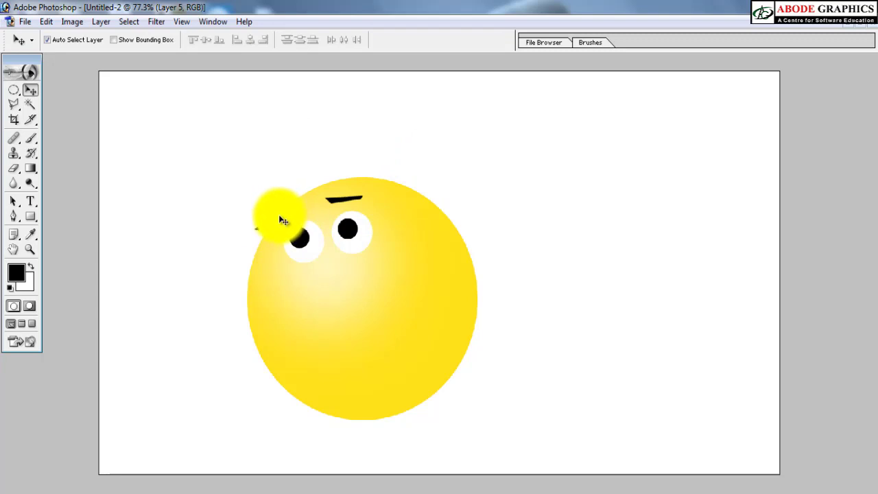
# Step: Draw a wide, flat elliptical mouth selection on the ball's lower part, fill it with black on a new layer and deselect
pyautogui.press('m')
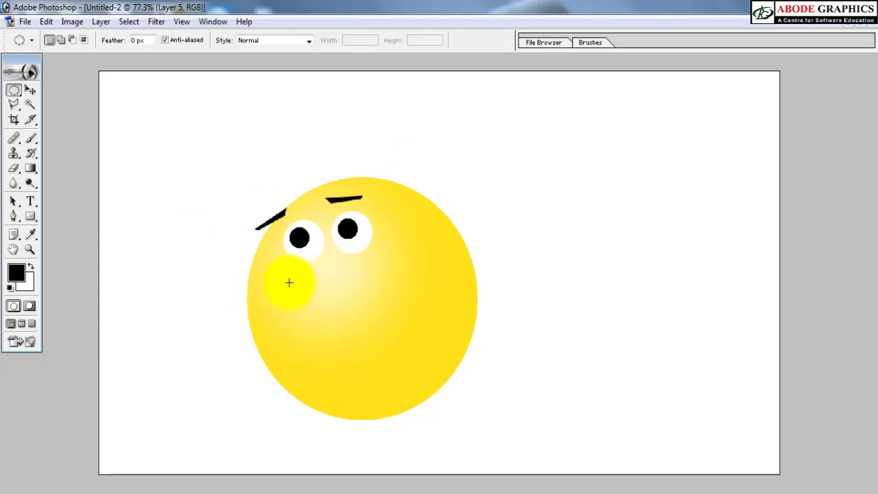
pyautogui.moveTo(288, 282); pyautogui.dragTo(400, 372)
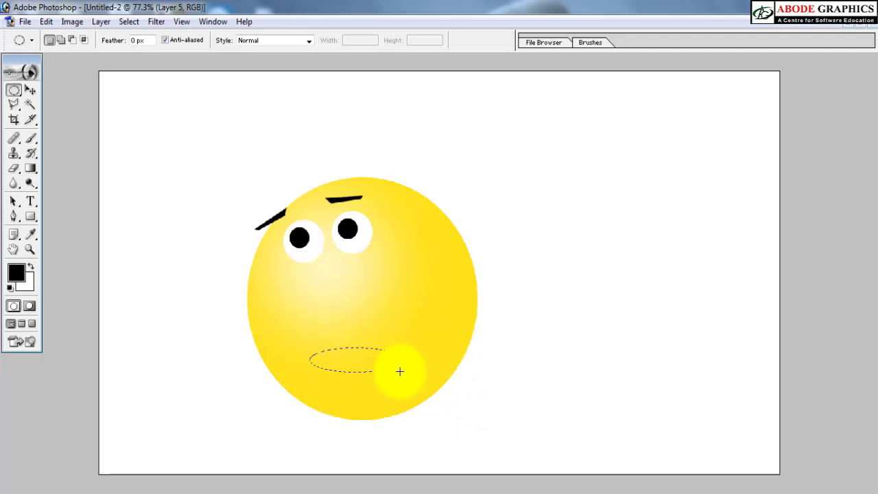
pyautogui.hotkey('ctrl', 'shift', 'n')
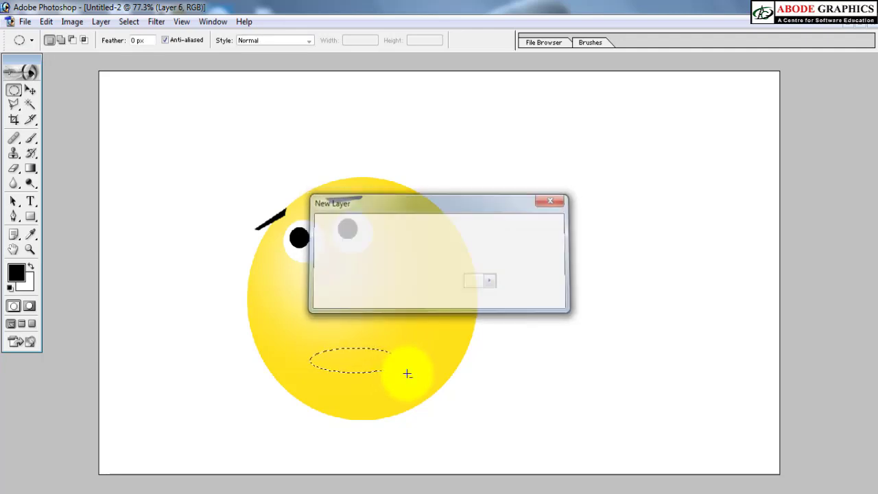
pyautogui.press('Return')
pyautogui.hotkey('alt', 'BackSpace')
pyautogui.hotkey('ctrl', 'd')
# Step: Rotate the black mouth ellipse about 12 degrees counterclockwise so that its right end tilts upward
pyautogui.press('v')
pyautogui.hotkey('ctrl', 't')
pyautogui.moveTo(417, 287); pyautogui.dragTo(424, 226)
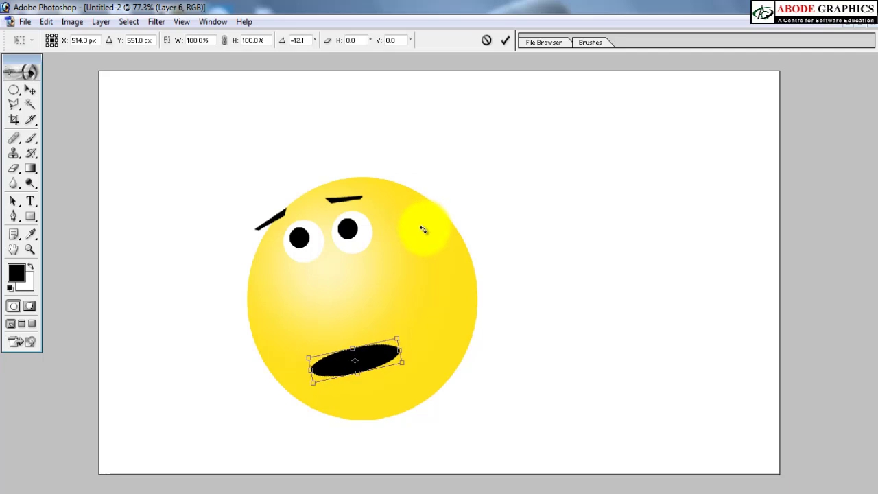
pyautogui.press('Return')
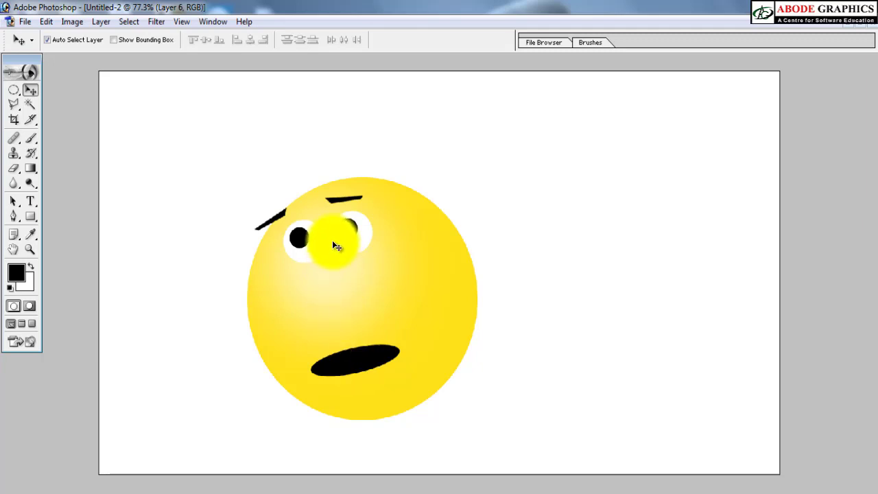
# Step: Select the mouth ellipse's layer, Layer 6, and move the ellipse off the ball onto the white area at the right
pyautogui.rightClick(357, 364)
pyautogui.click(362, 367)
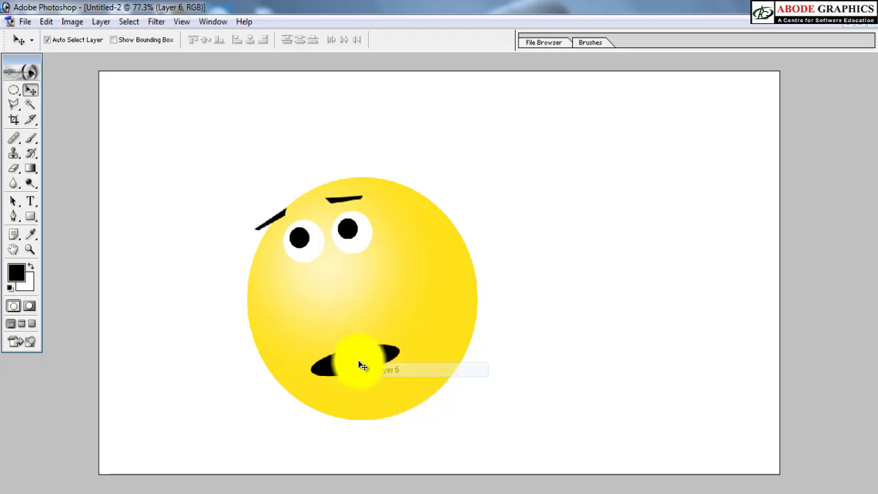
pyautogui.moveTo(369, 369); pyautogui.dragTo(553, 217)
# Step: Make a thin crescent smile selection by subtracting one ellipse from another on the lower face, fill it with black on a new layer and deselect
pyautogui.press('m')
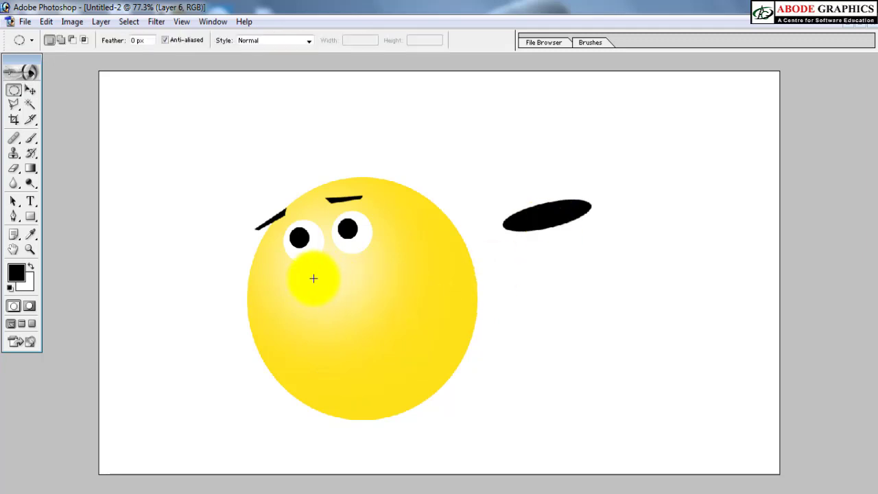
pyautogui.moveTo(314, 277); pyautogui.dragTo(412, 387)
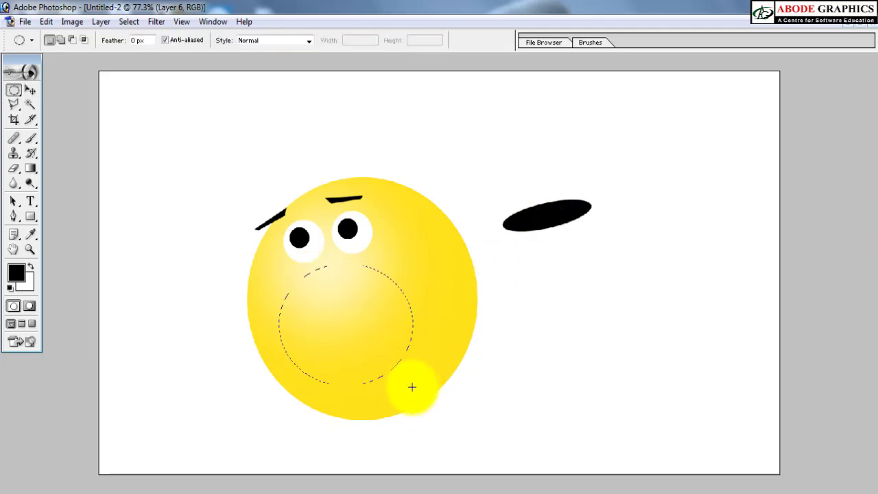
pyautogui.moveTo(265, 257); pyautogui.dragTo(412, 385)
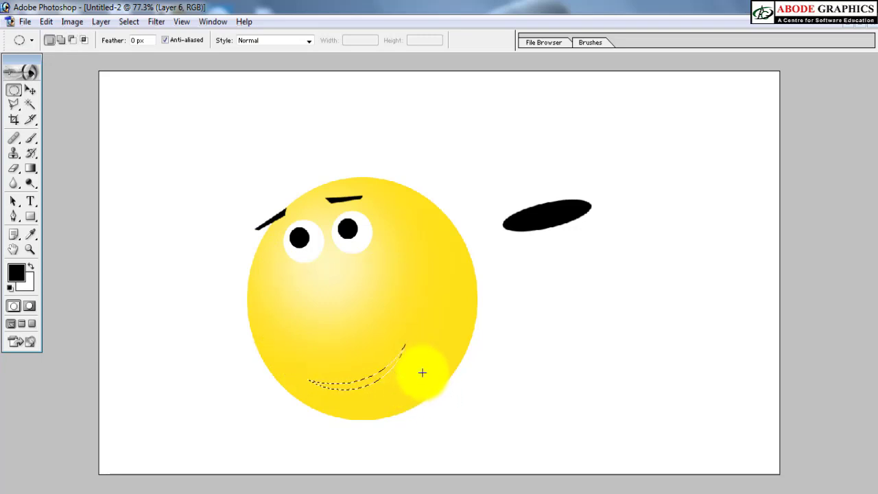
pyautogui.hotkey('ctrl', 'shift', 'n')
pyautogui.press('Return')
pyautogui.hotkey('alt', 'BackSpace')
pyautogui.hotkey('ctrl', 'd')
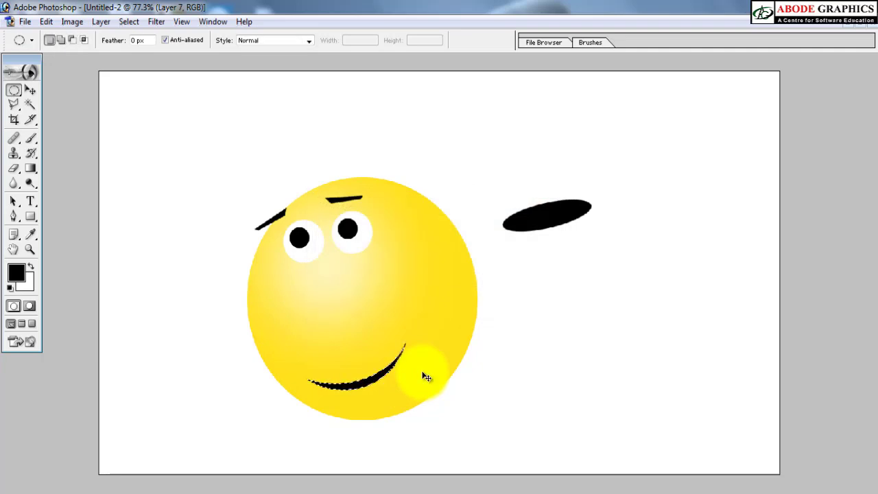
# Step: Move the smile up slightly, then duplicate it, rotate and shrink the copy, and place it as a crease at the smile's right end
pyautogui.press('v')
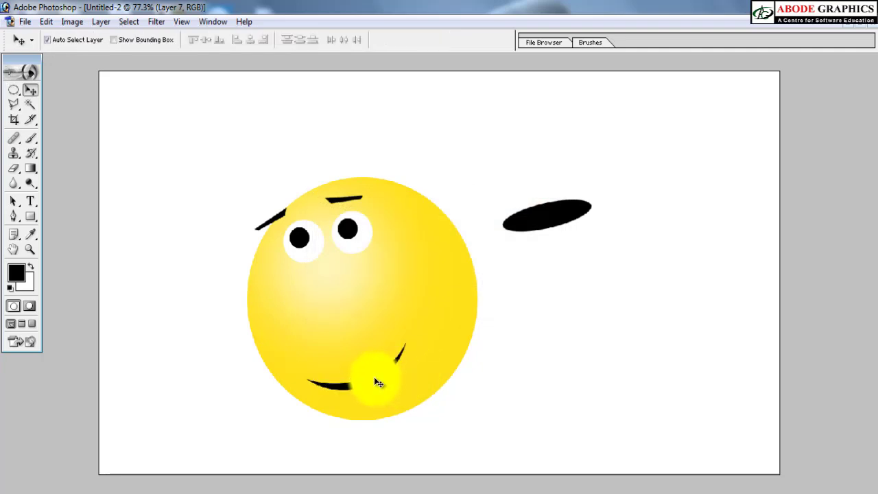
pyautogui.moveTo(375, 377); pyautogui.dragTo(441, 296)
pyautogui.hotkey('ctrl', 't')
pyautogui.moveTo(491, 202); pyautogui.dragTo(504, 302)
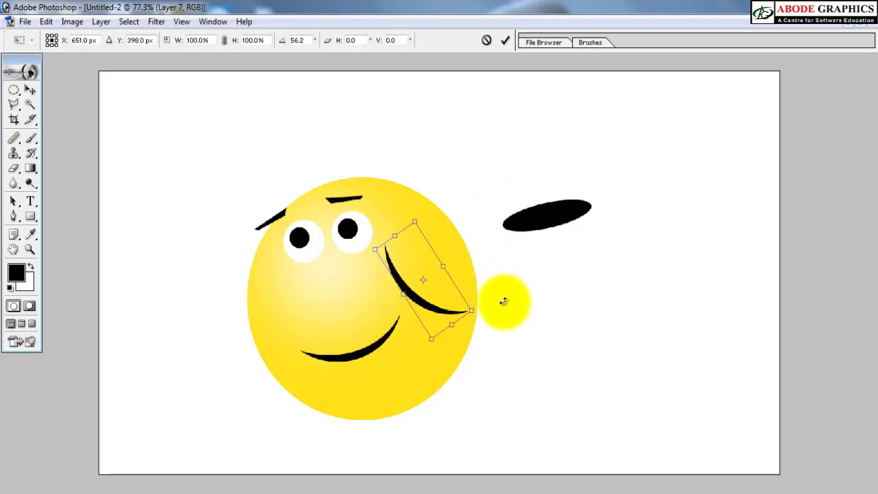
pyautogui.moveTo(429, 222); pyautogui.dragTo(424, 316)
pyautogui.press('Return')
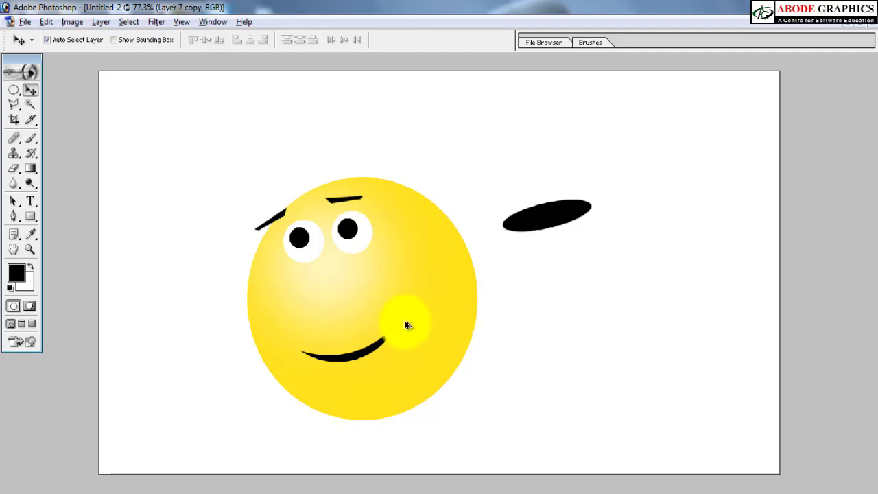
# Step: Duplicate the right crease to the smile's left end, flip the copy horizontally and nudge it left until it meets the smile's tip
pyautogui.moveTo(405, 325); pyautogui.dragTo(313, 357)
pyautogui.hotkey('ctrl', 't')
pyautogui.rightClick(330, 323)
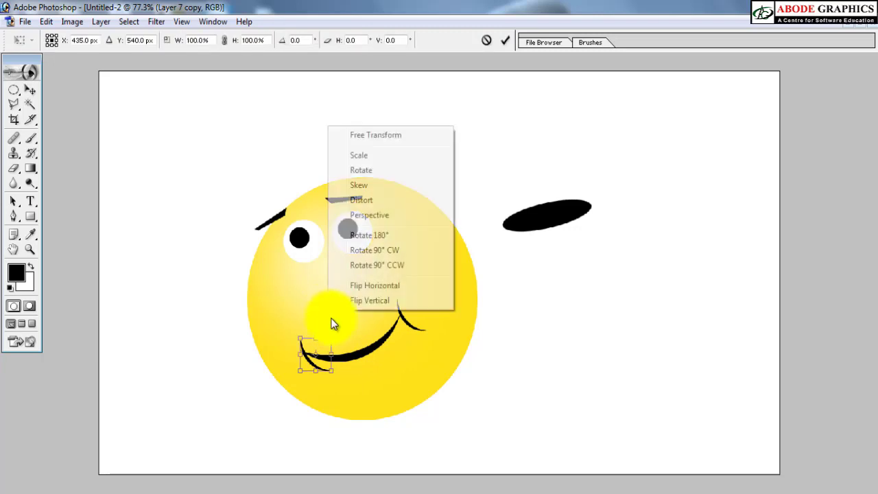
pyautogui.click(374, 286)
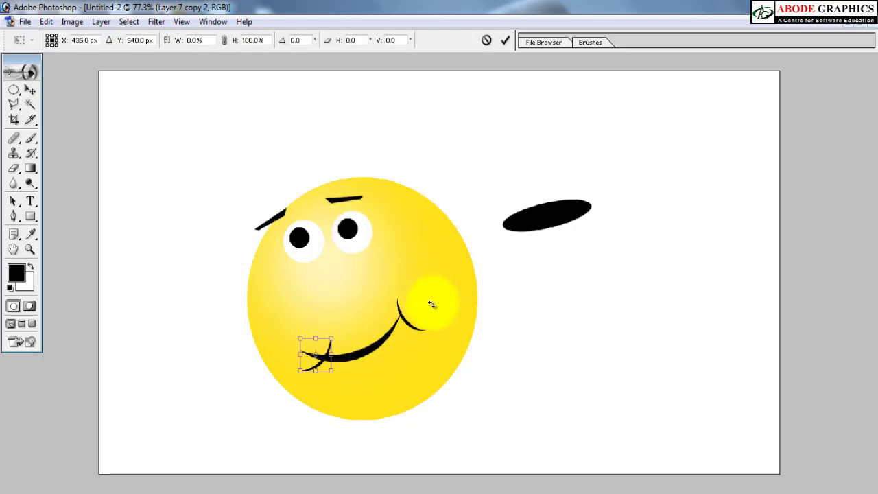
pyautogui.press('Return')
pyautogui.hotkey('shift', 'Left')
pyautogui.hotkey('shift', 'Left')
pyautogui.hotkey('shift', 'Left')
pyautogui.hotkey('shift', 'Left')
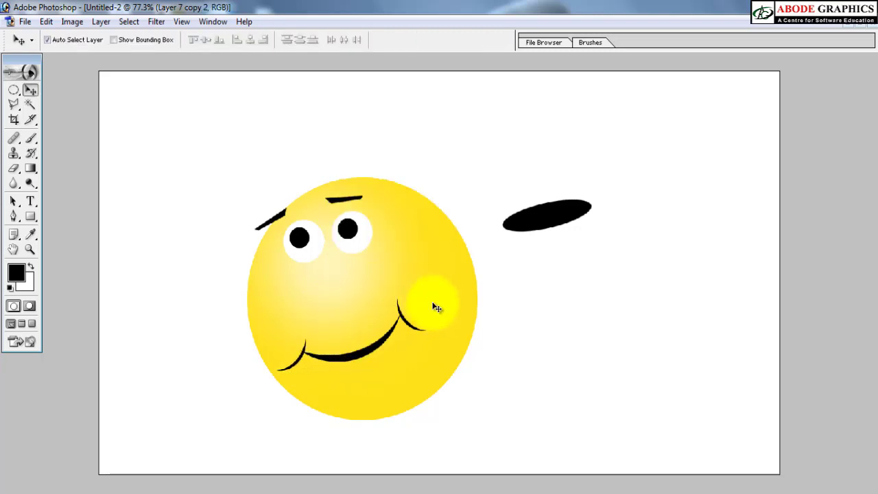
pyautogui.press('Left')
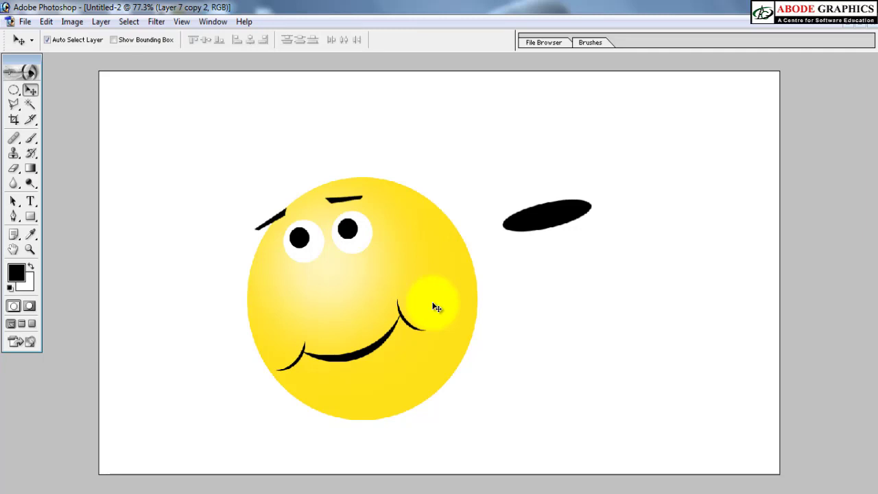